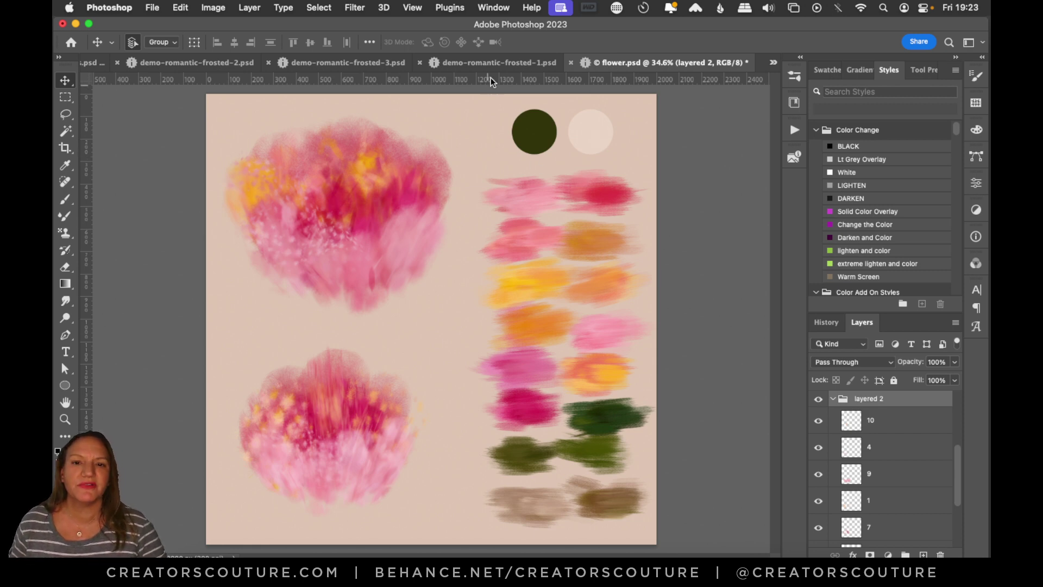
Step: Look over the demo-romantic-frosted-1 and demo-romantic-frosted-2 paintings, then return to flower.psd
left_click(497, 63)
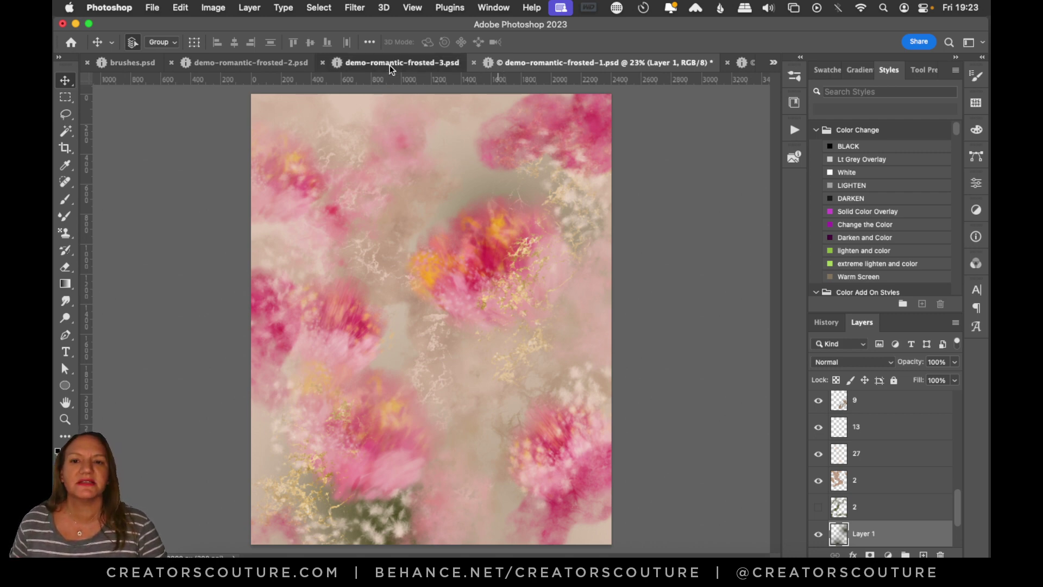
left_click(321, 63)
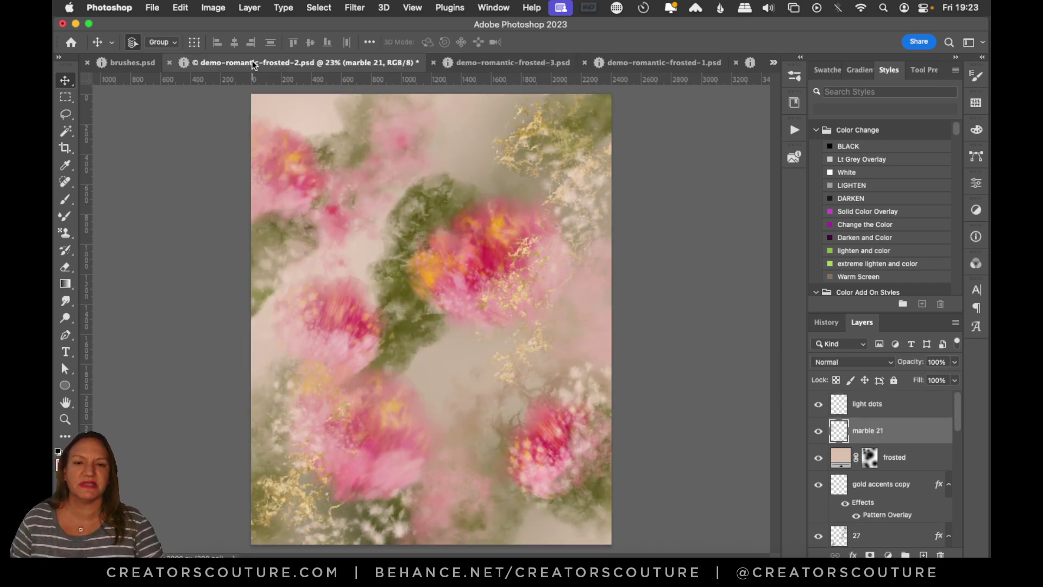
left_click(632, 64)
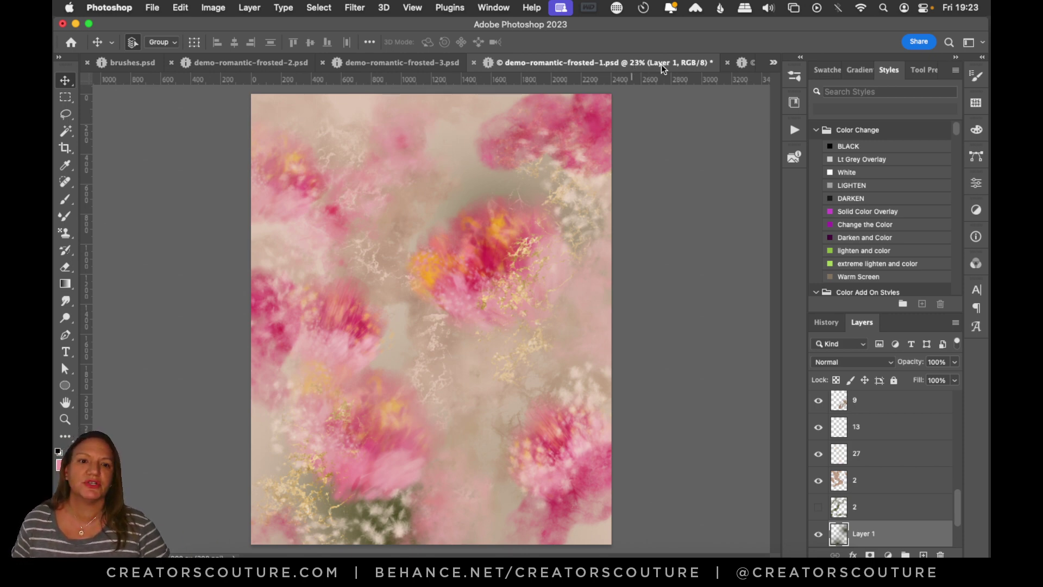
left_click(734, 65)
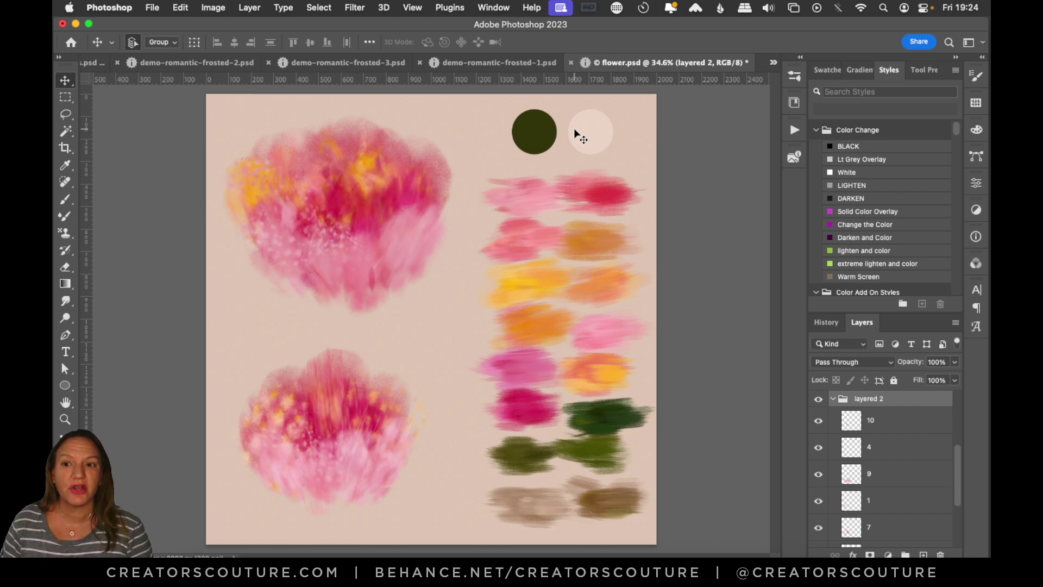
Step: Examine the floral swatches in the Group 1 pattern set of the Pattern Stamp tool
left_click(66, 233)
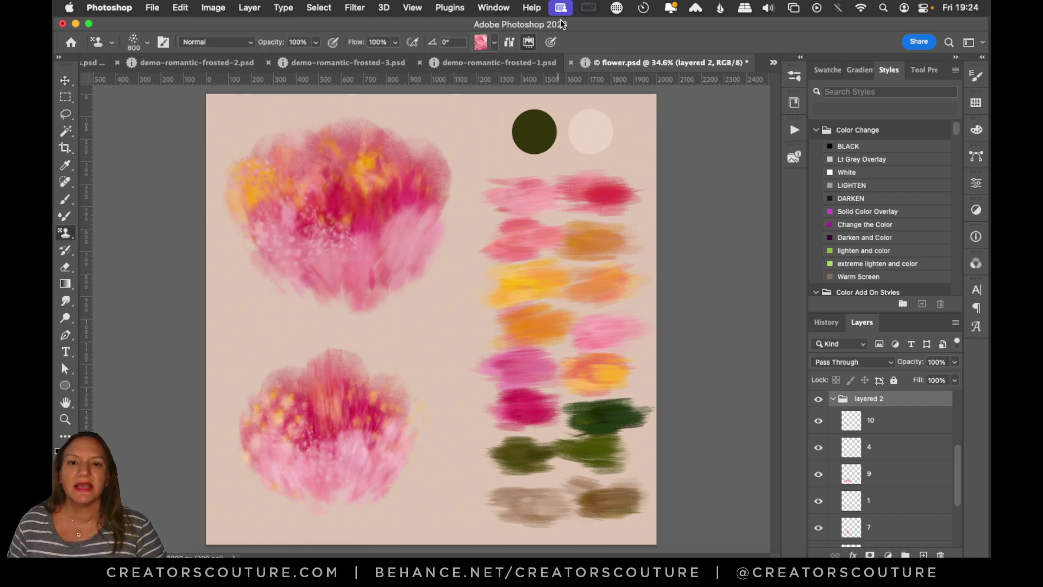
left_click(481, 42)
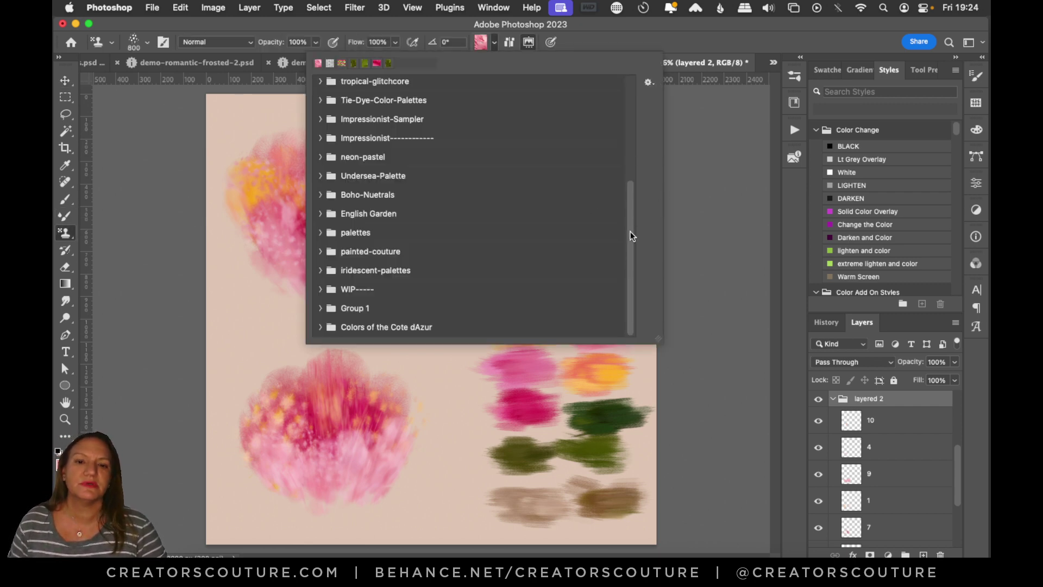
left_click(320, 308)
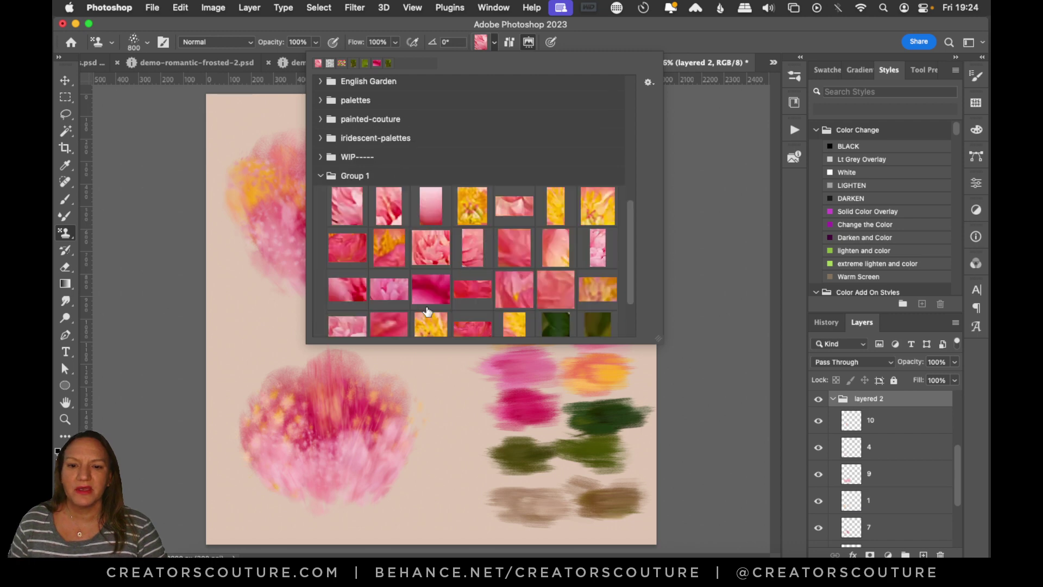
scroll(427, 311, "down", 3)
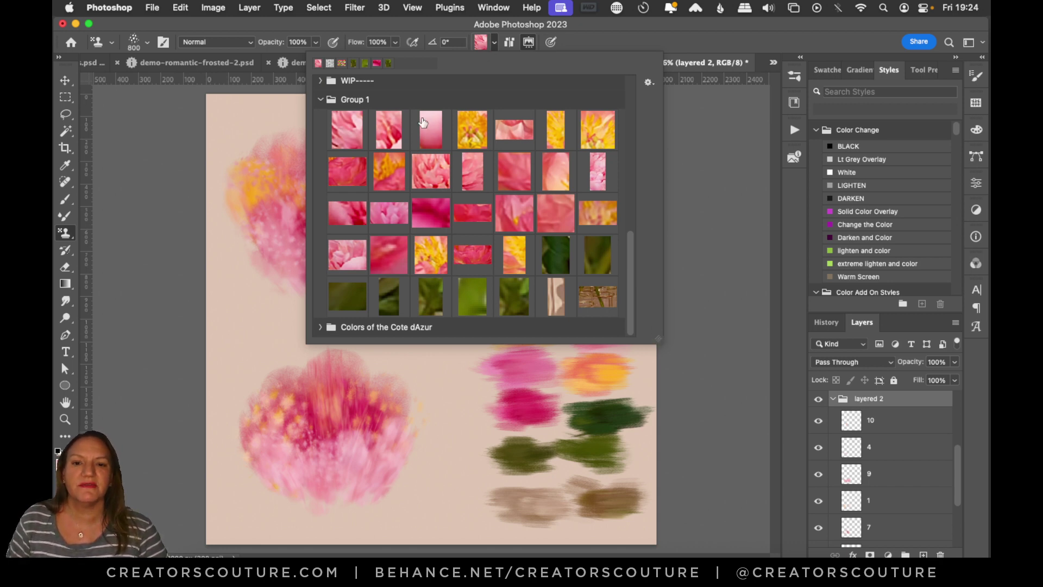
left_click(487, 42)
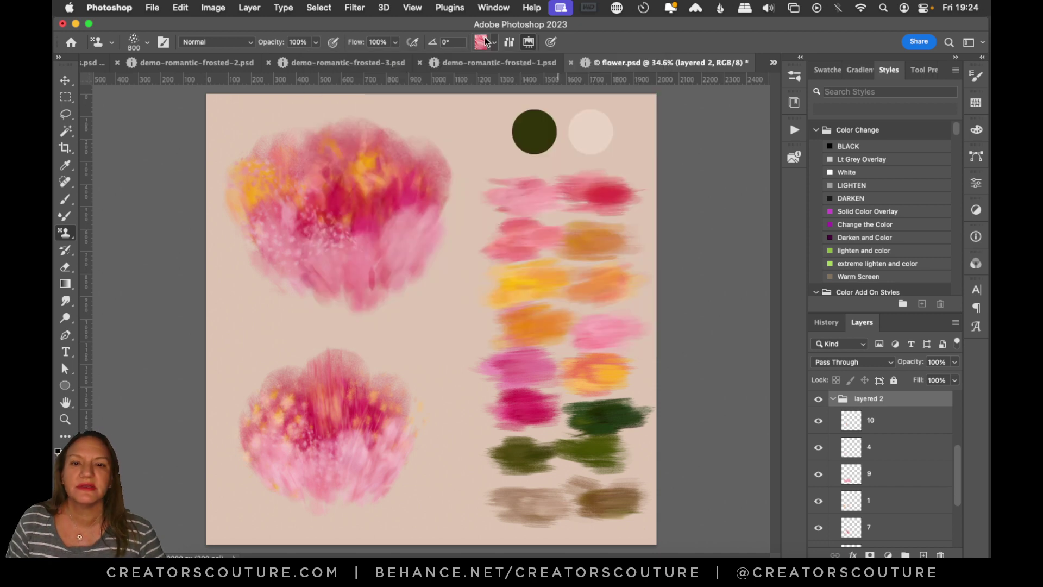
Step: Examine the ten numbered brush samples in brushes.psd up close
left_click(476, 62)
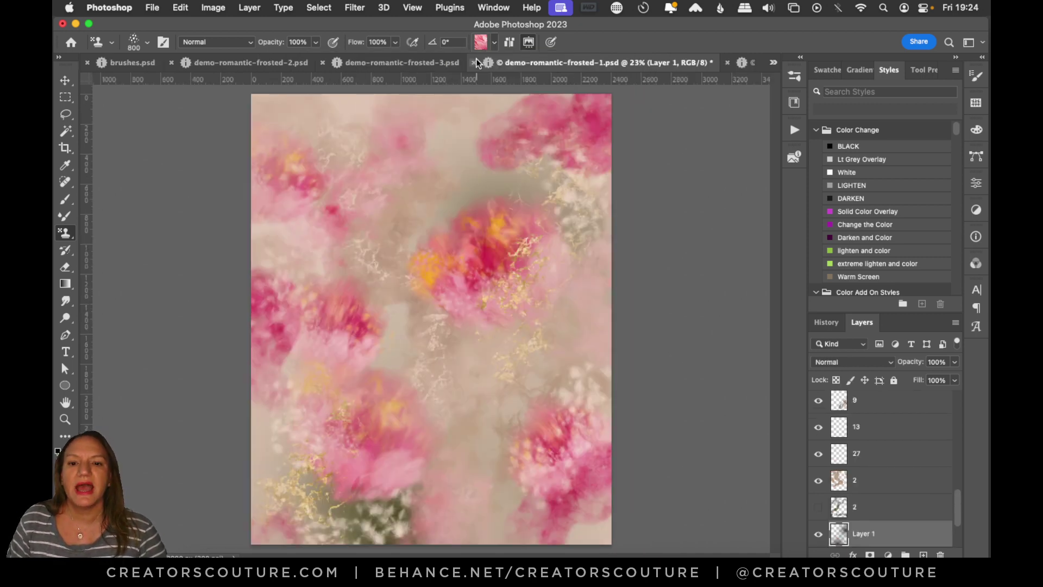
left_click(120, 64)
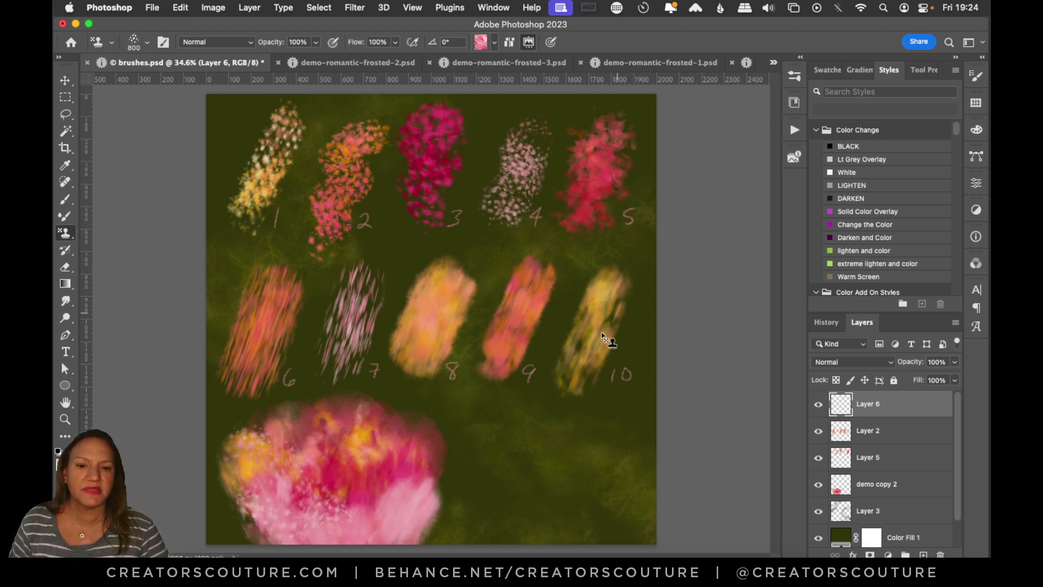
left_click(67, 419)
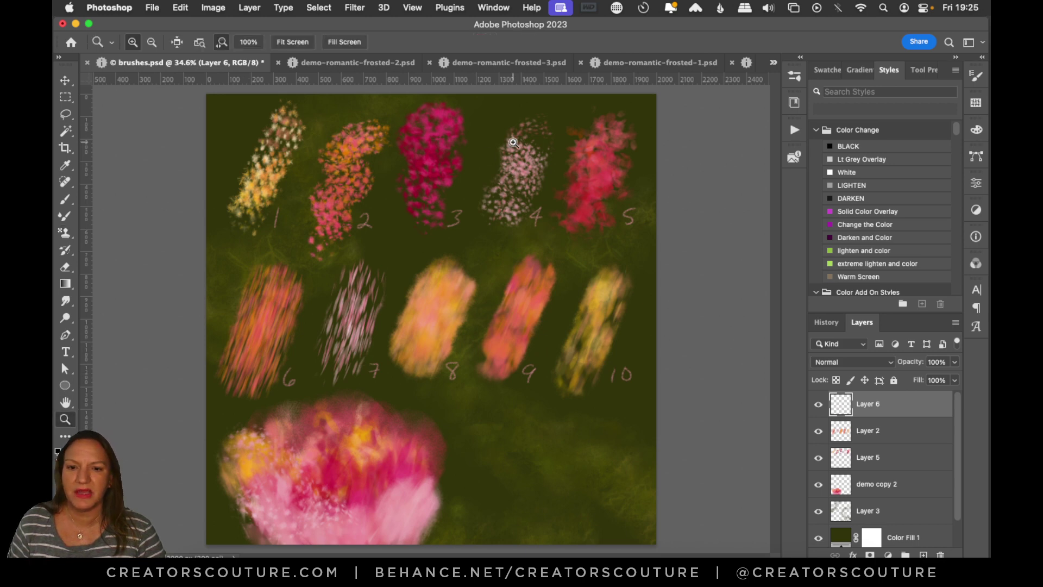
left_click(461, 153)
left_click(456, 155, "alt")
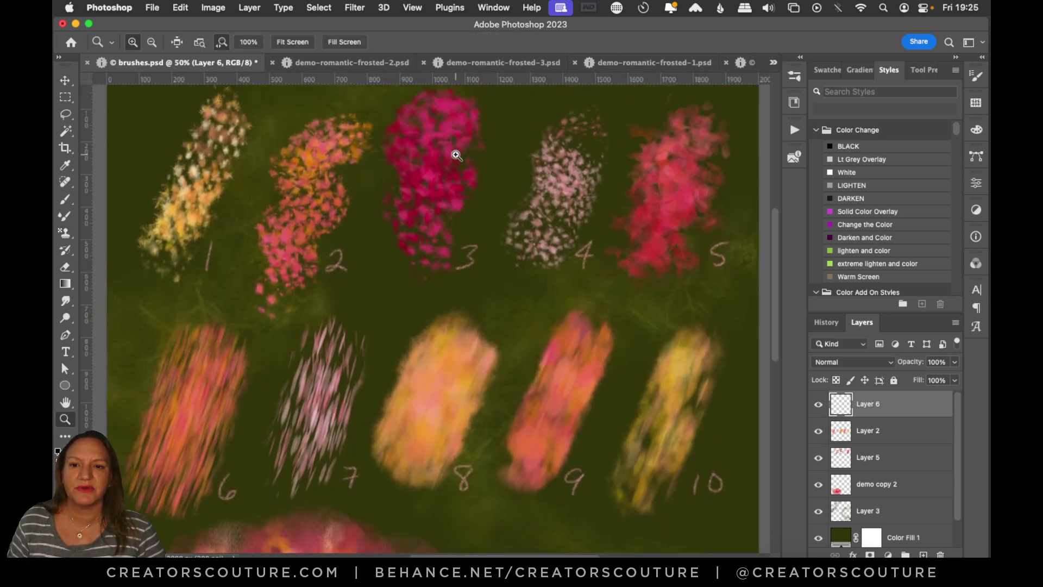
left_click(353, 277, "alt")
left_click(354, 276, "alt")
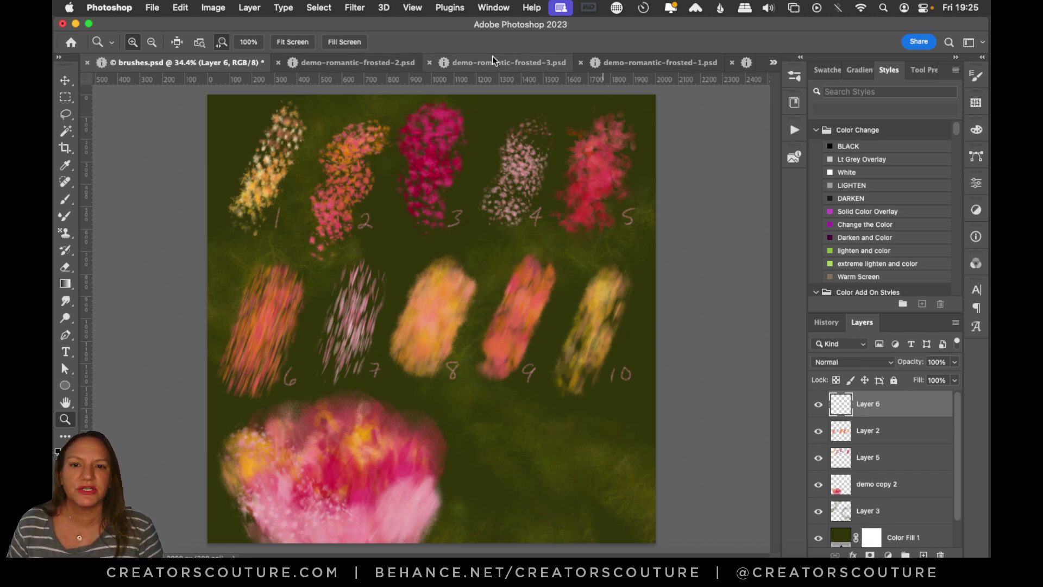
Step: Check demo-romantic-frosted-1.psd and select the upper flower, layer flower 1, in flower.psd with the Move tool
left_click(691, 61)
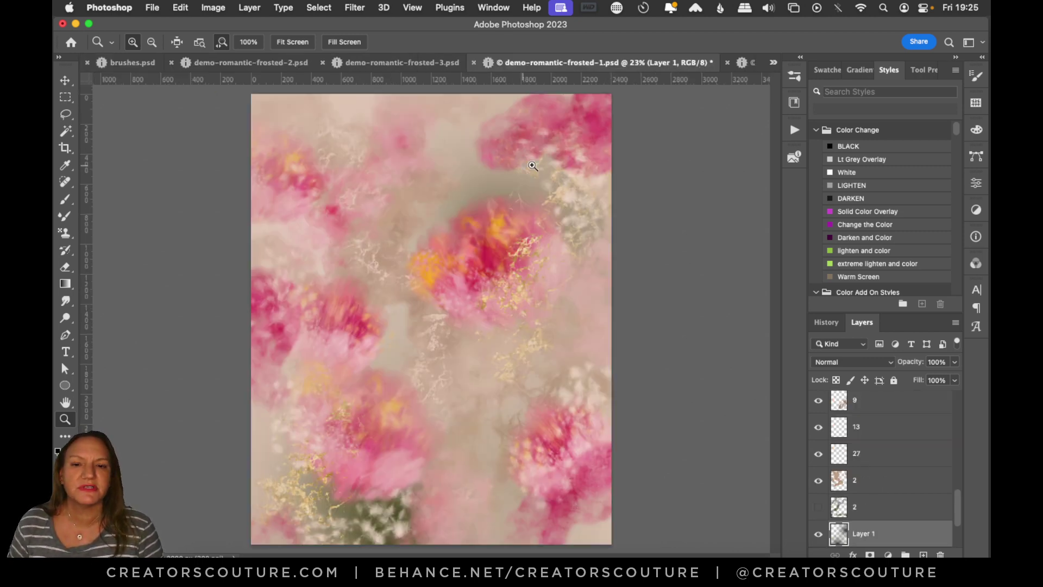
left_click(751, 65)
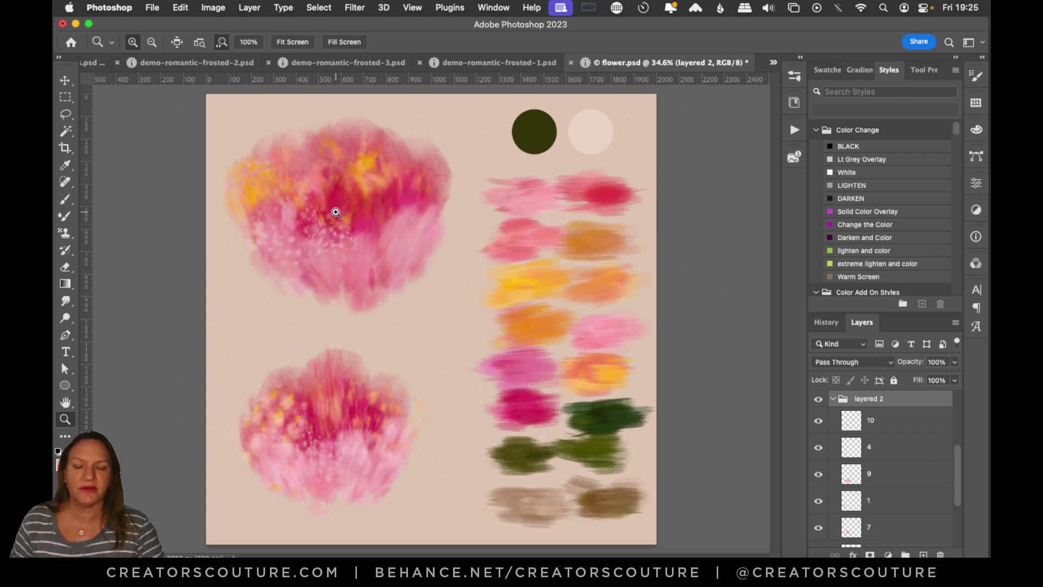
key("v")
left_click(334, 192)
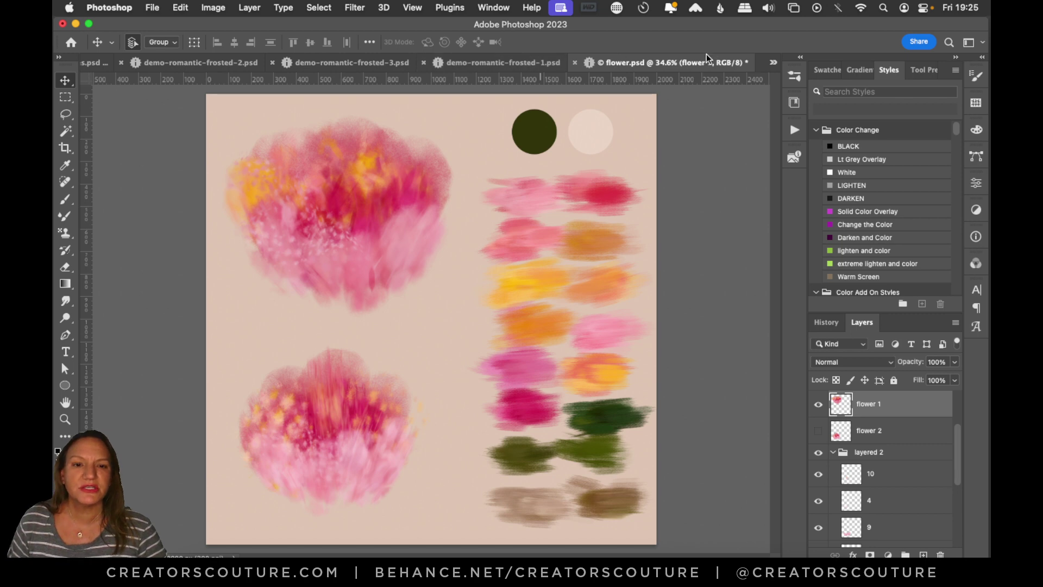
Step: Show demo.psd and flower.psd in a 2-up vertical arrangement, with flower.psd on the left and demo.psd on the right
left_click(773, 62)
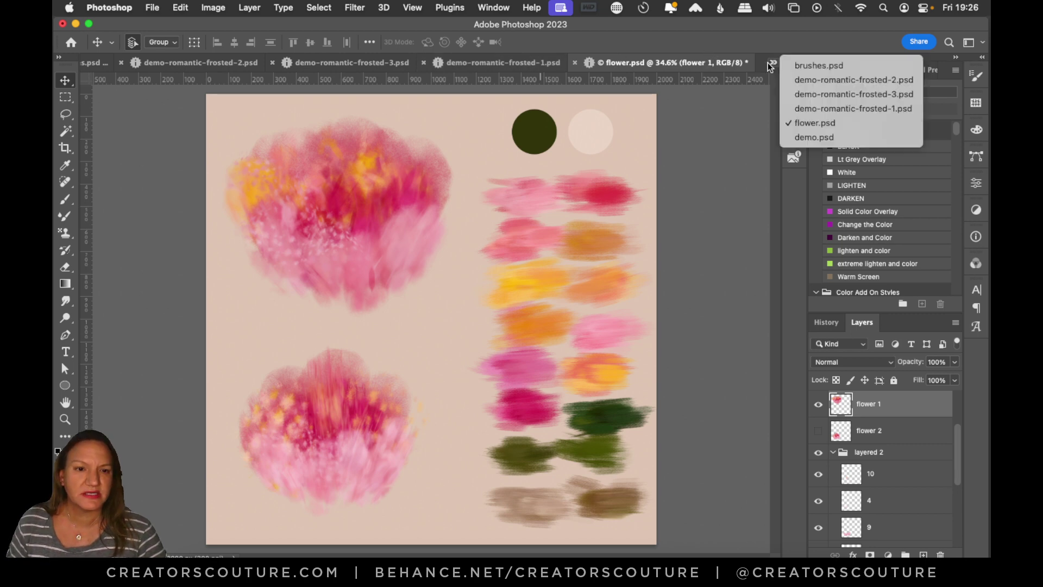
left_click(815, 138)
left_click(492, 8)
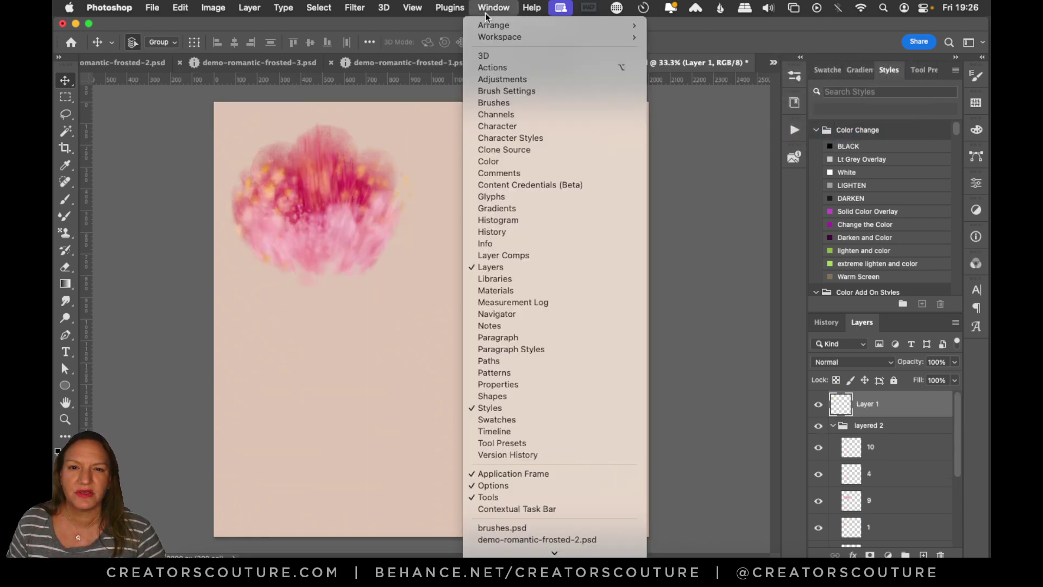
mouse_move(521, 27)
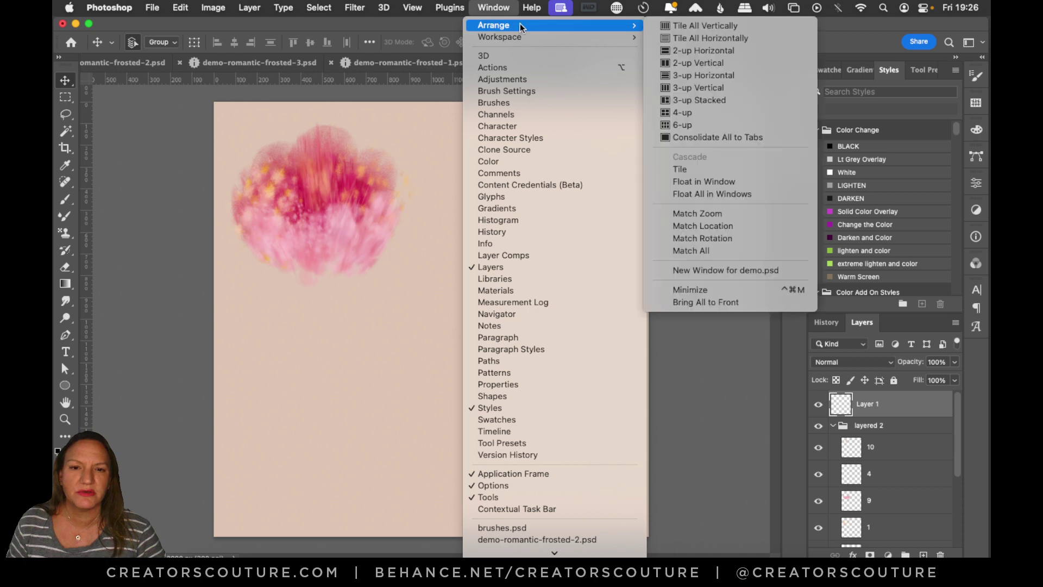
left_click(721, 62)
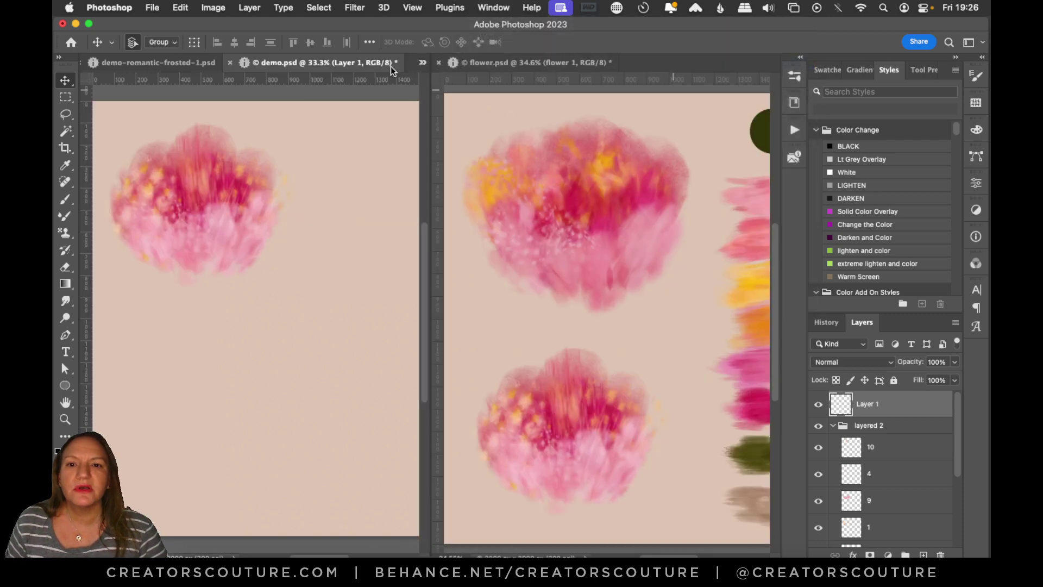
left_click_drag(321, 63, 213, 61)
left_click(494, 62)
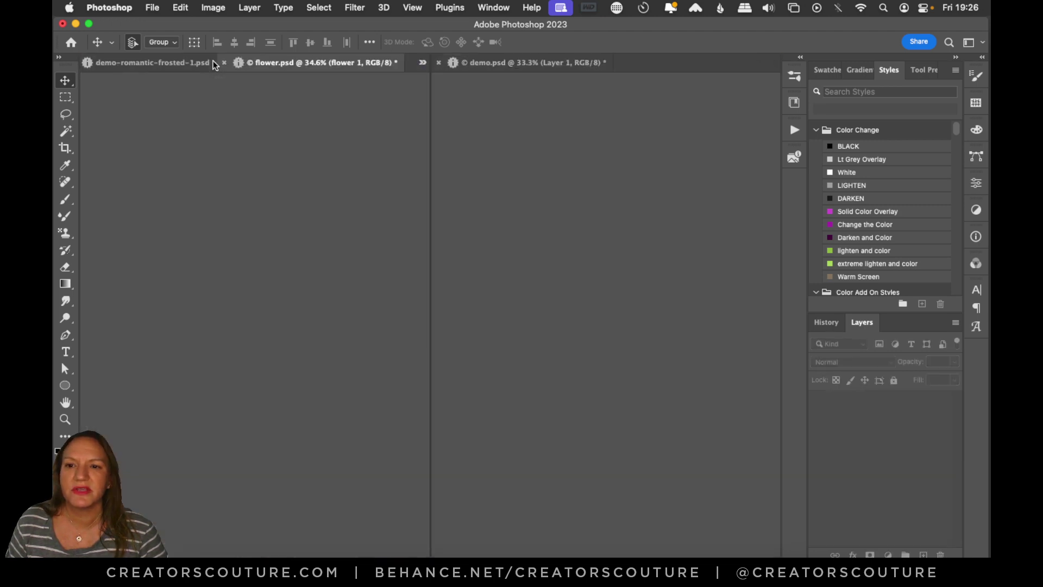
Step: Narrow the flower.psd pane so demo.psd gets more room while both reference flowers stay in view
scroll(286, 224, "right", 5)
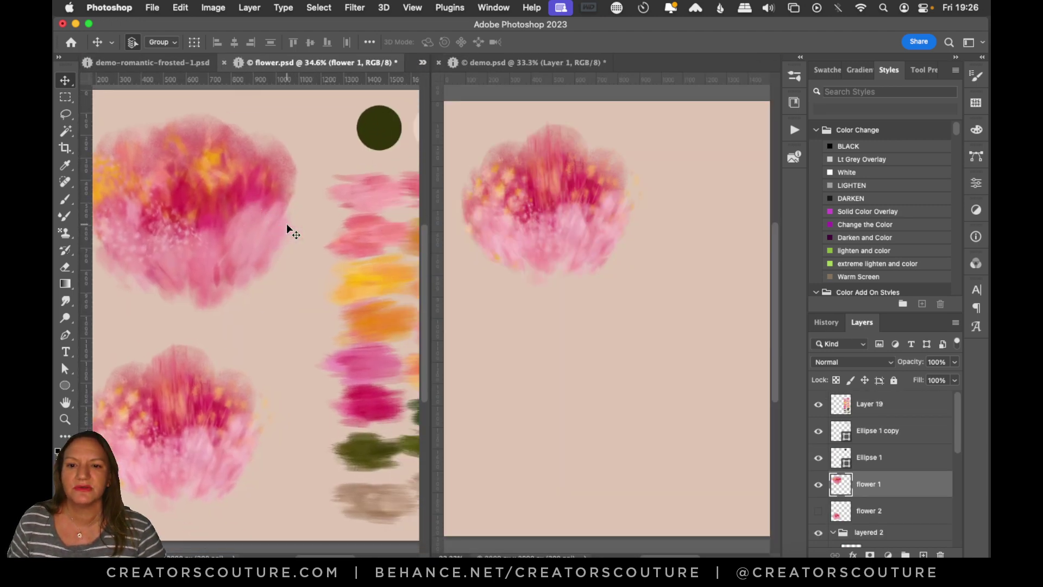
scroll(287, 225, "left", 5)
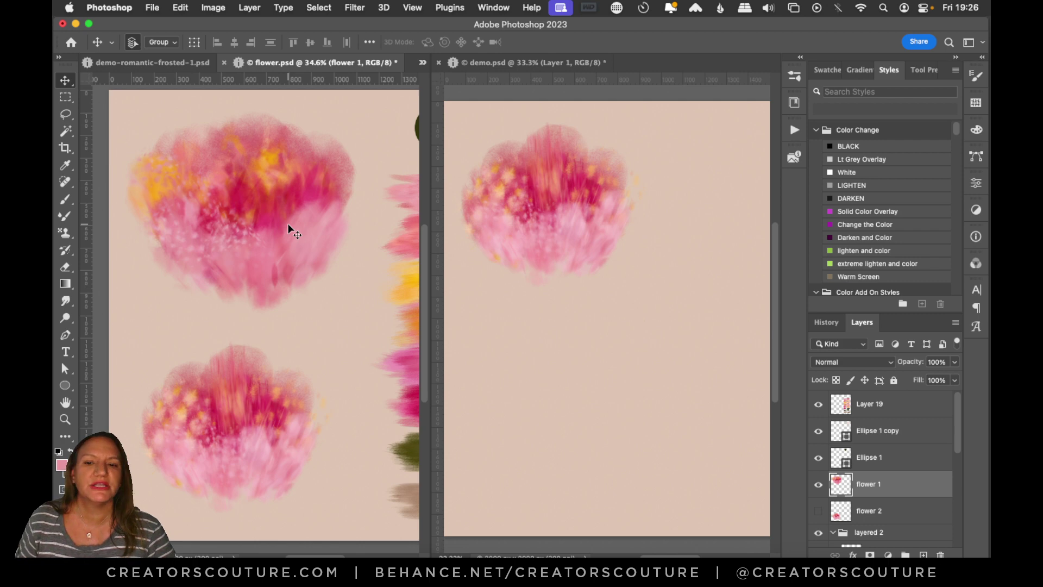
scroll(299, 223, "up", 2)
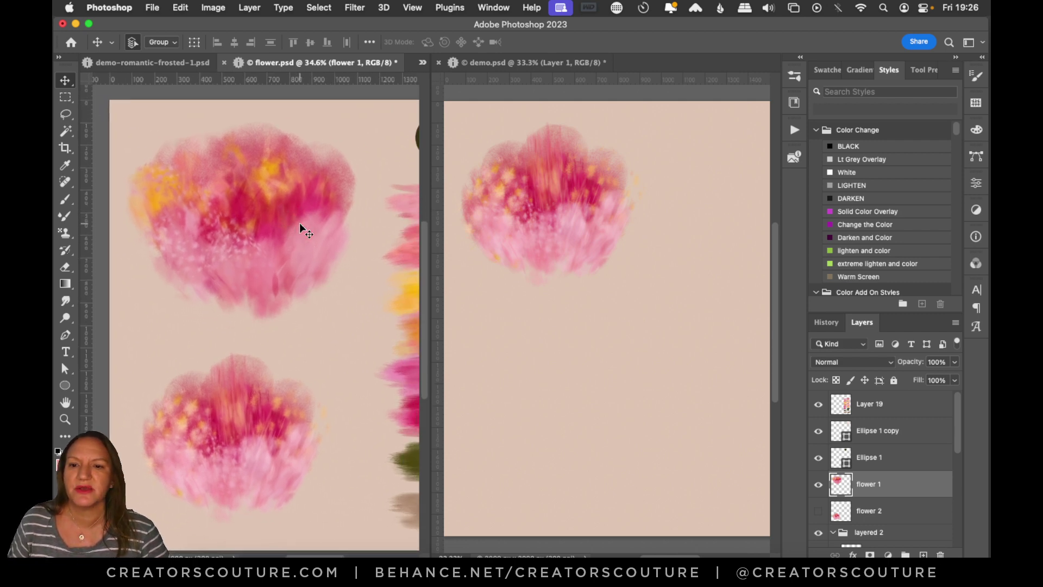
left_click(550, 213)
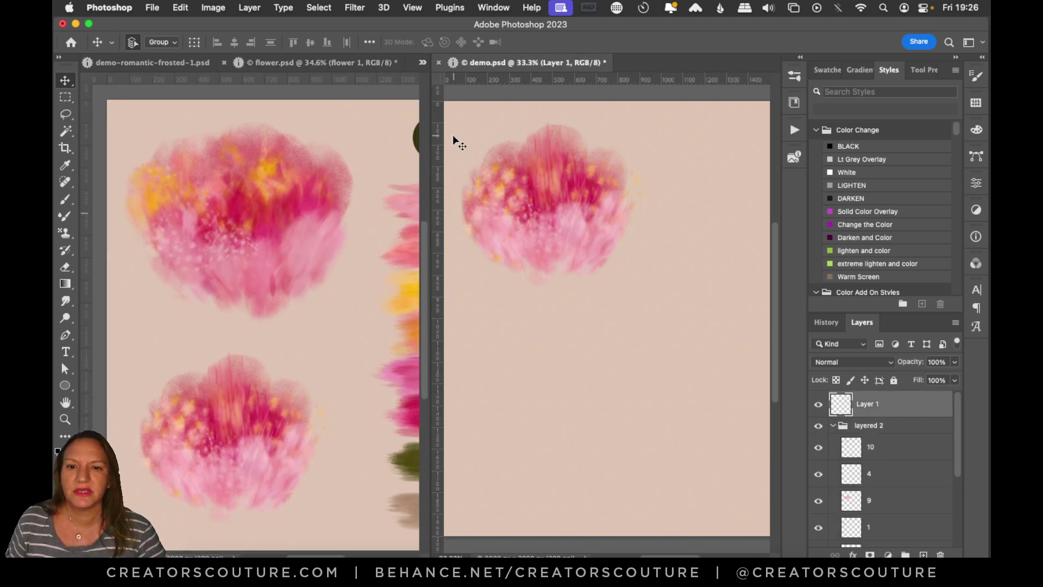
scroll(307, 184, "right", 10)
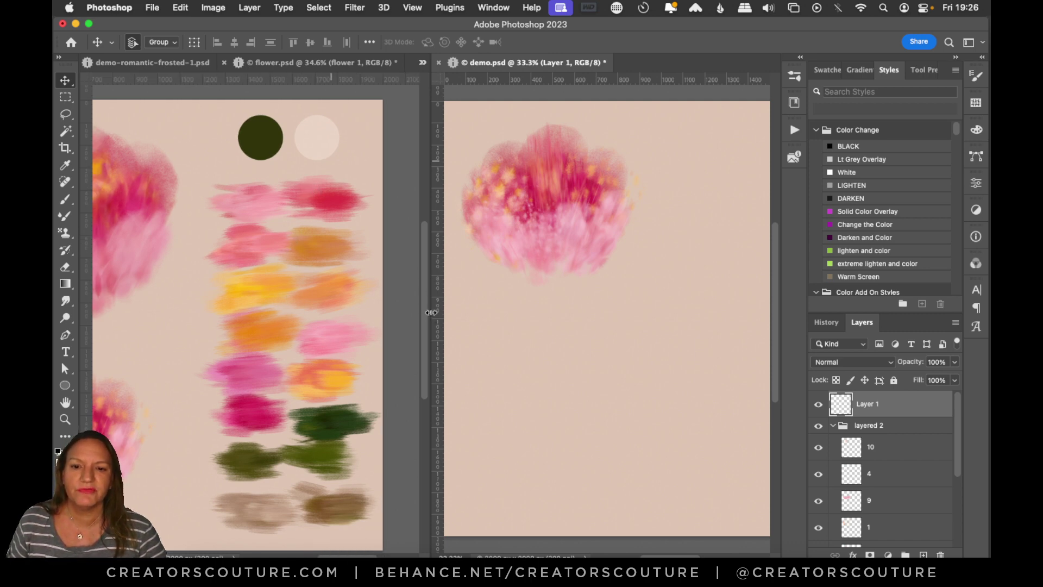
left_click_drag(431, 312, 322, 312)
scroll(292, 312, "left", 7)
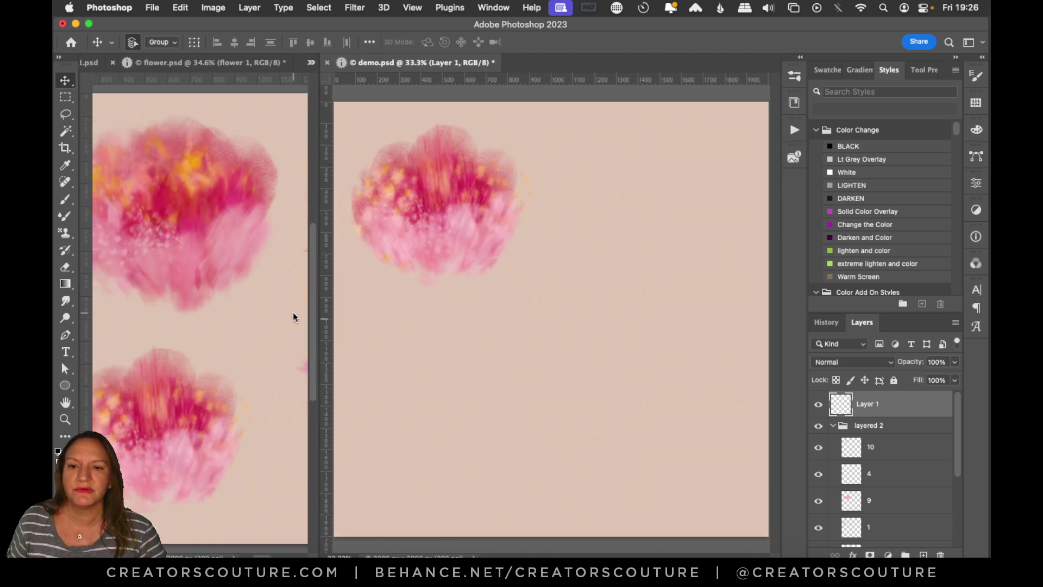
scroll(293, 312, "left", 3)
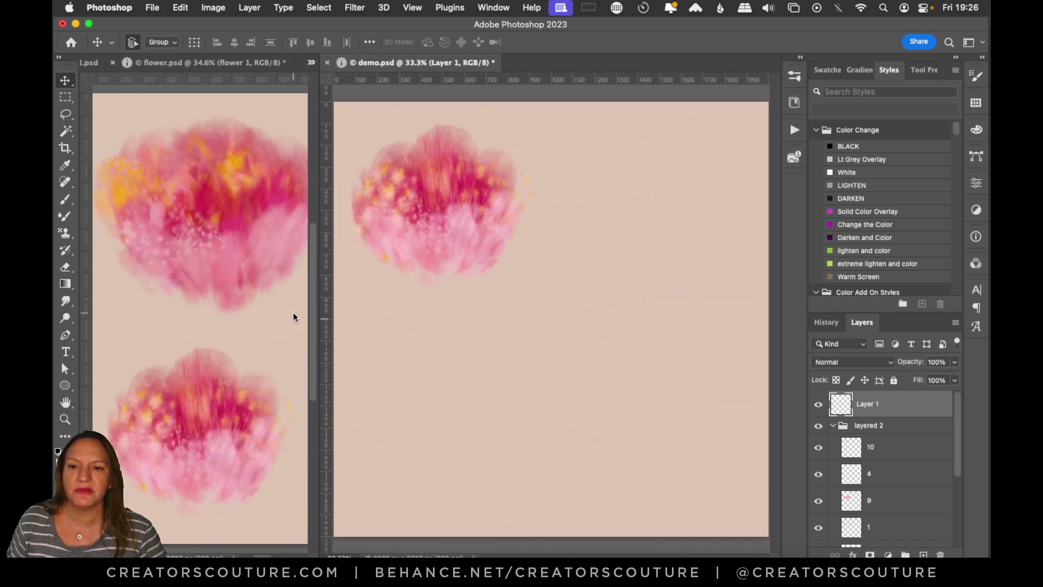
Step: Hide layers 10, 4, 9, 1, 7 and the lower 9 in the layered 2 group of demo.psd, leaving only base layer 2
left_click(507, 190)
scroll(879, 471, "down", 3)
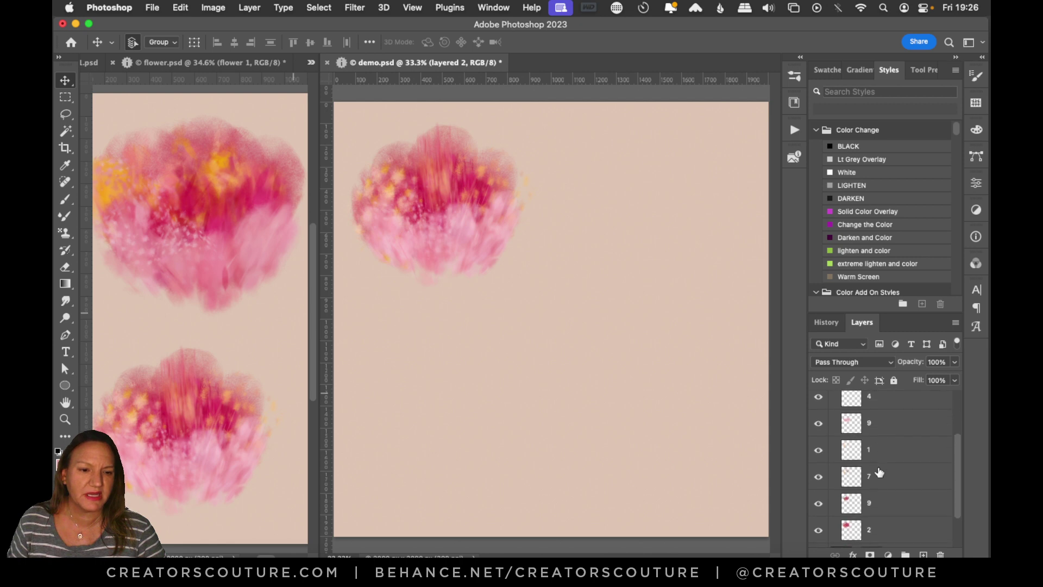
scroll(879, 472, "up", 3)
scroll(858, 456, "down", 1)
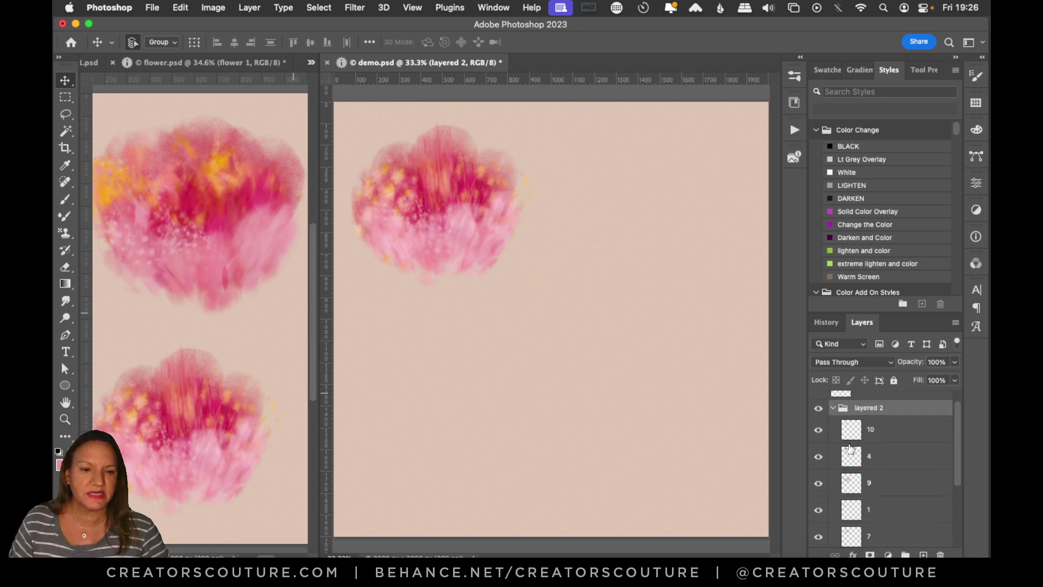
left_click(818, 456)
left_click(819, 483)
scroll(823, 483, "down", 3)
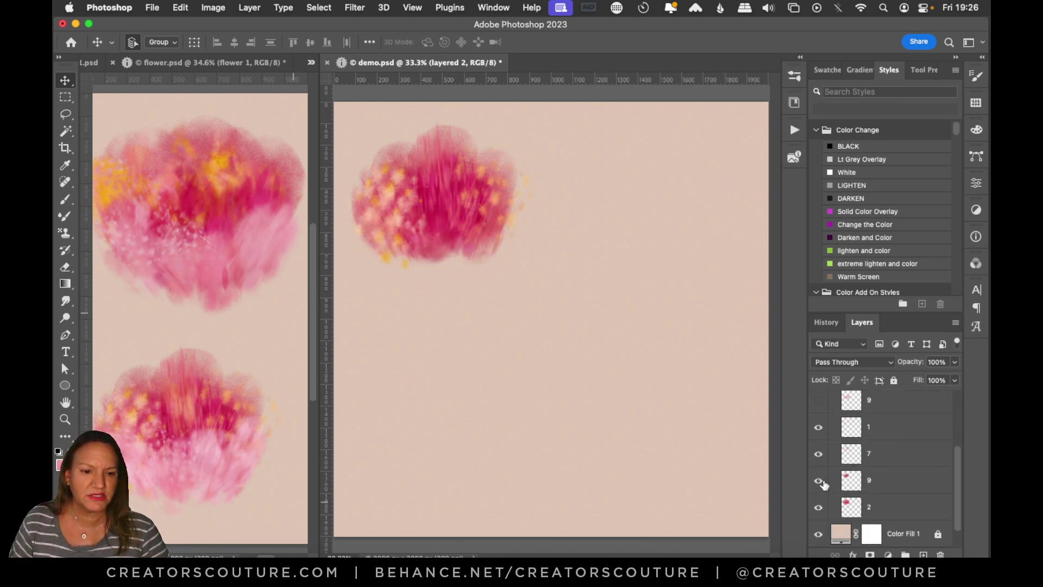
left_click(818, 427)
left_click(818, 454)
left_click(818, 480)
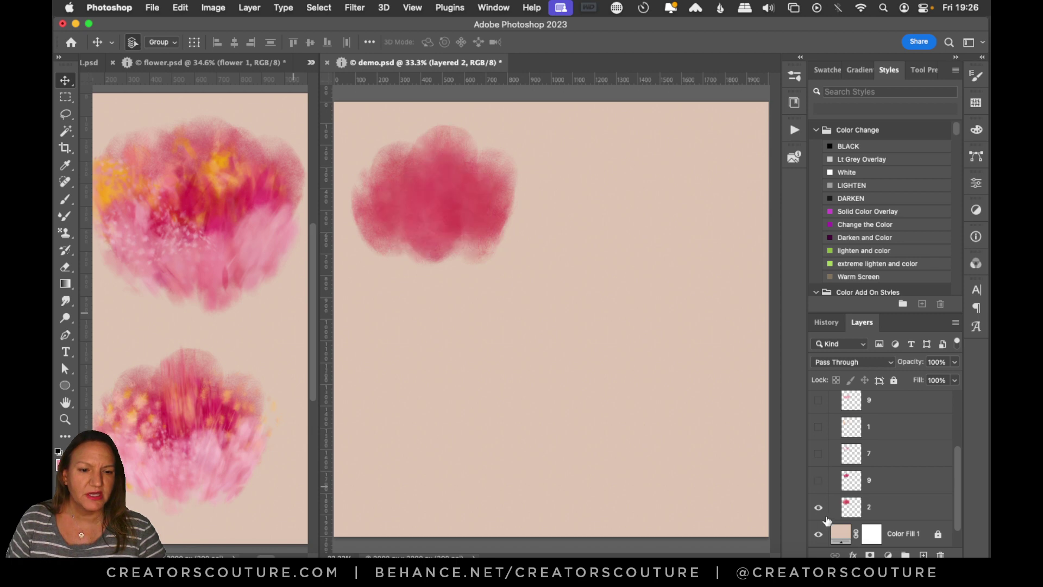
Step: Examine the base shape on layer 2 of demo.psd up close, keeping the whole shape in view
left_click(889, 514)
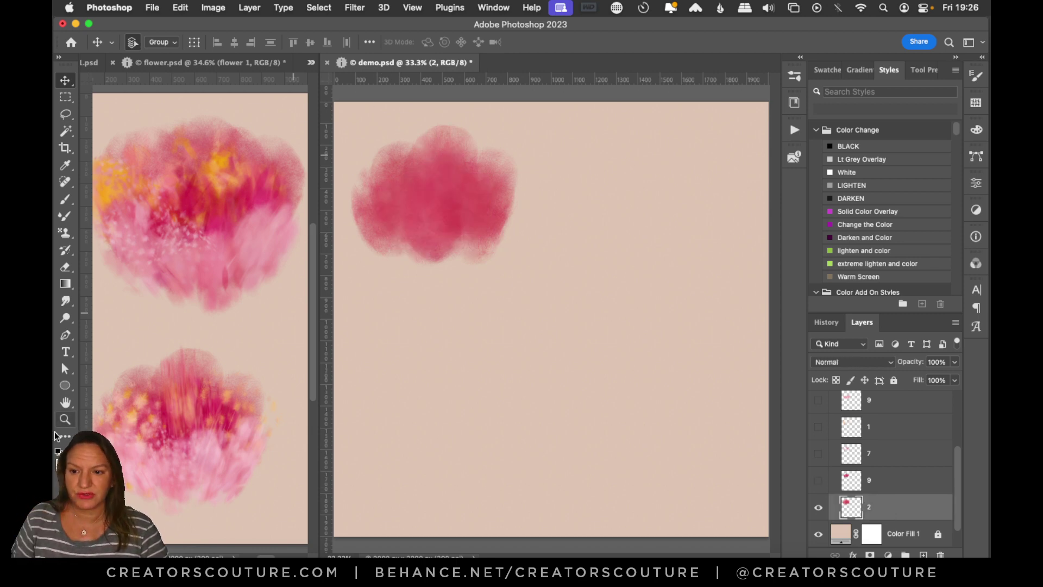
left_click(432, 155)
key("z")
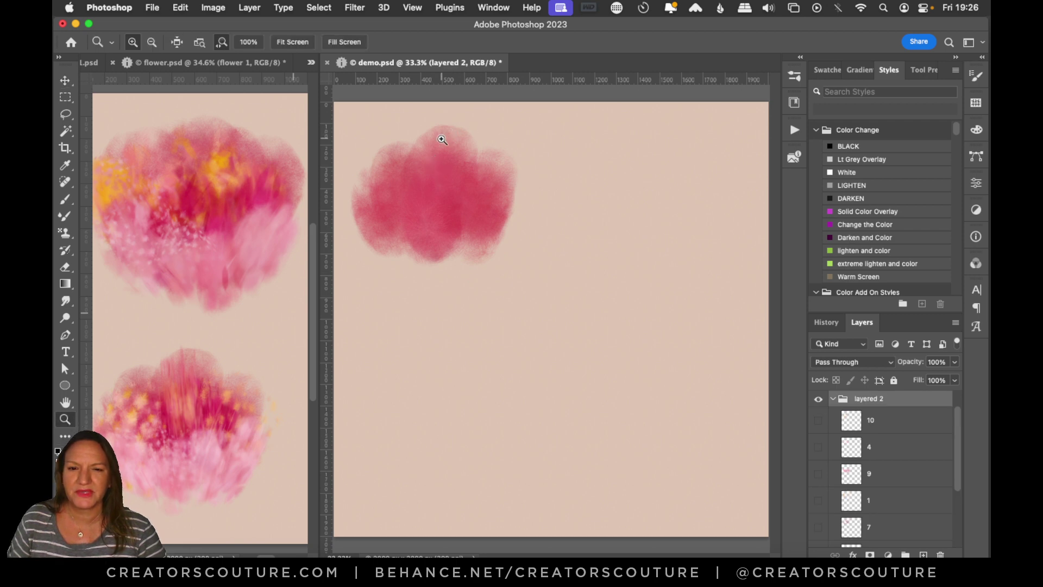
left_click_drag(442, 140, 508, 168)
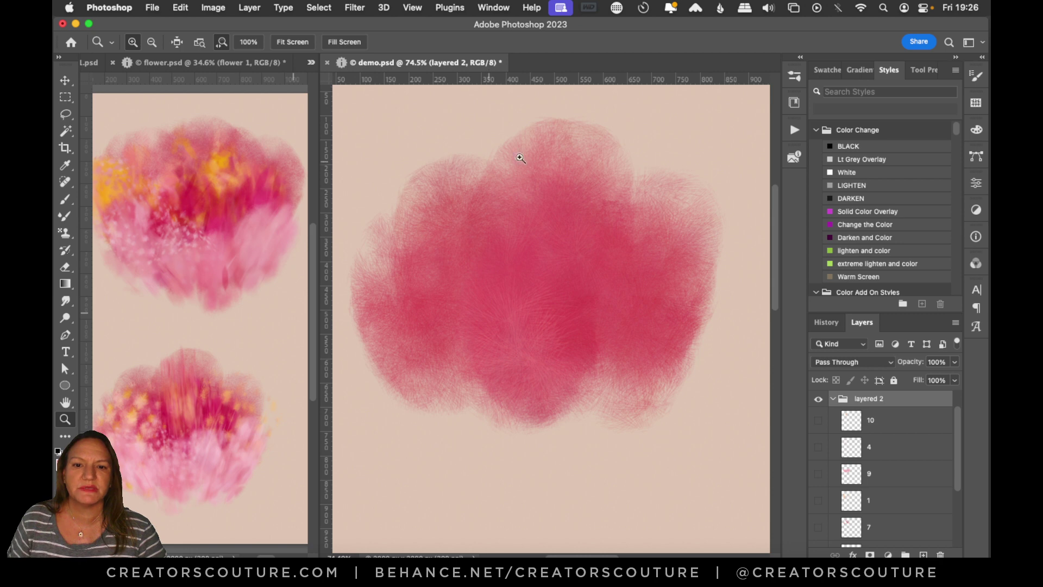
left_click_drag(658, 248, 630, 271)
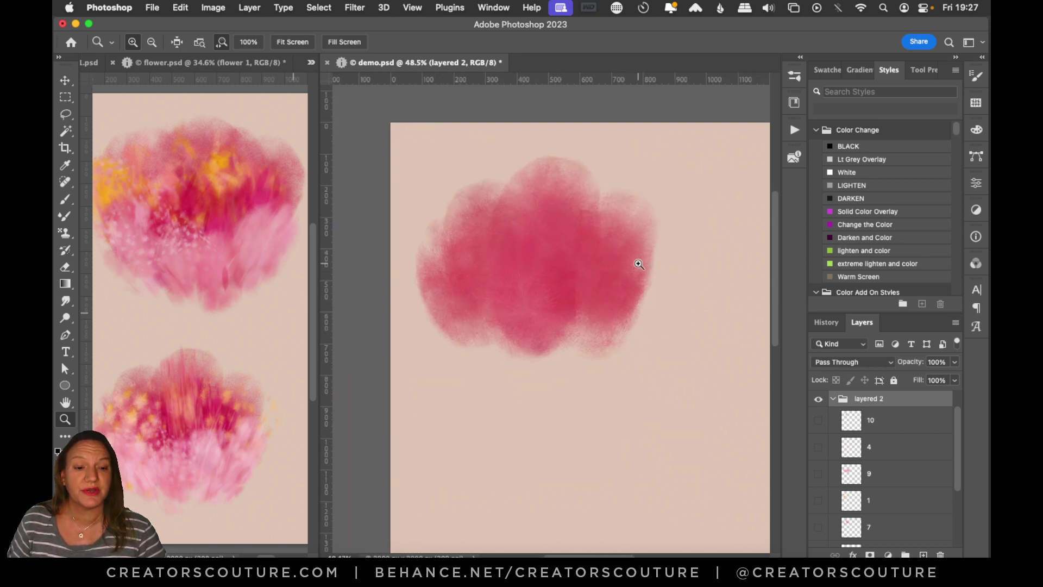
Step: Show the lower layer 9 above base layer 2 in the layered 2 group and make it the active layer
scroll(955, 464, "down", 3)
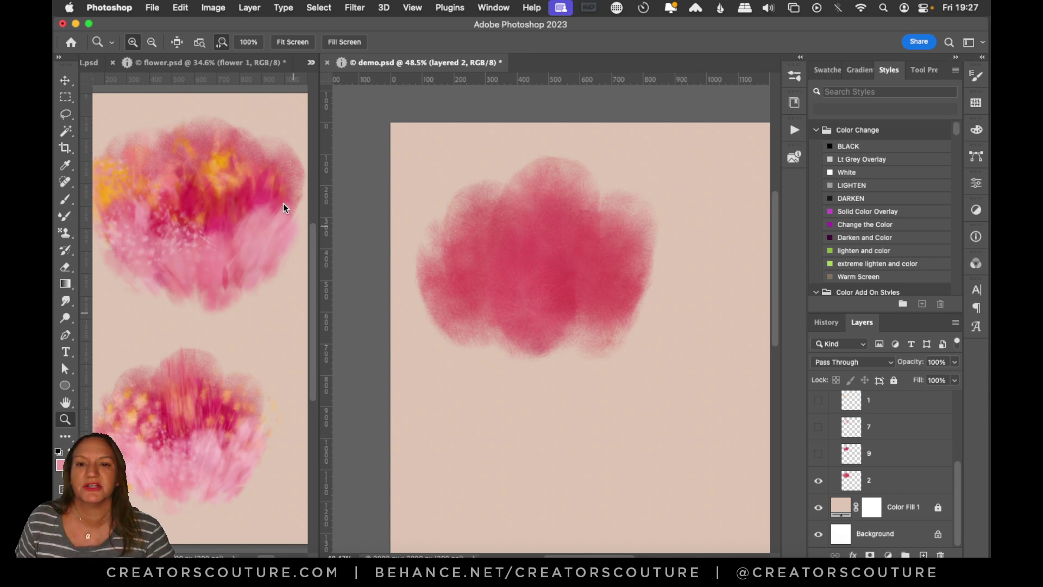
left_click(63, 80)
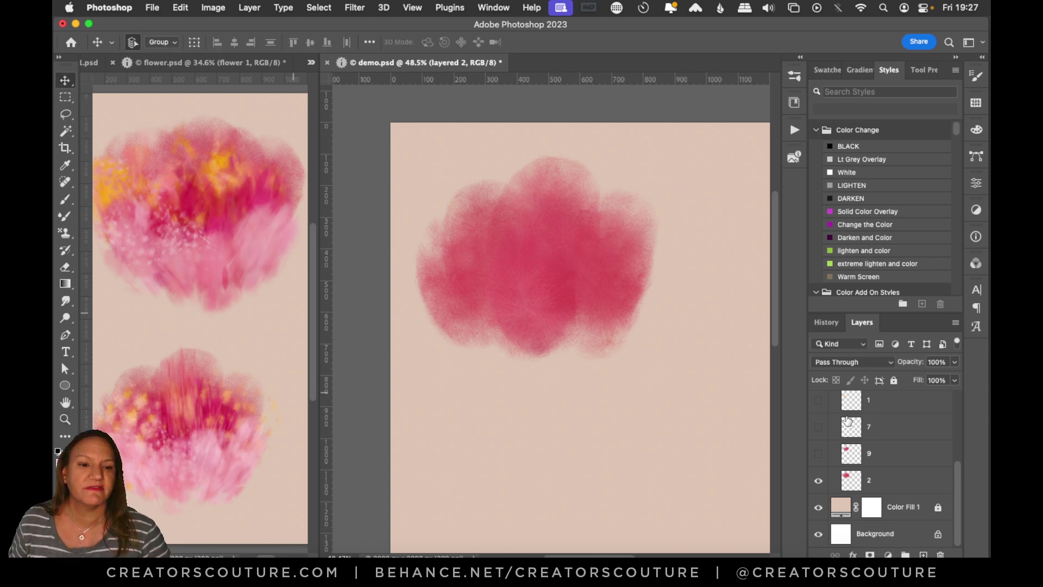
left_click(844, 464)
left_click(873, 488)
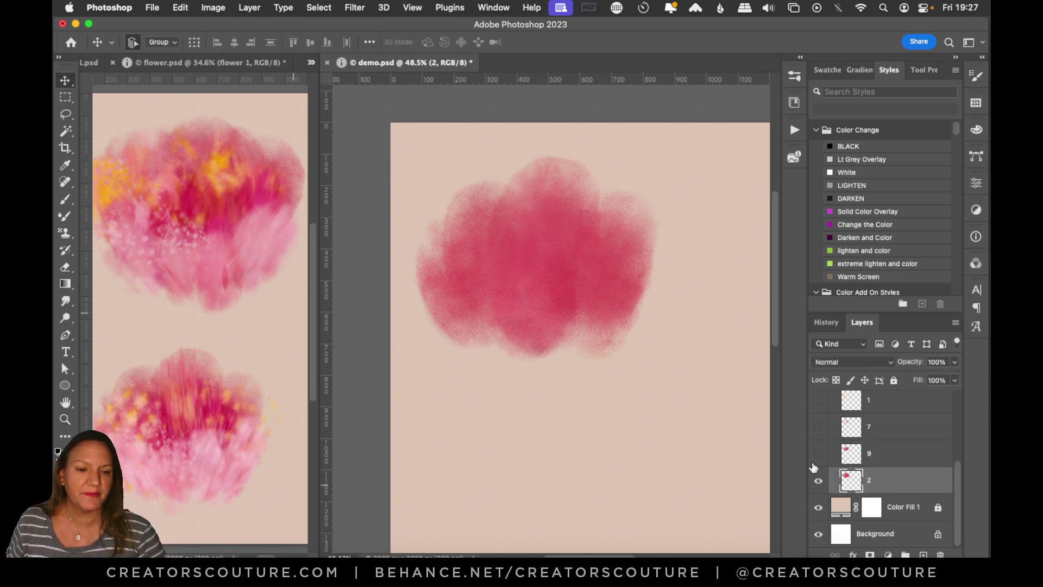
left_click(818, 455)
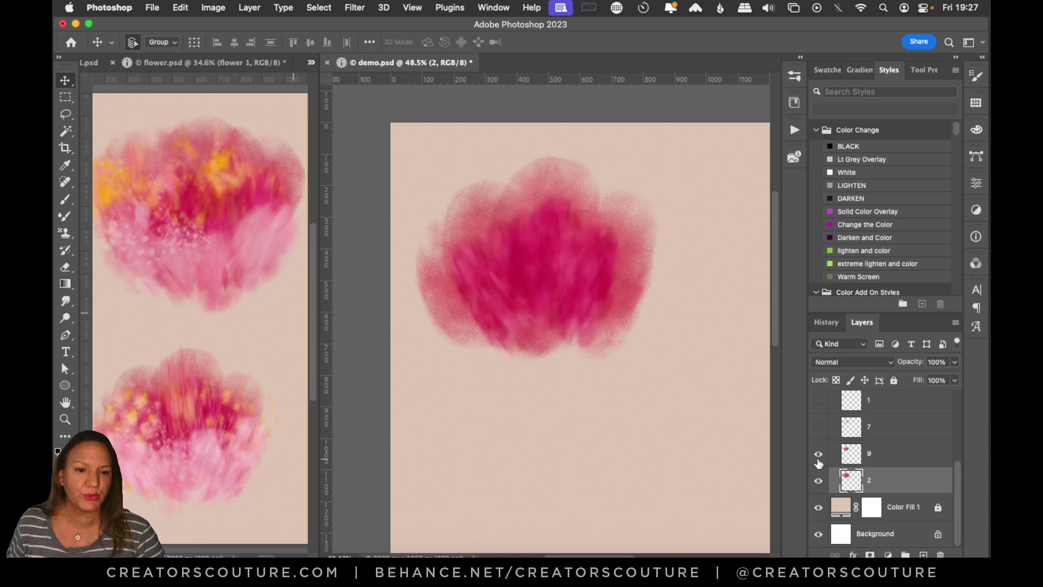
left_click(897, 461)
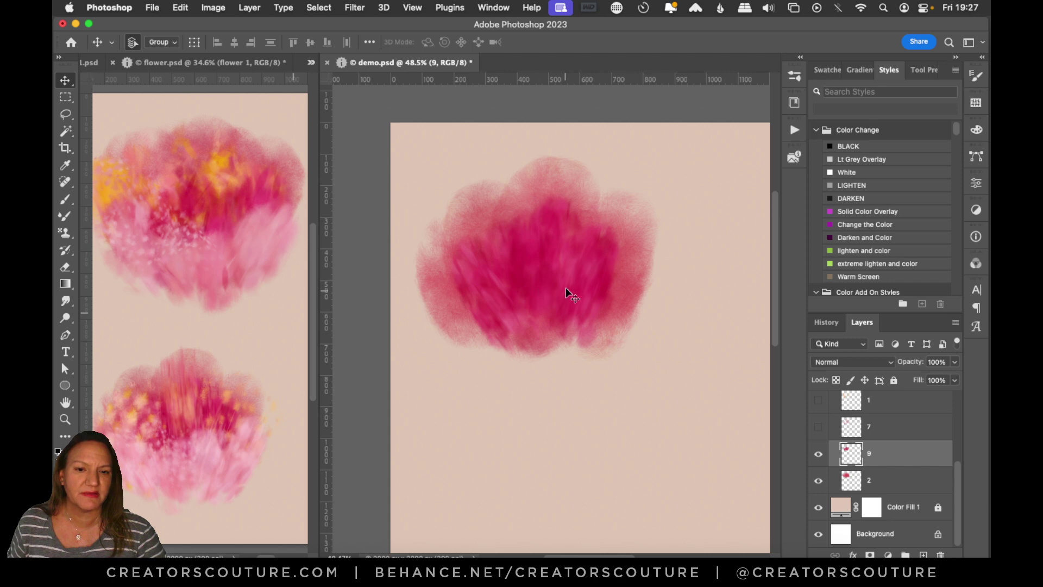
Step: Show layers 7 and 1 of the layered 2 group one after the other, selecting each once it is shown
left_click(818, 428)
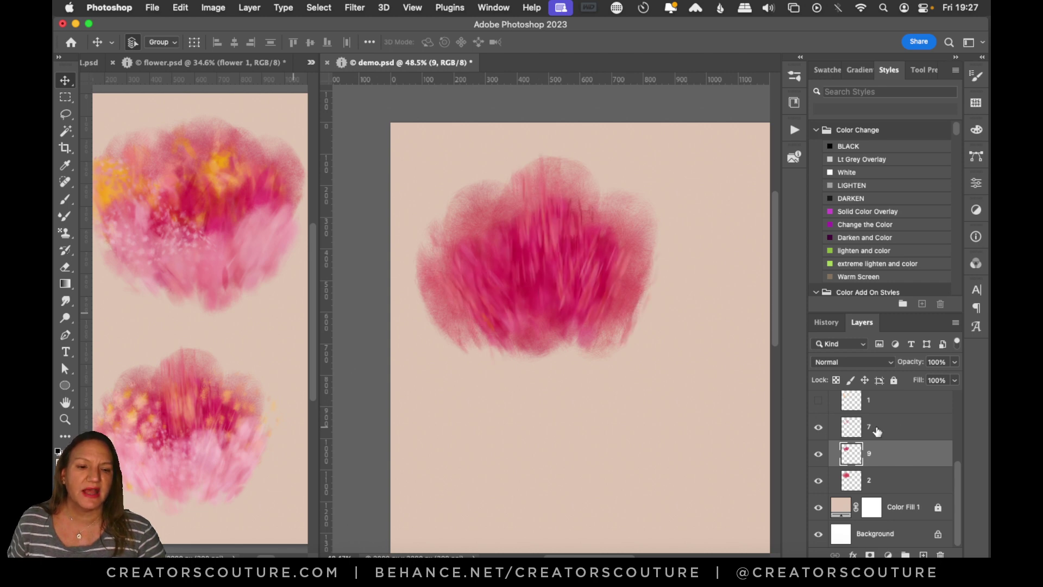
left_click(909, 434)
scroll(897, 454, "up", 2)
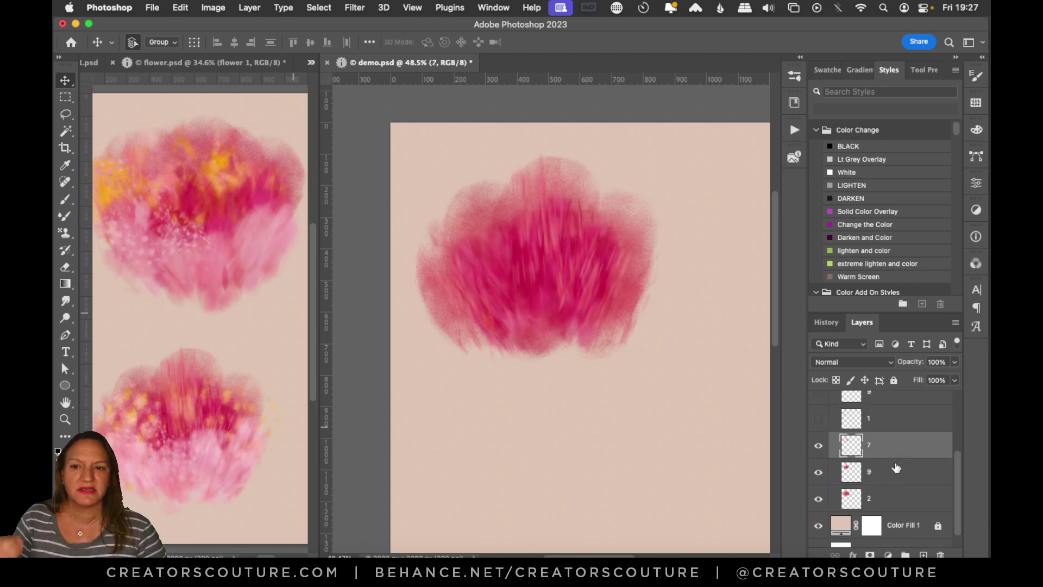
scroll(837, 430, "up", 1)
left_click(818, 433)
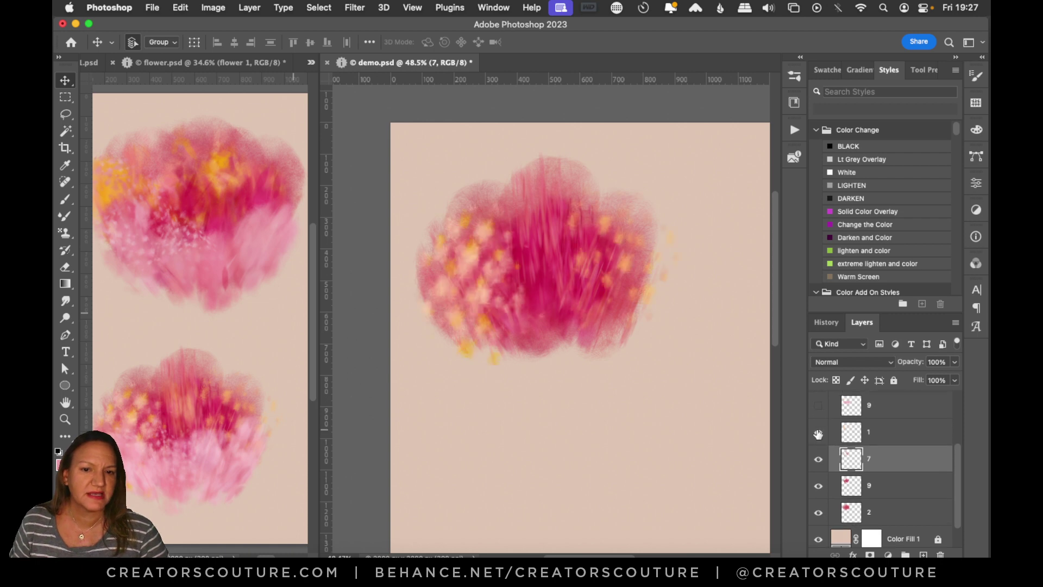
left_click(900, 433)
Step: Show the upper layer 9 and layer 4 in the layered 2 group, selecting each once it is shown
scroll(894, 456, "up", 2)
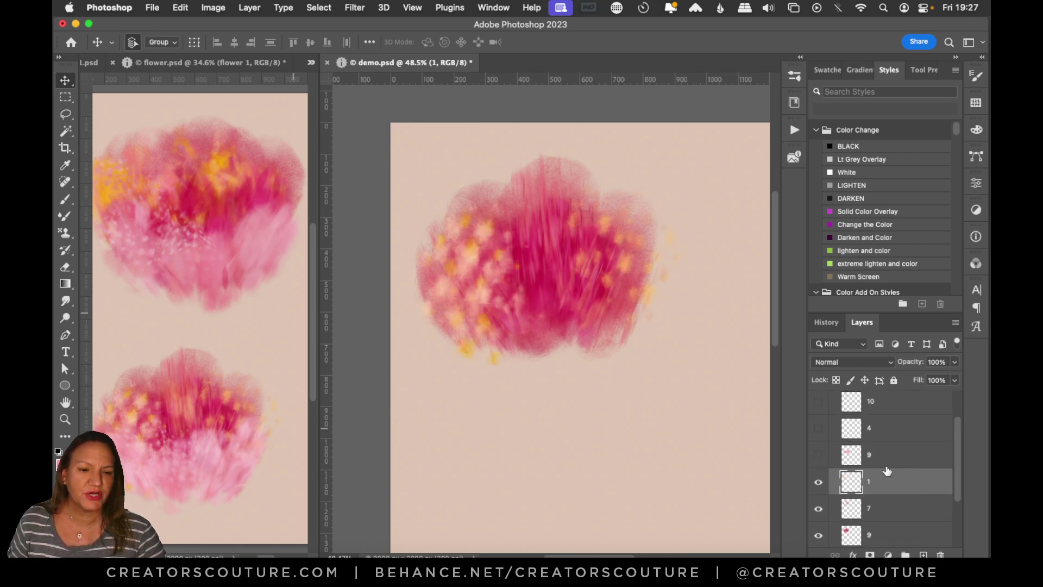
left_click(819, 455)
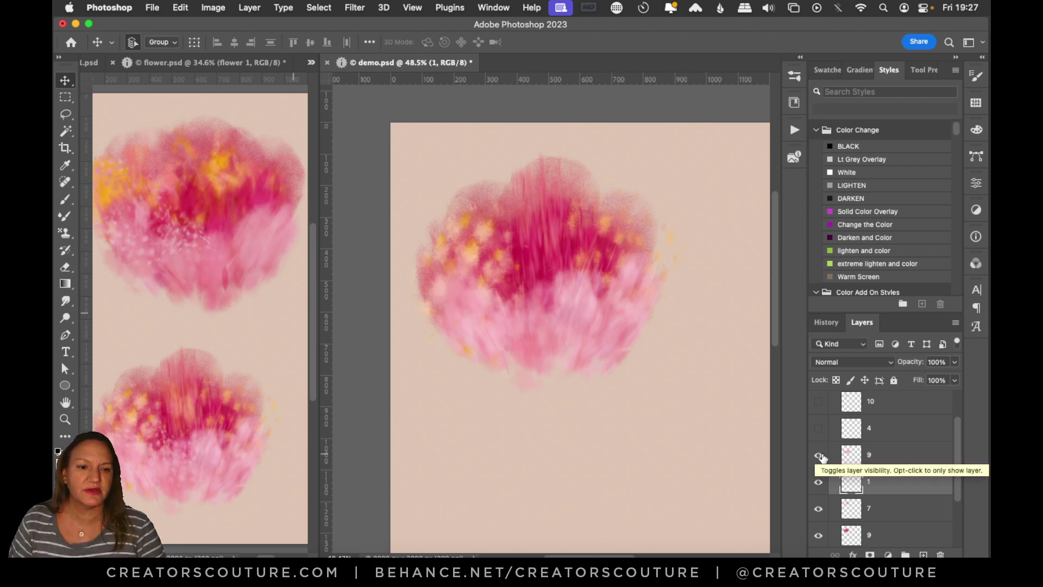
left_click(885, 455)
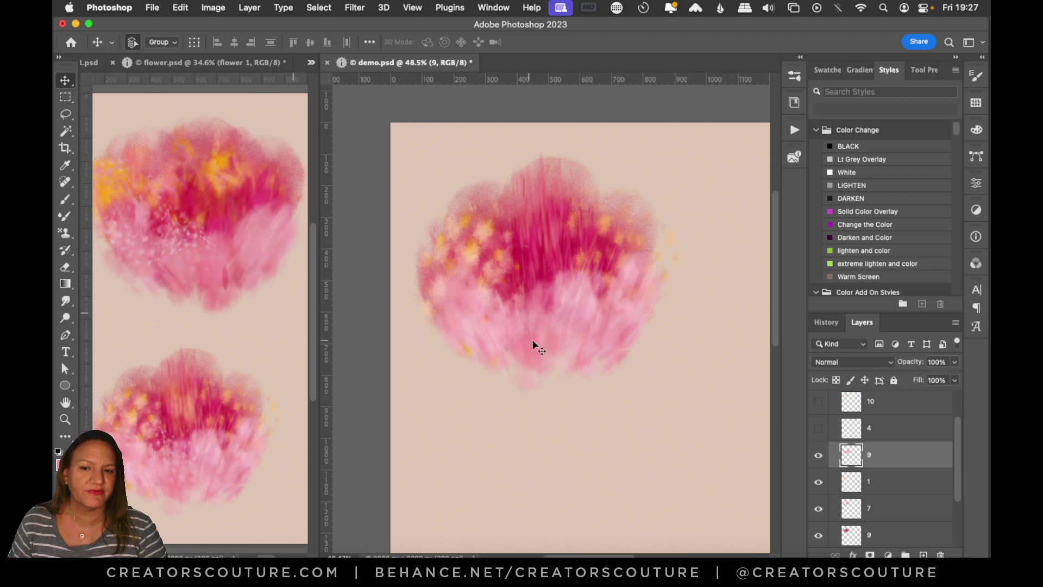
scroll(889, 430, "up", 1)
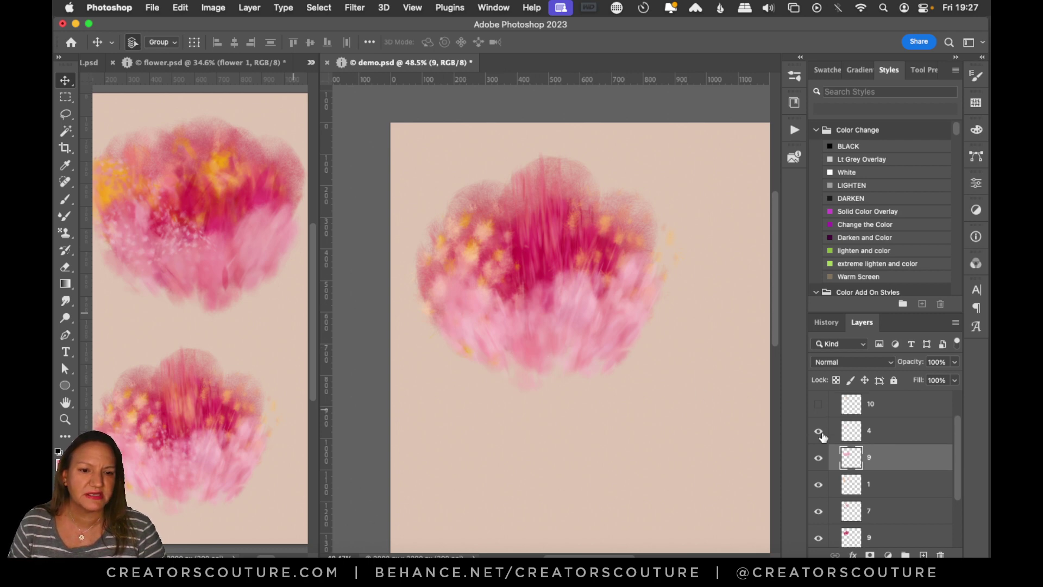
left_click(822, 433)
left_click(897, 432)
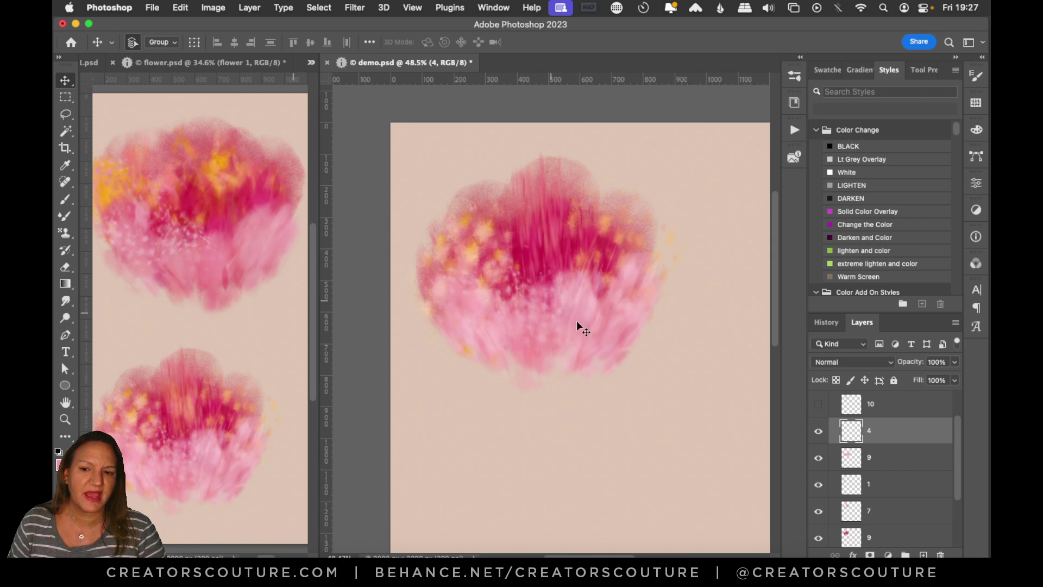
Step: Show layer 10 to complete the layered flower and bring the empty canvas below it into view
scroll(929, 429, "up", 2)
left_click(818, 443)
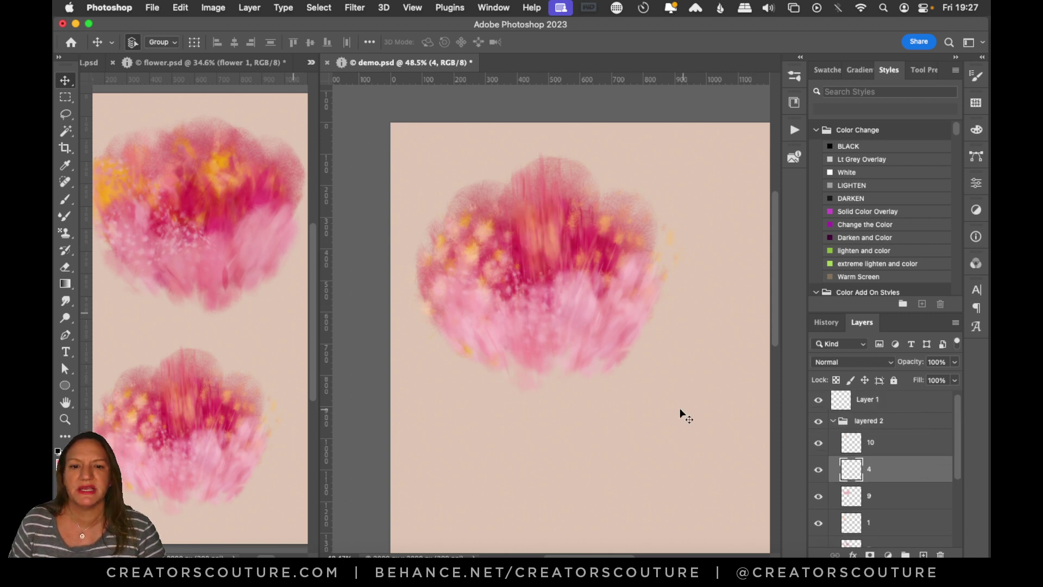
scroll(680, 412, "down", 5)
scroll(681, 413, "right", 5)
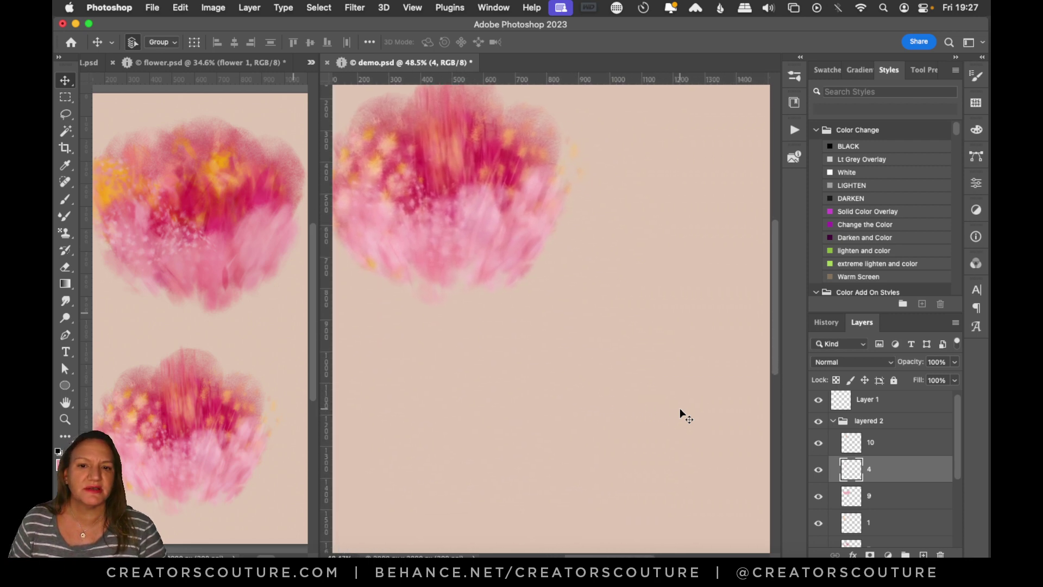
left_click(65, 418)
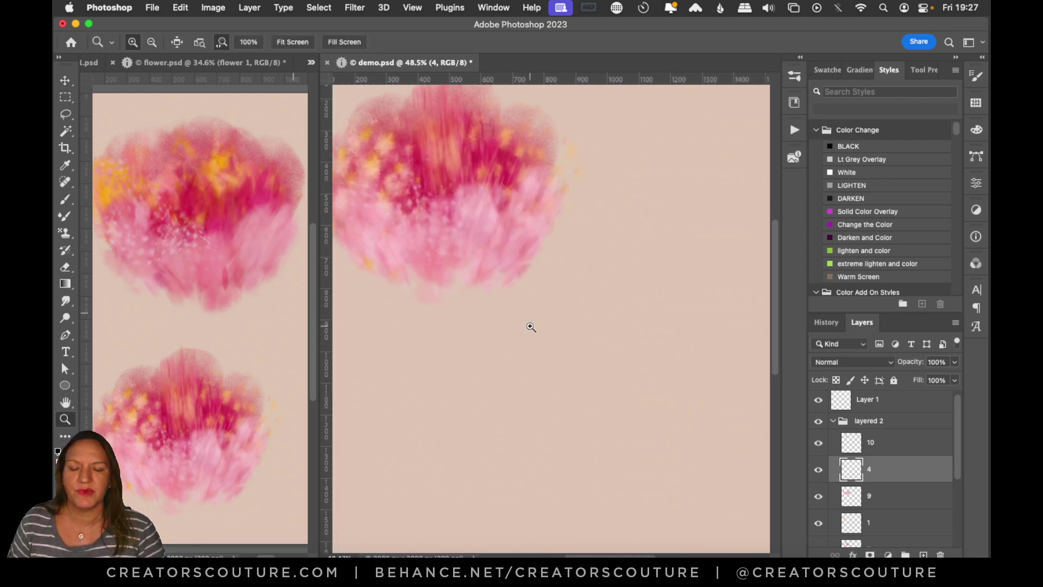
scroll(531, 326, "down", 3)
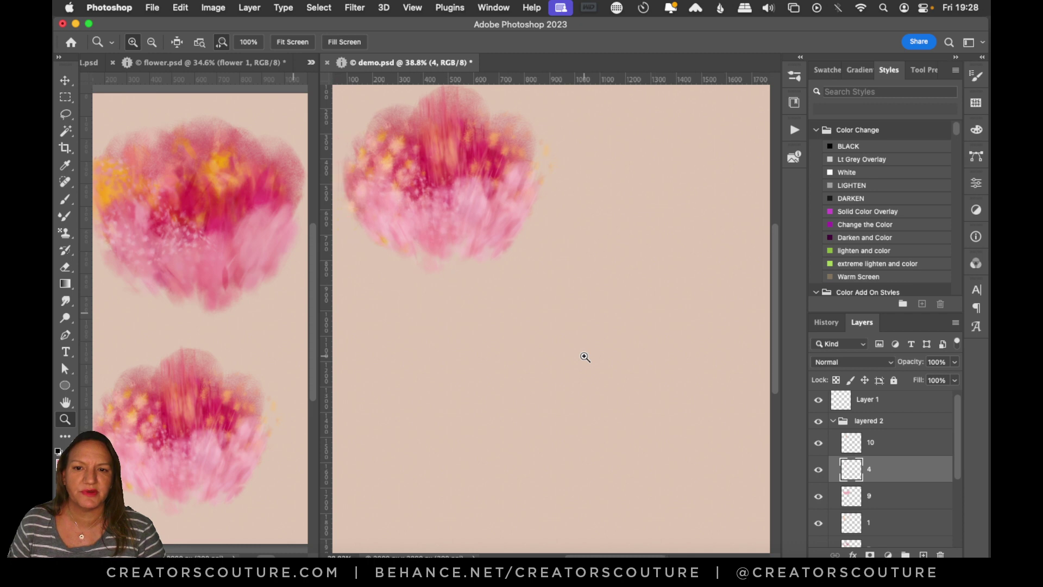
Step: Collapse the layered 2 group and add a new empty layer directly above it
left_click(839, 423)
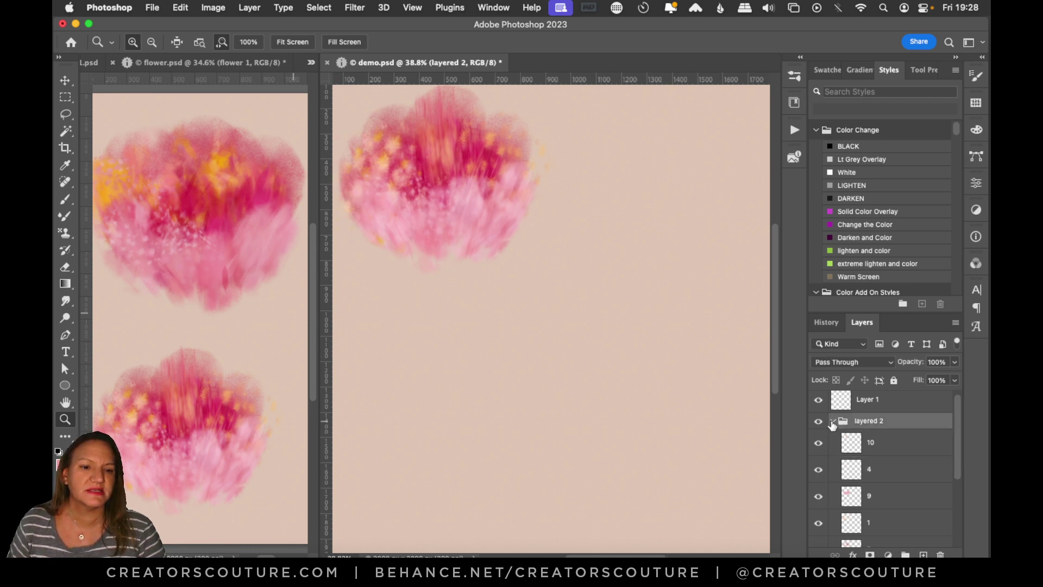
left_click(834, 422)
key("super+shift+alt+n")
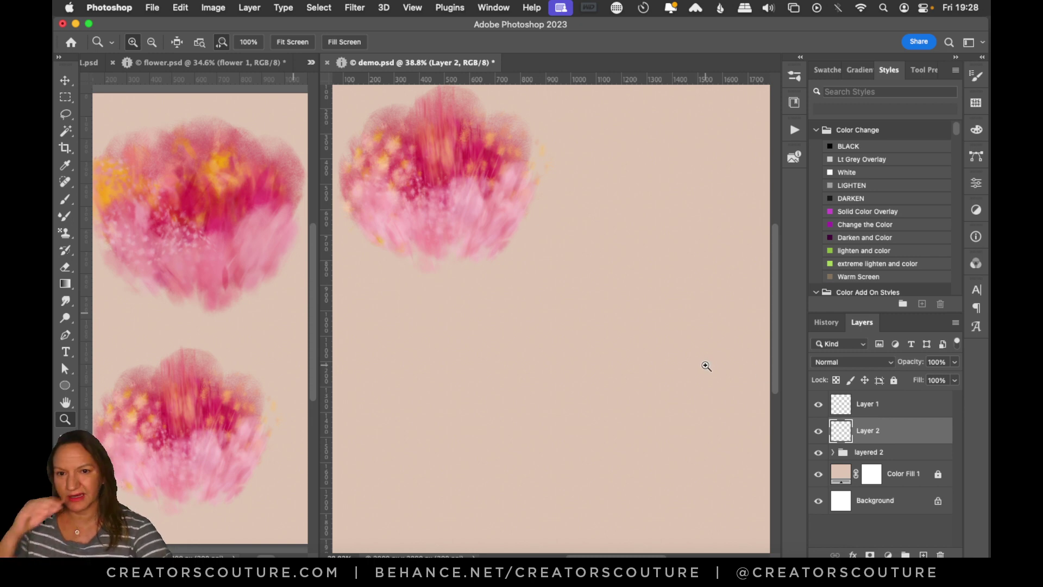
Step: Activate the Pattern Stamp tool and choose the red and pink petal pattern in Group 1
left_click(66, 232)
left_click(480, 43)
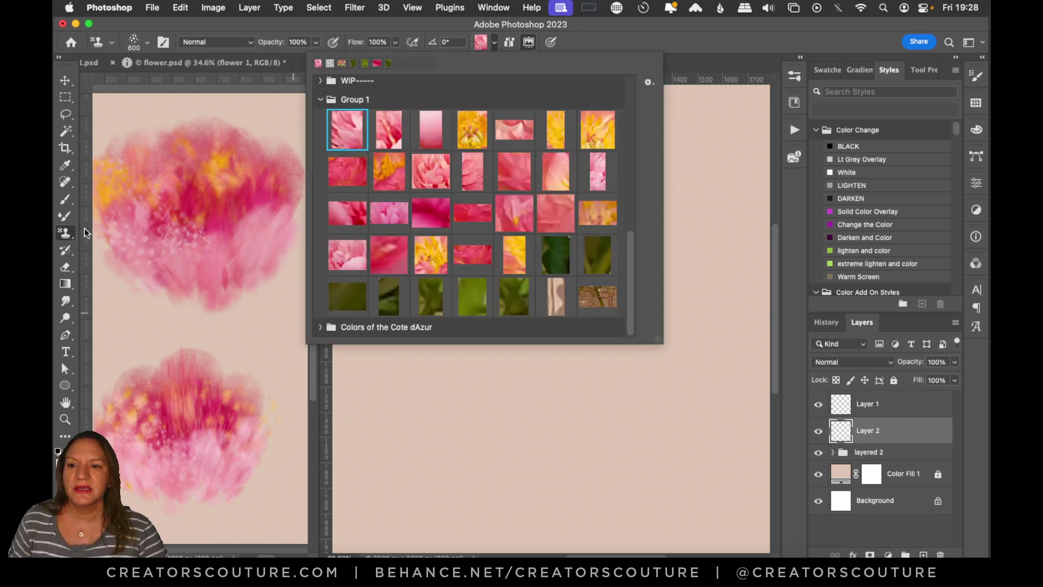
left_click(66, 232)
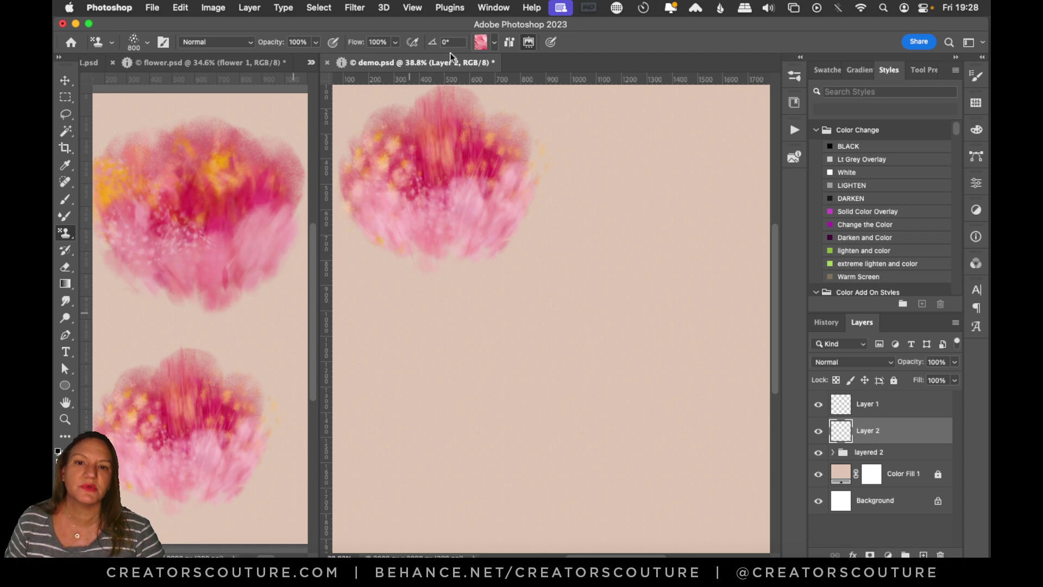
left_click(480, 42)
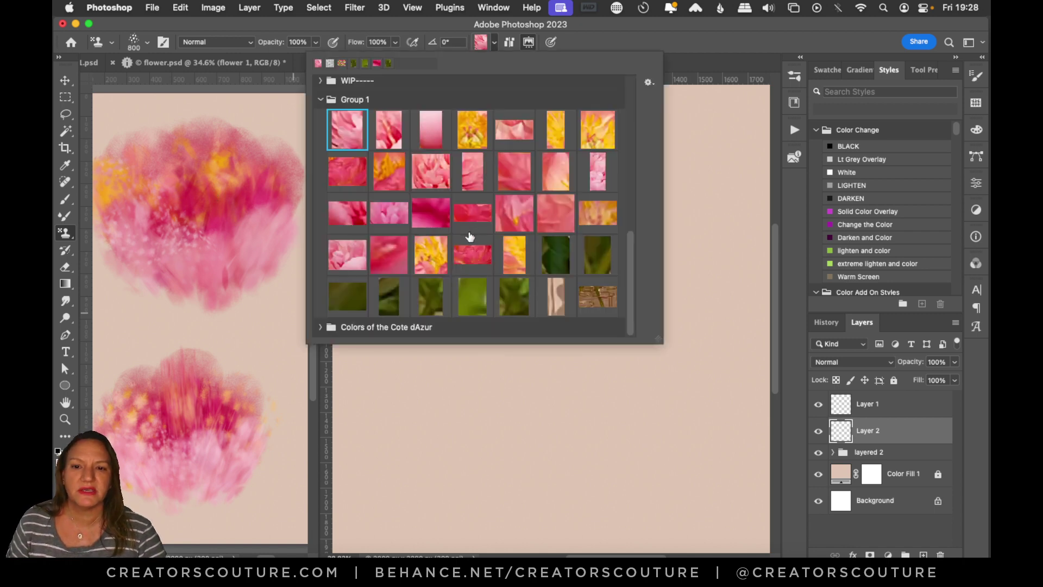
left_click(349, 216)
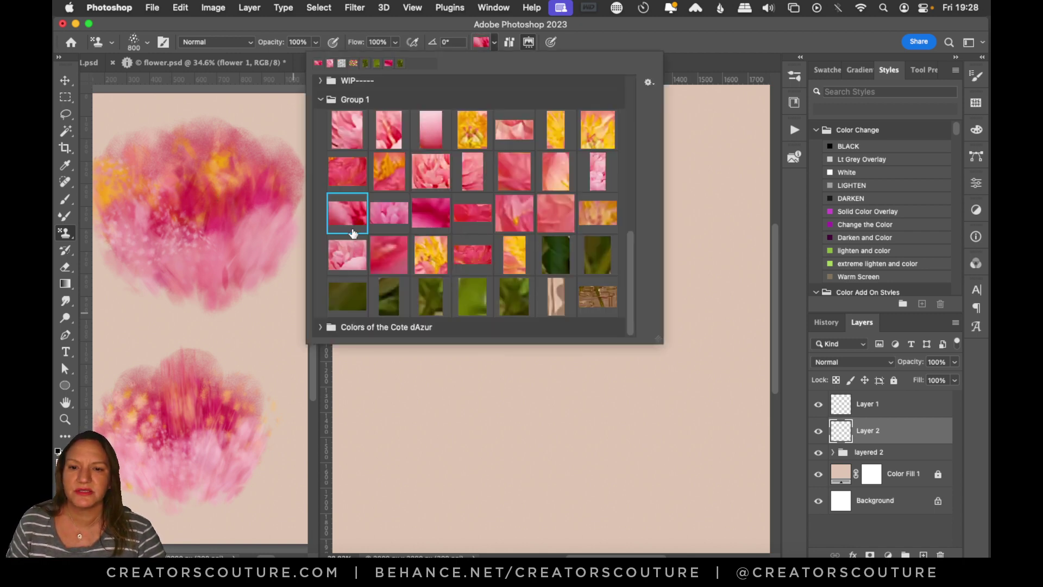
left_click(487, 43)
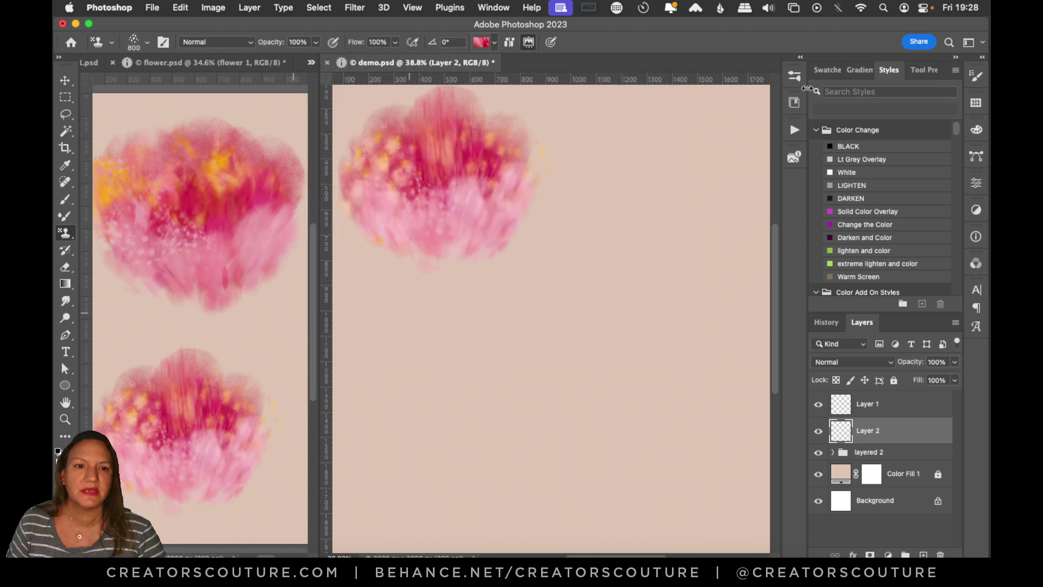
Step: Choose brush 1 from the Floral Brushes set at 250 px for the Pattern Stamp tool
left_click(793, 77)
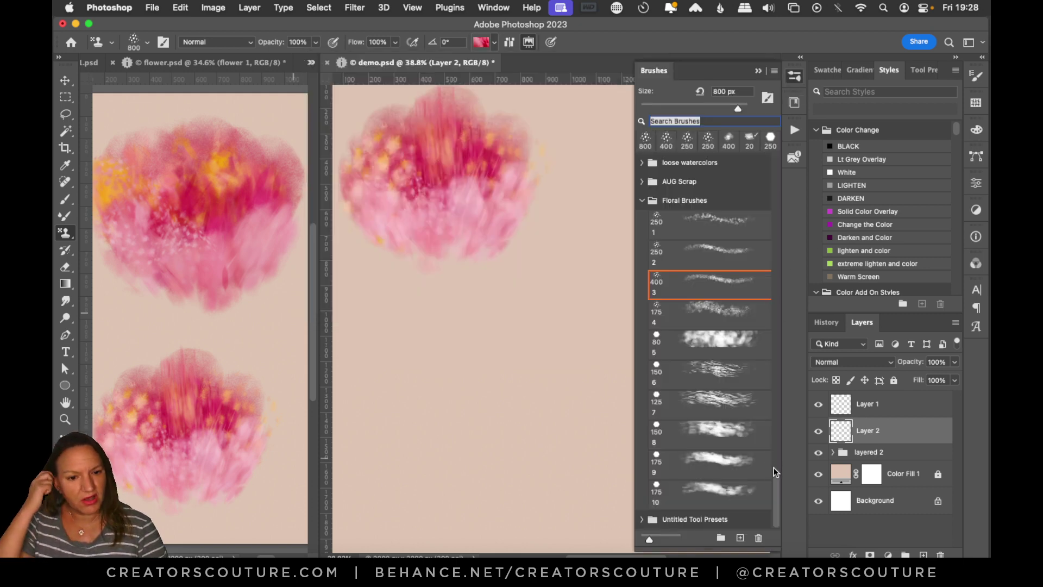
mouse_move(775, 481)
left_mouse_down()
mouse_move(777, 471)
mouse_move(776, 481)
left_mouse_up()
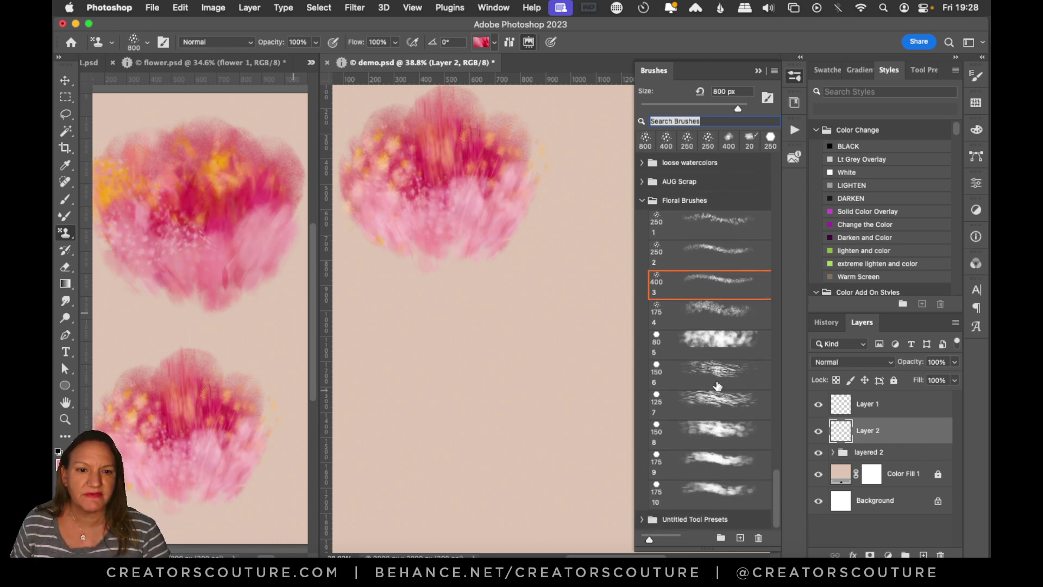
left_click(64, 418)
left_click_drag(534, 429, 552, 431)
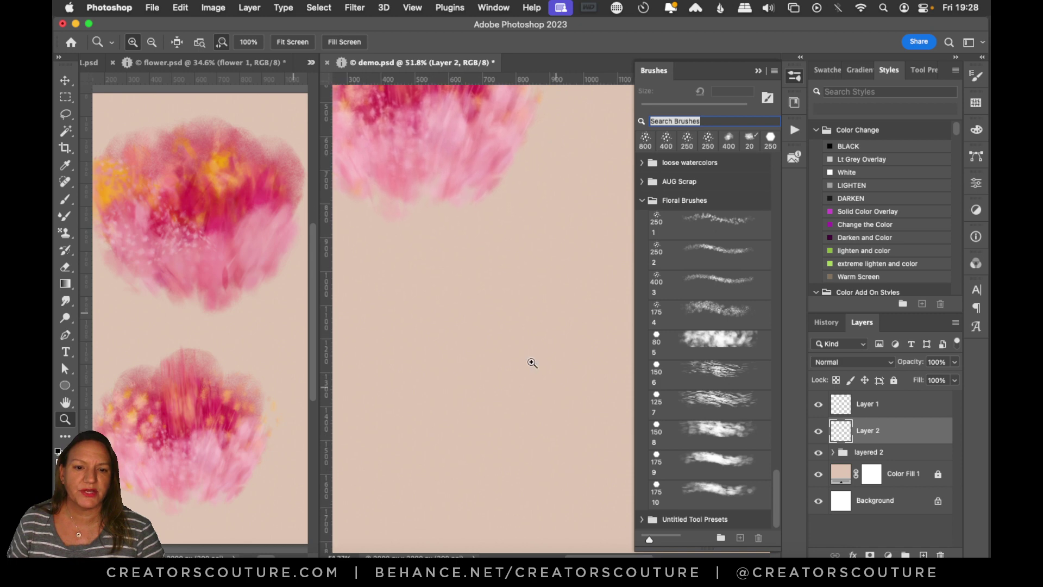
left_click(65, 234)
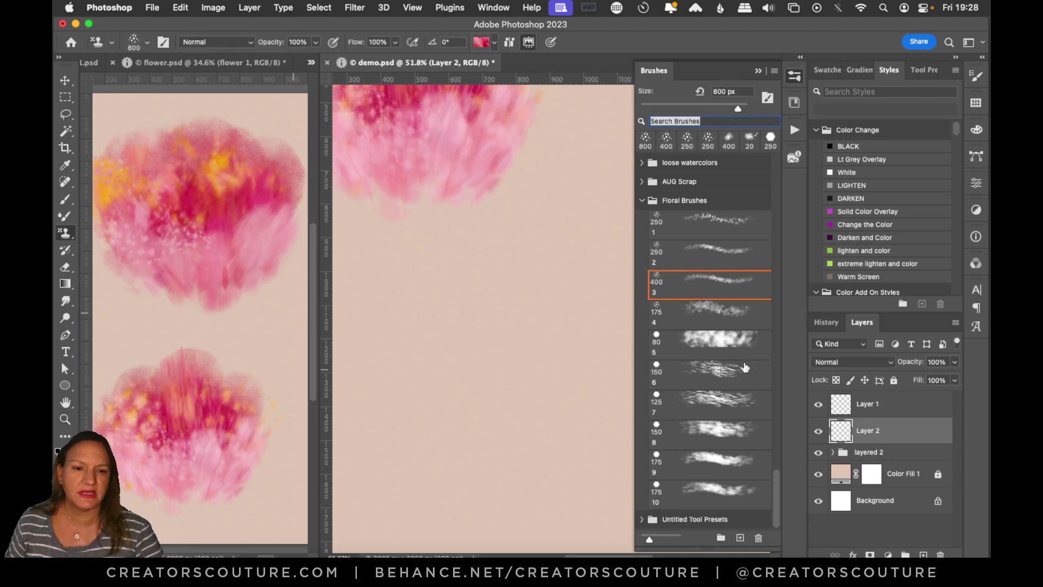
left_click(716, 221)
Step: Choose the yellow and pink stamen pattern in Group 1 and paint a winding dabbed stroke on Layer 2 below the flower
left_click(494, 42)
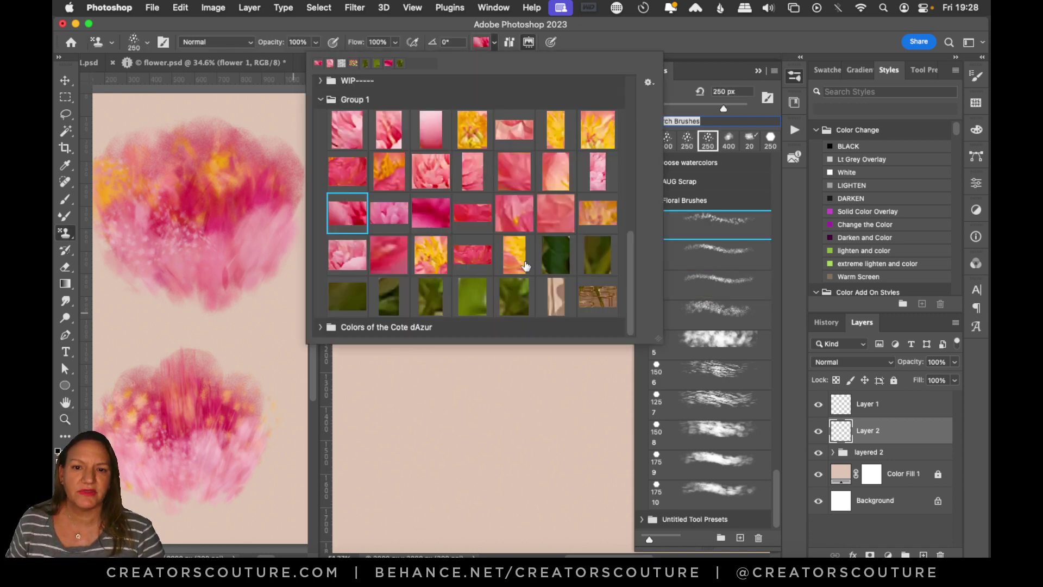
left_click(432, 260)
left_click(638, 44)
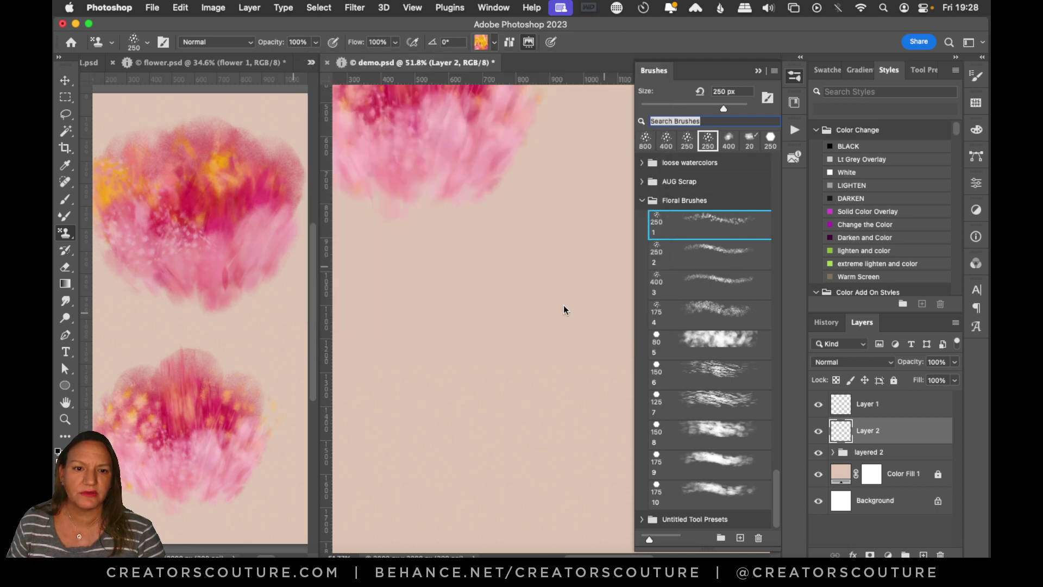
mouse_move(506, 272)
left_mouse_down()
mouse_move(450, 380)
mouse_move(443, 429)
left_mouse_up()
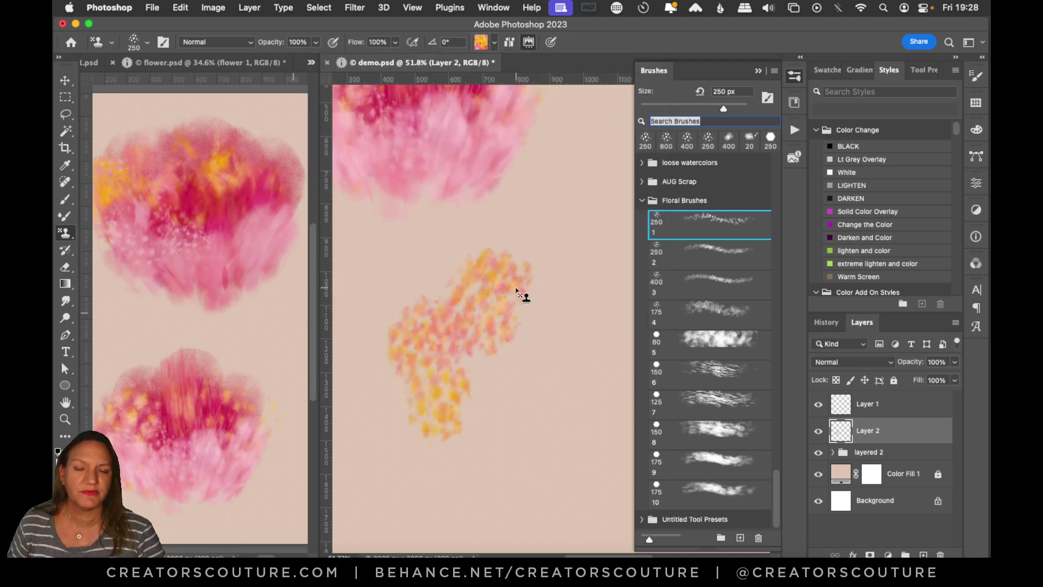
Step: Undo the winding dabbed stroke and try another stamen-pattern stroke with brush 1 on Layer 2
key("super+z")
left_click_drag(566, 275, 464, 440)
key("super+z")
Step: Try the orange and red floral pattern from Colors of the Cote dAzur with a brush 1 stroke on Layer 2, then undo it
left_click(482, 42)
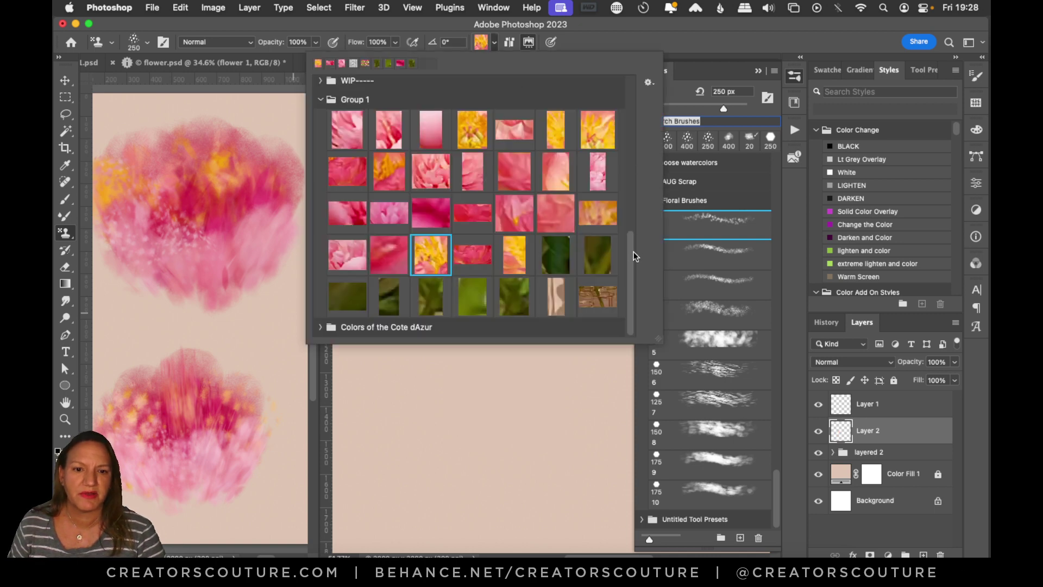
left_click(331, 329)
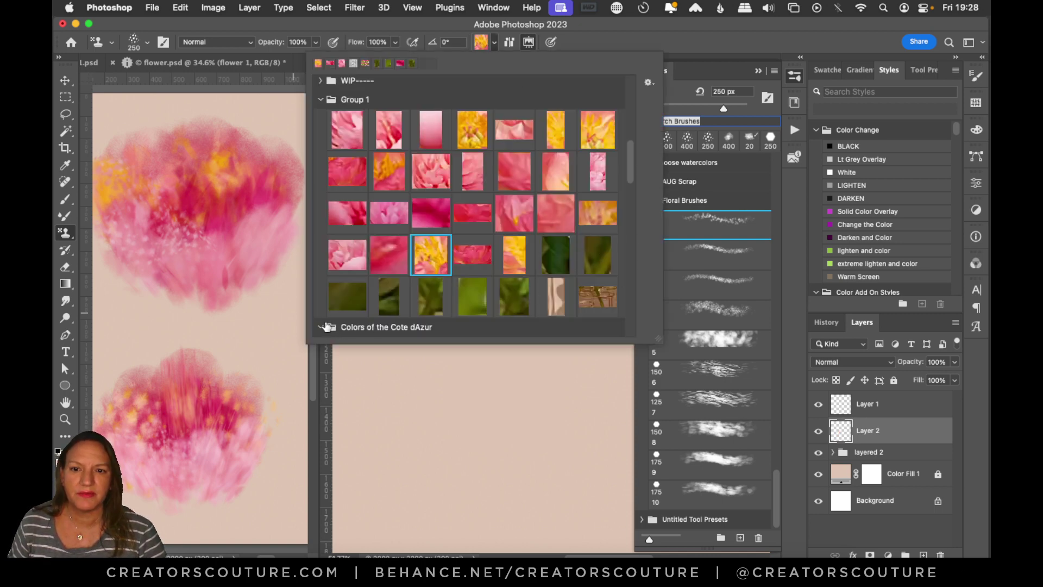
scroll(630, 168, "down", 5)
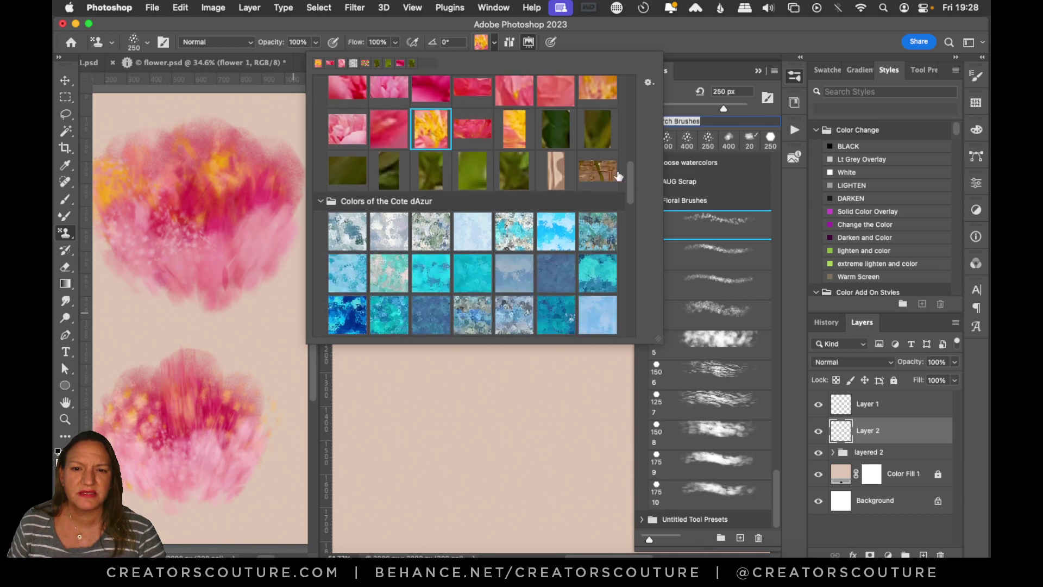
left_click_drag(637, 186, 598, 302)
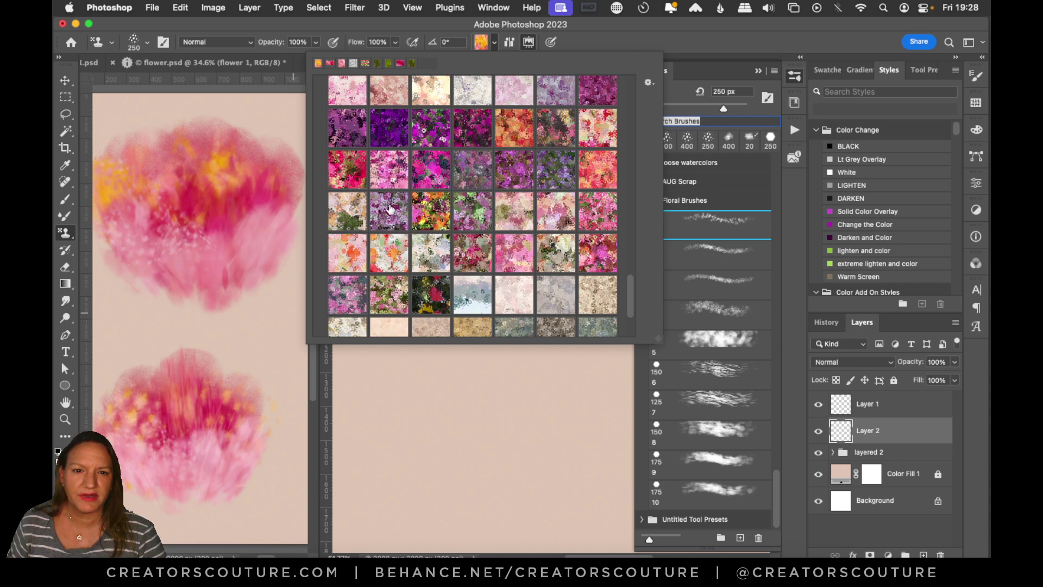
left_click(519, 134)
left_click(642, 47)
left_click_drag(538, 180, 424, 397)
key("super+z")
Step: Try the pink and white floral pattern from Colors of the Cote dAzur in a curved dabbed stroke below the flower
left_click(482, 43)
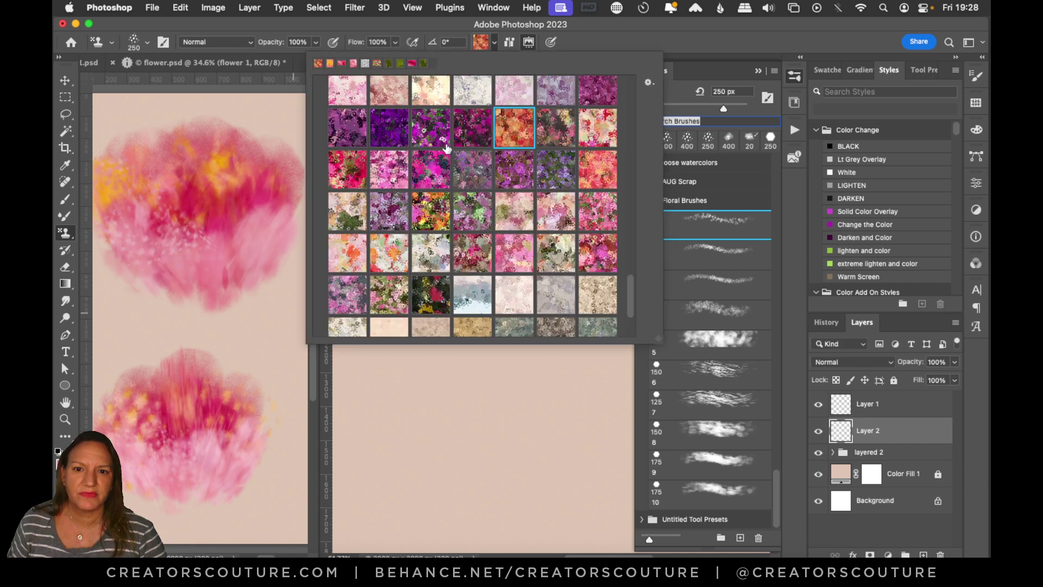
left_click(345, 213)
left_click(389, 169)
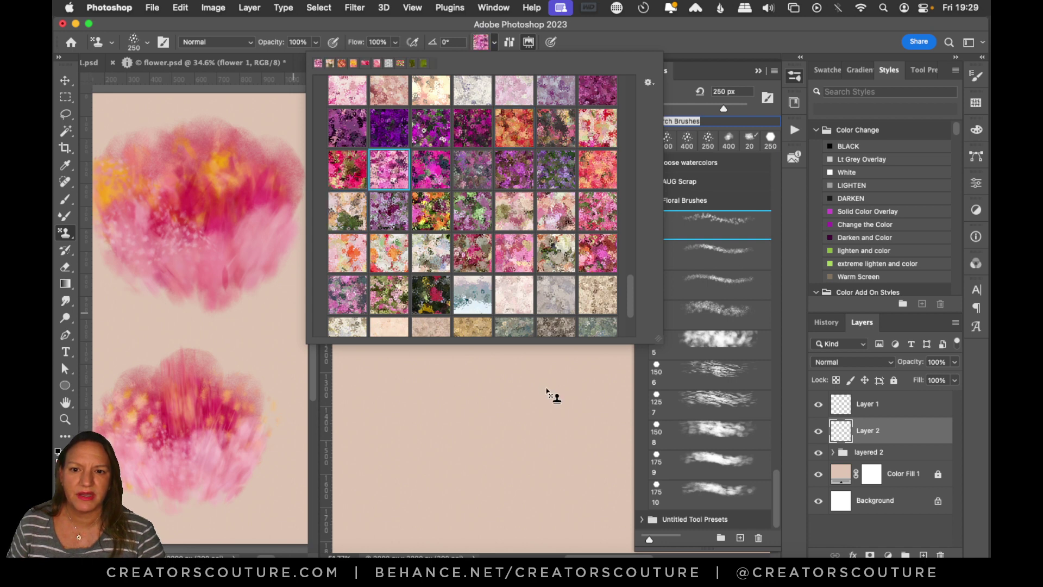
left_click(547, 396)
mouse_move(543, 375)
left_mouse_down()
mouse_move(428, 400)
mouse_move(392, 456)
mouse_move(495, 448)
mouse_move(566, 419)
left_mouse_up()
key("super+z")
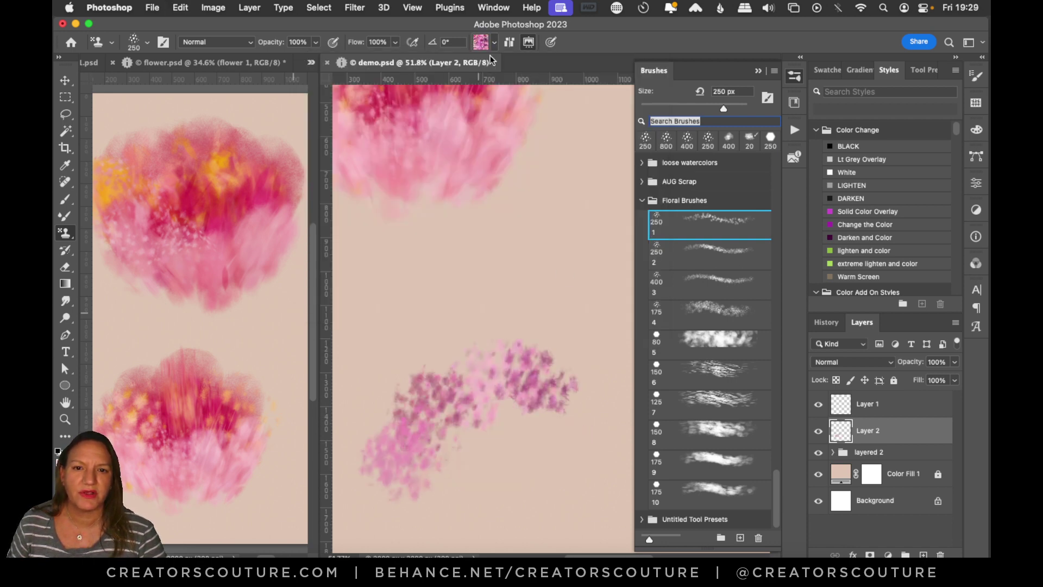
key("super+z")
Step: Reselect the yellow and pink stamen pattern in Group 1 and try a wide dabbed patch with brush 1 in place of the pink strokes
left_click(481, 43)
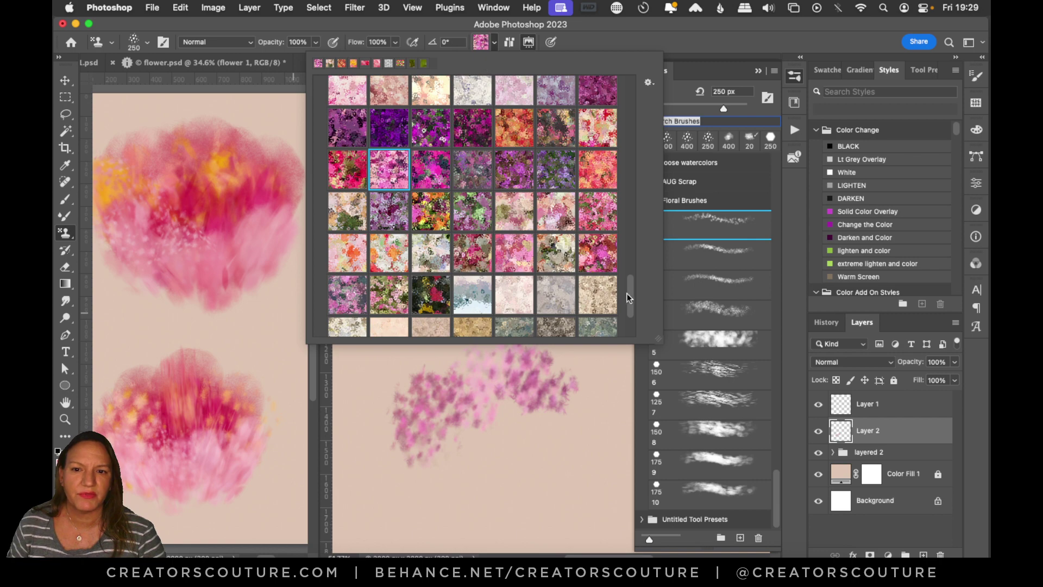
mouse_move(626, 297)
left_mouse_down()
mouse_move(654, 152)
mouse_move(614, 163)
left_mouse_up()
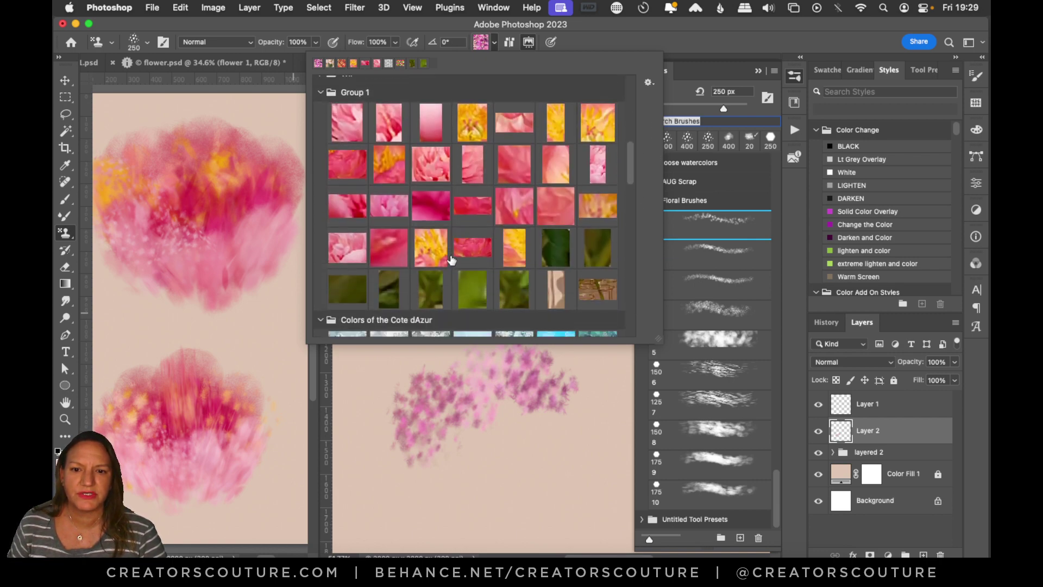
left_click(435, 247)
left_click(646, 41)
key("super+z")
mouse_move(514, 258)
left_mouse_down()
mouse_move(503, 333)
mouse_move(419, 437)
left_mouse_up()
mouse_move(484, 331)
left_mouse_down()
mouse_move(560, 325)
mouse_move(490, 400)
mouse_move(522, 418)
left_mouse_up()
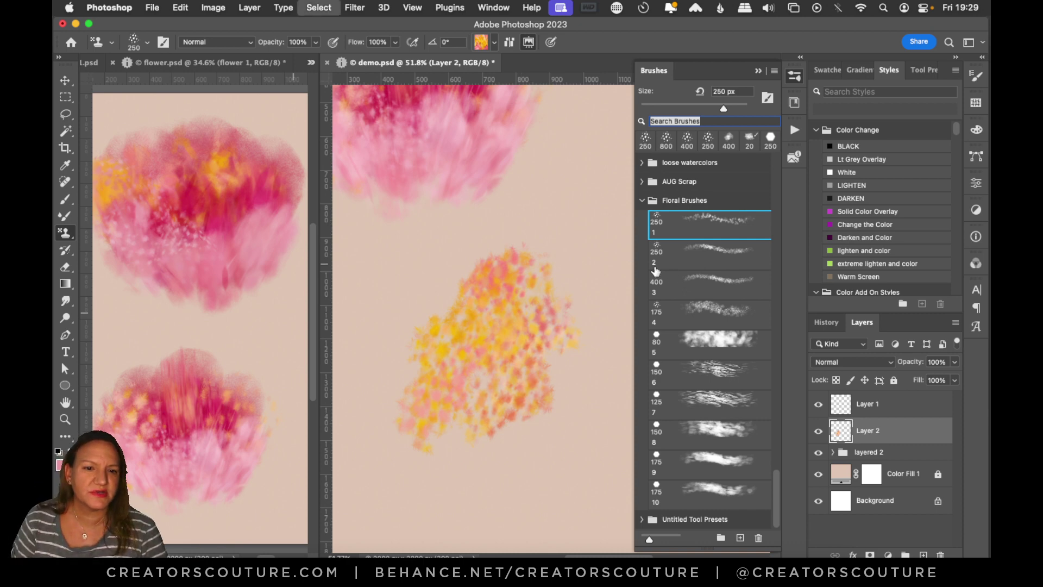
key("super+z")
key("super+z")
Step: Test Floral Brushes 2 at 250 px and 3 at 400 px with diagonal stamen-pattern strokes, undoing each one
left_click(717, 253)
mouse_move(548, 255)
left_mouse_down()
mouse_move(501, 280)
mouse_move(500, 341)
left_mouse_up()
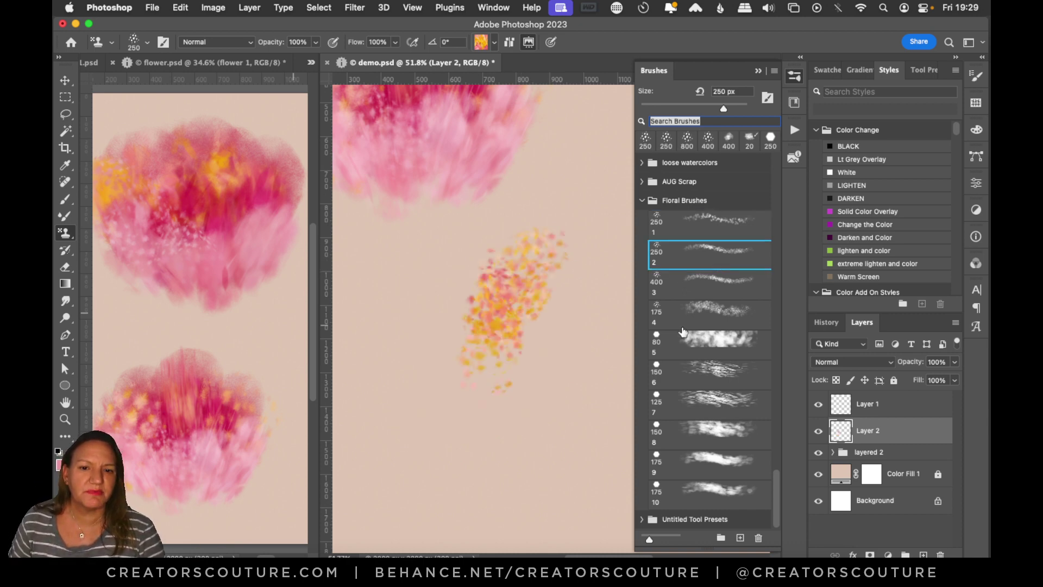
key("super+z")
left_click(712, 283)
mouse_move(589, 239)
left_mouse_down()
mouse_move(553, 298)
mouse_move(522, 387)
left_mouse_up()
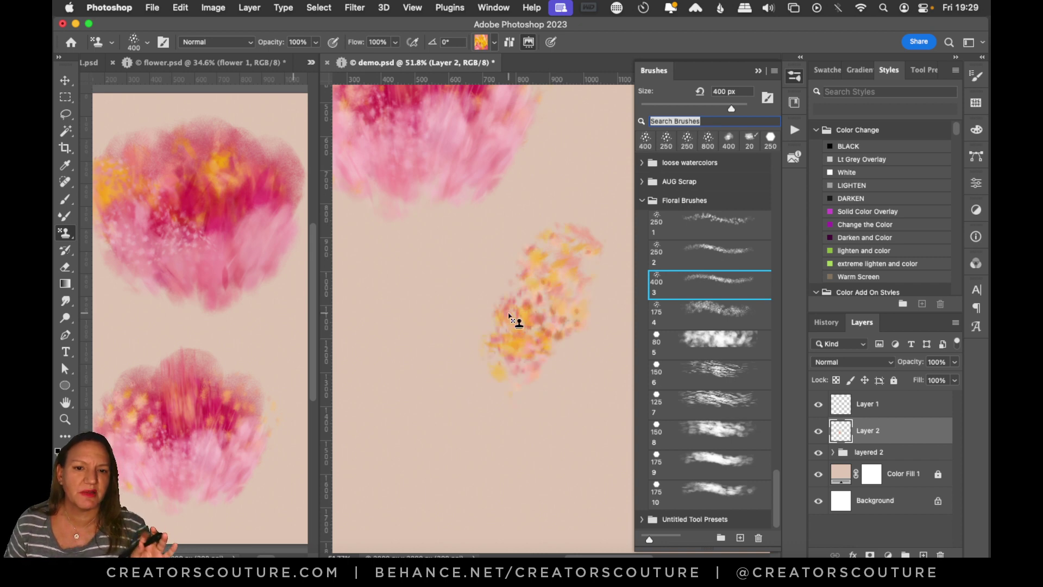
key("super+z")
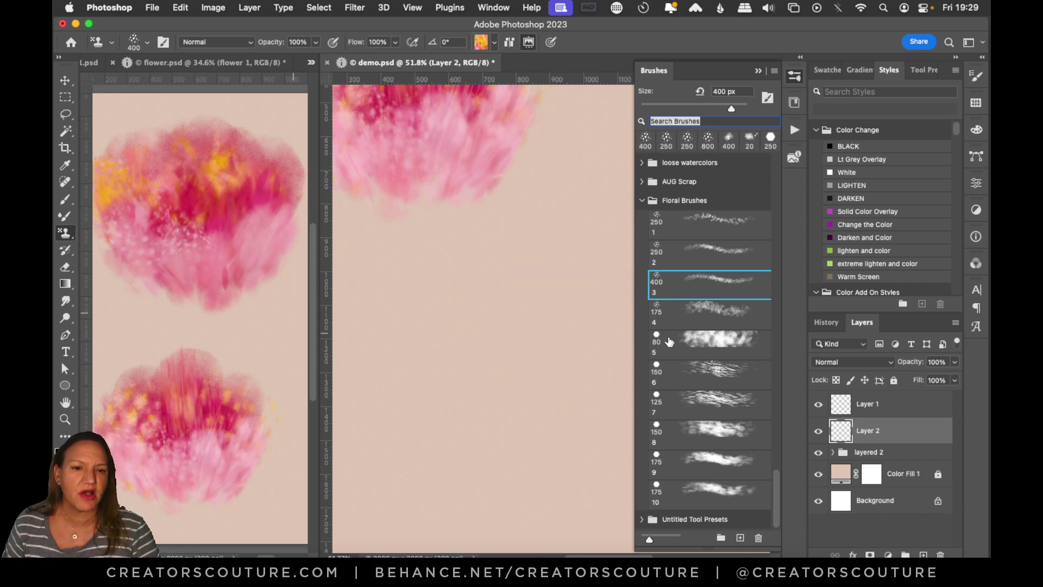
Step: Test Floral Brushes 4 at 175 px and 5 at 80 px with stamen-pattern strokes and a rounded patch, undoing them all
left_click(721, 316)
mouse_move(510, 268)
left_mouse_down()
mouse_move(460, 308)
mouse_move(445, 366)
left_mouse_up()
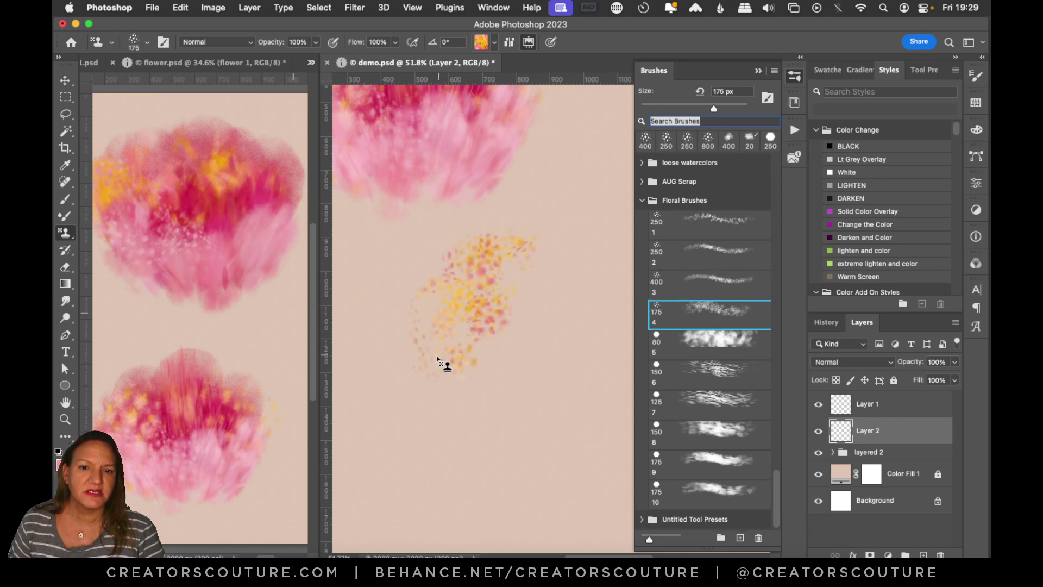
left_click(696, 347)
left_click_drag(530, 290, 477, 369)
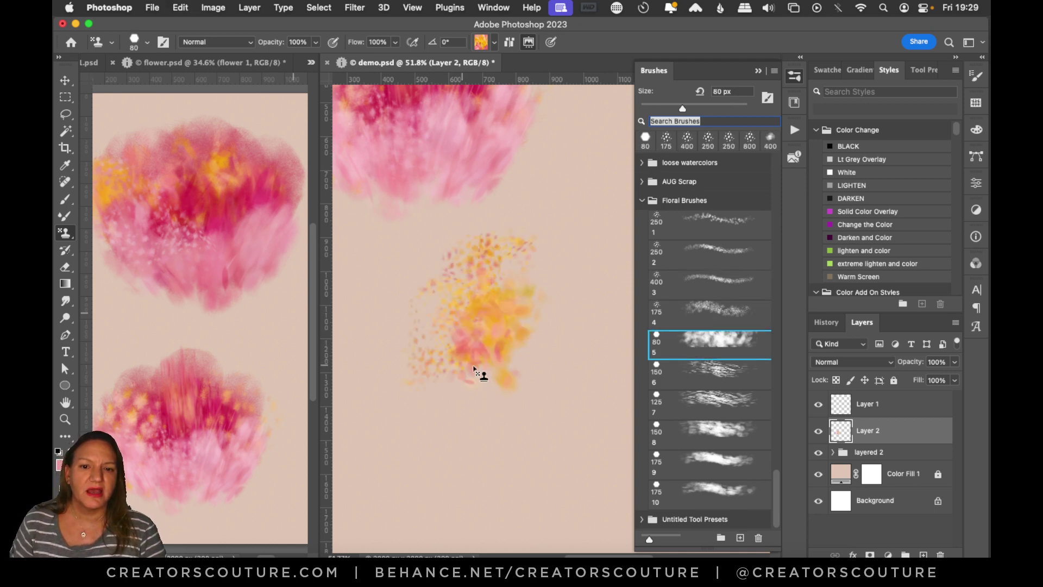
key("super+z")
key("super+z")
mouse_move(538, 277)
left_mouse_down()
mouse_move(500, 298)
mouse_move(543, 327)
mouse_move(501, 363)
mouse_move(537, 311)
mouse_move(505, 371)
mouse_move(481, 316)
mouse_move(490, 349)
mouse_move(537, 341)
mouse_move(554, 358)
mouse_move(525, 390)
left_mouse_up()
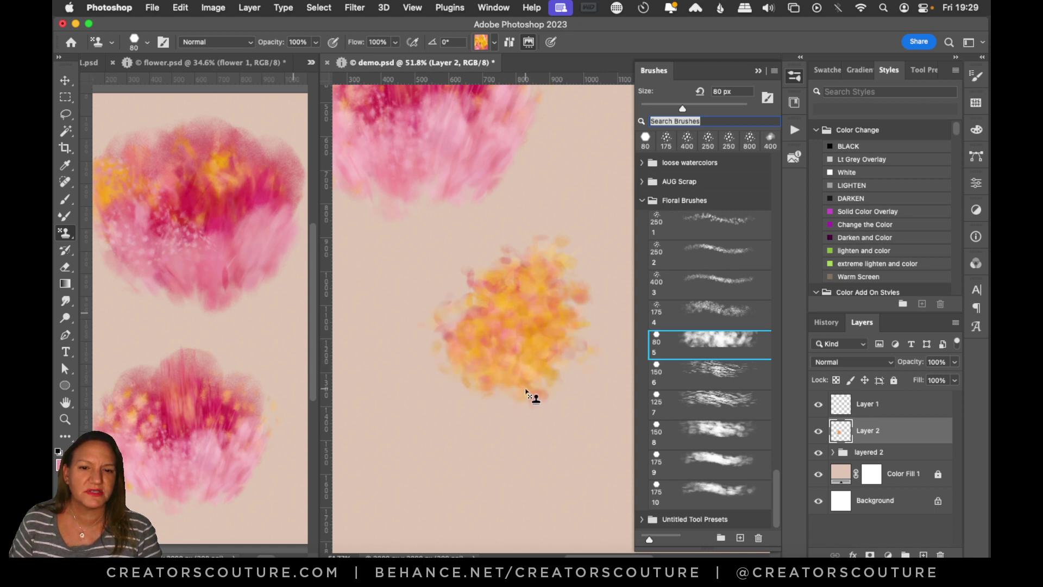
key("super+z")
Step: Try a streaky yellow-orange patch with brush 6 at 150 px, undo it, and switch to brush 7 at 125 px
left_click(701, 374)
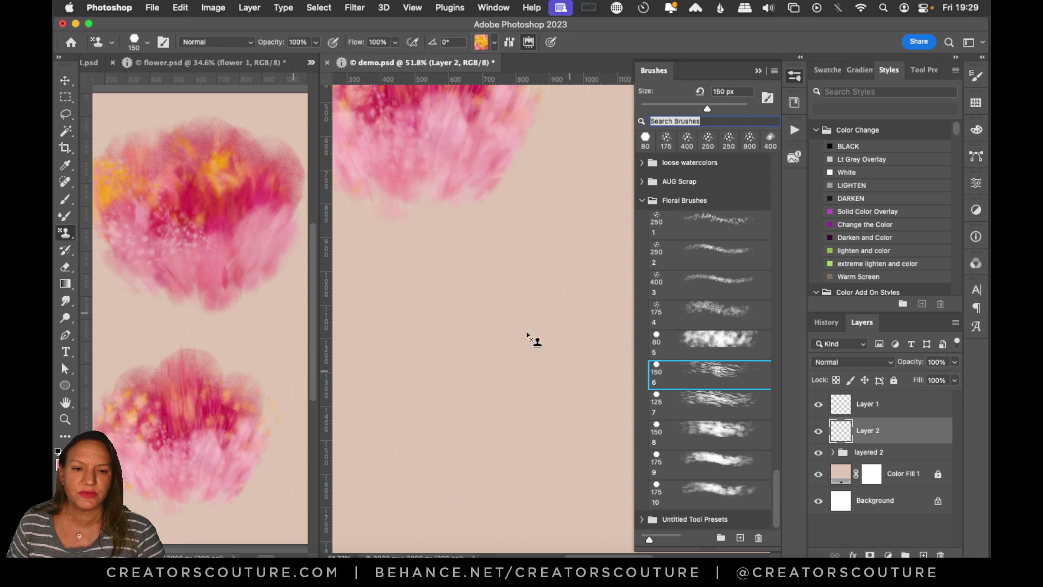
mouse_move(476, 261)
left_mouse_down()
mouse_move(464, 366)
mouse_move(484, 342)
mouse_move(514, 352)
mouse_move(523, 284)
mouse_move(509, 363)
mouse_move(447, 324)
mouse_move(516, 371)
mouse_move(550, 287)
mouse_move(497, 402)
mouse_move(582, 411)
left_mouse_up()
key("super+z")
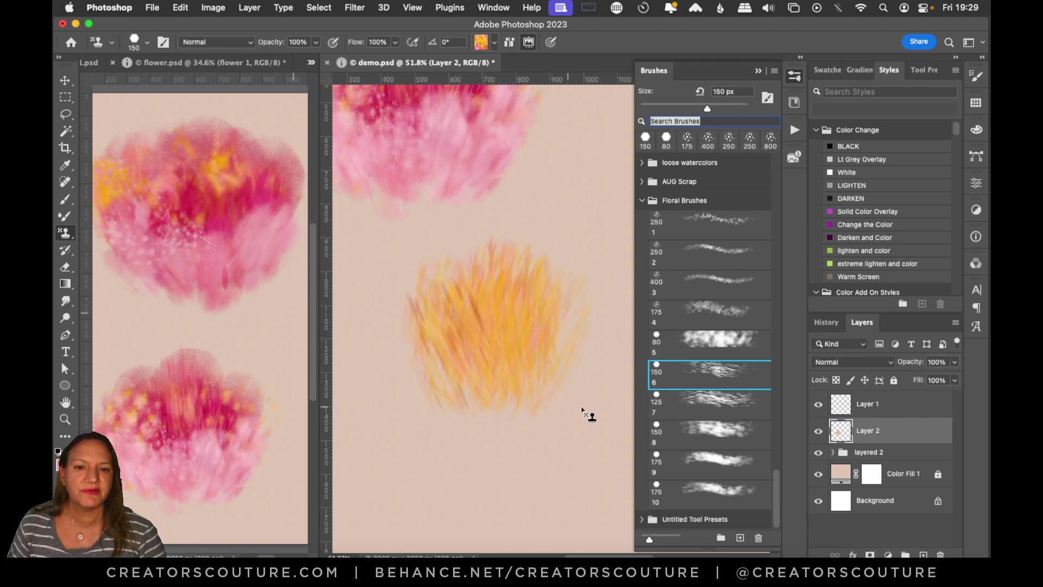
left_click(692, 407)
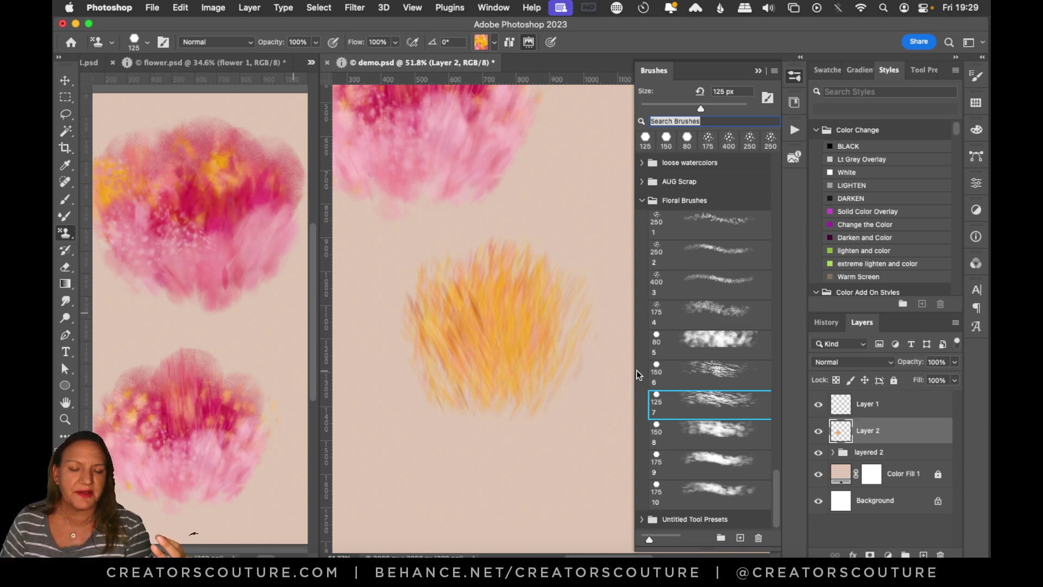
key("super+z")
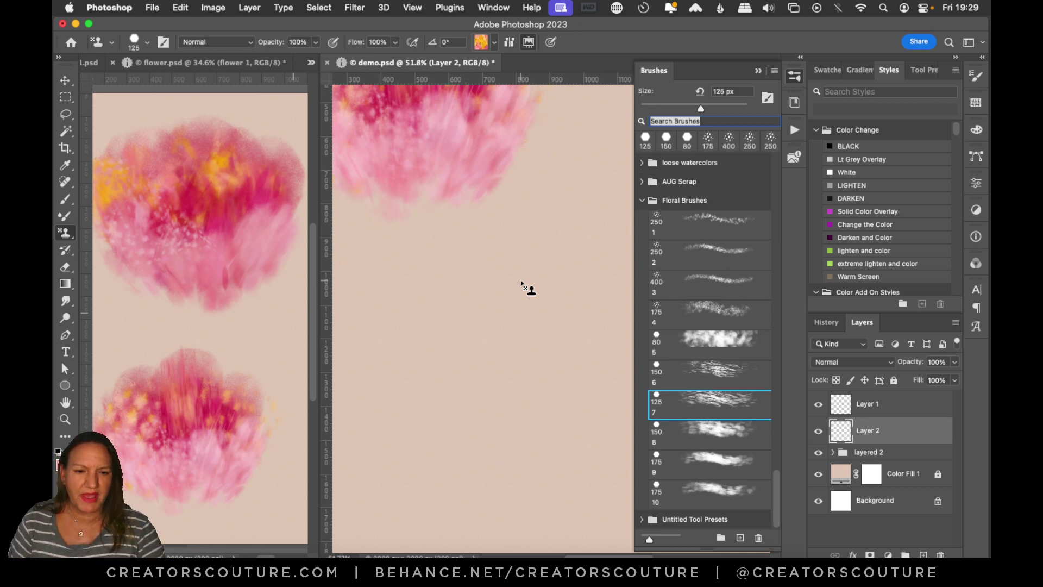
Step: Choose the magenta petal pattern in Group 1 and paint two adjoining streaky patches, one with brush 7 and one with brush 6
left_click(481, 44)
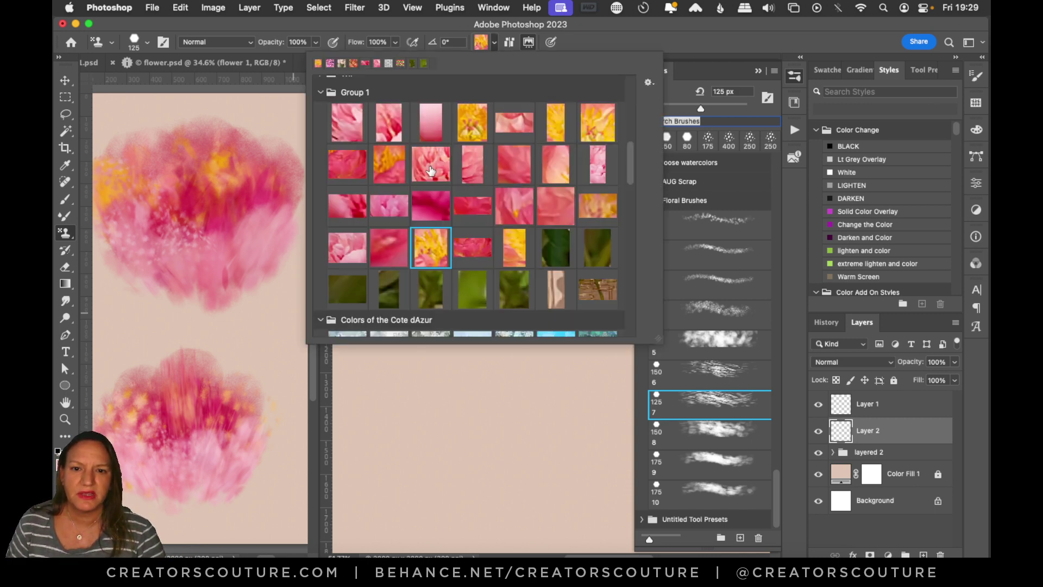
left_click(428, 206)
left_click(489, 322)
mouse_move(489, 322)
left_mouse_down()
mouse_move(511, 365)
mouse_move(481, 374)
mouse_move(464, 328)
mouse_move(434, 370)
left_mouse_up()
left_click(700, 375)
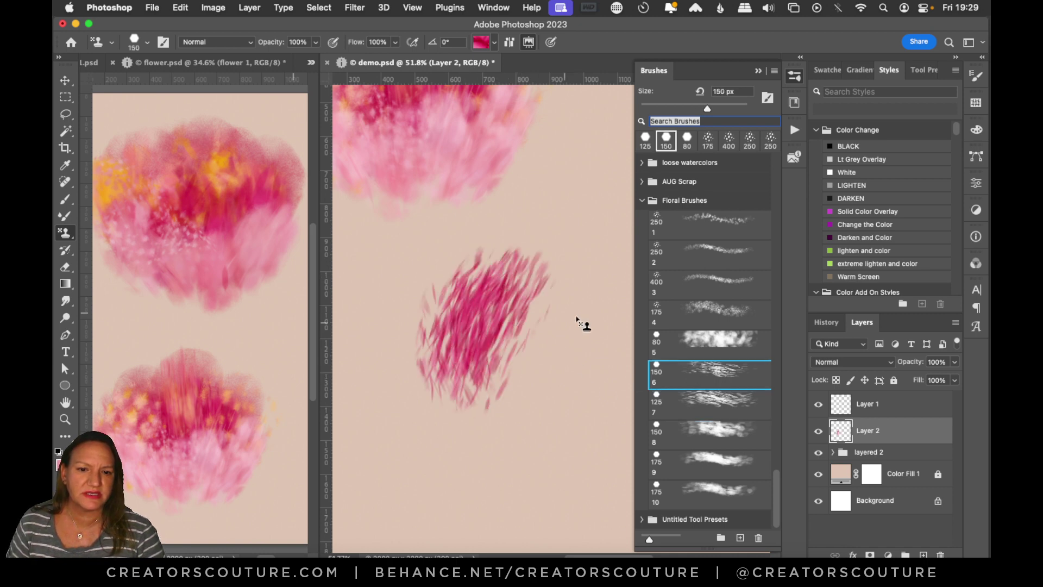
mouse_move(581, 324)
left_mouse_down()
mouse_move(544, 439)
mouse_move(558, 421)
left_mouse_up()
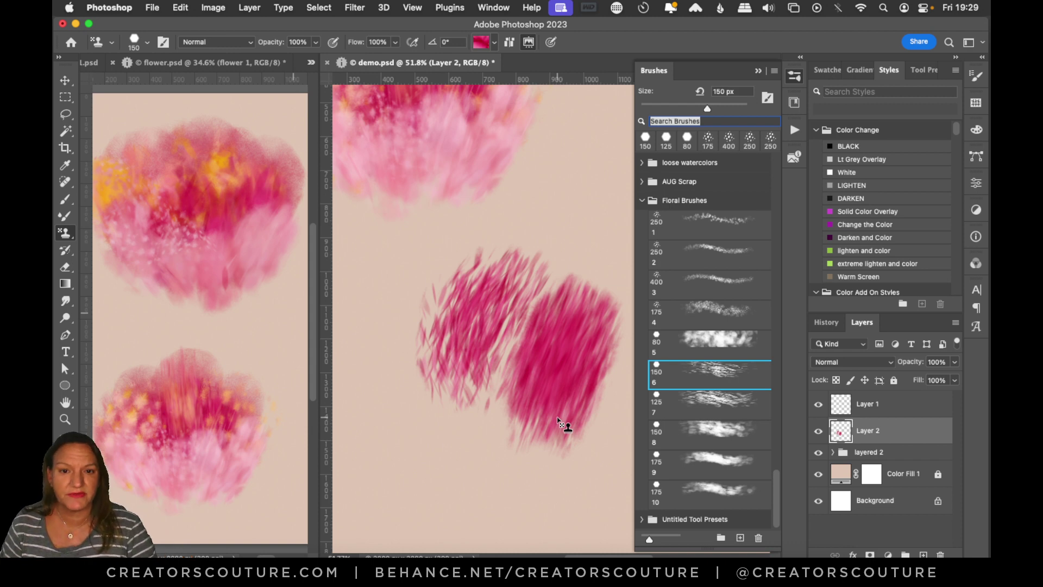
Step: Switch to a red-pink petal pattern in Group 1 and layer streaks over the denser magenta patch with brush 6
left_click(487, 43)
left_click(430, 206)
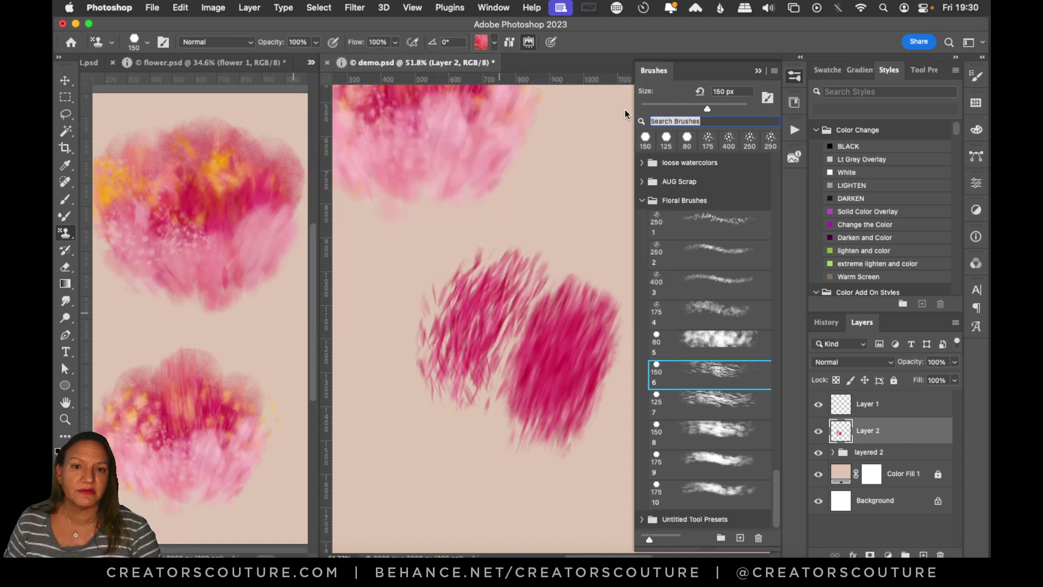
mouse_move(524, 402)
left_mouse_down()
mouse_move(547, 398)
mouse_move(580, 331)
mouse_move(547, 415)
mouse_move(562, 247)
left_mouse_up()
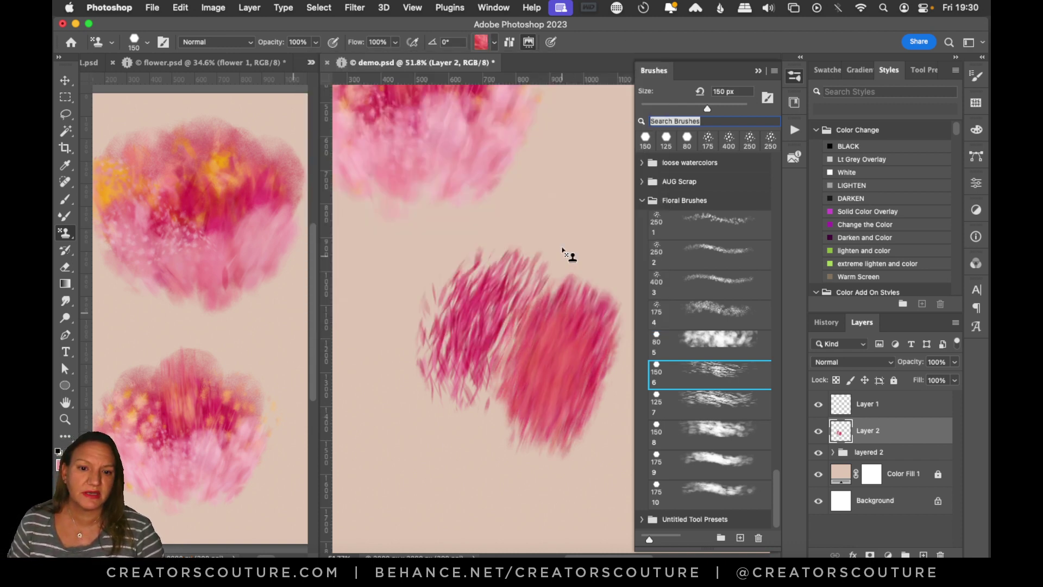
Step: Layer the orange-yellow stamen pattern from Group 1 over the denser red patch using brush 7 at 125 px, then undo the strokes
left_click(482, 48)
left_click(486, 117)
left_click(622, 43)
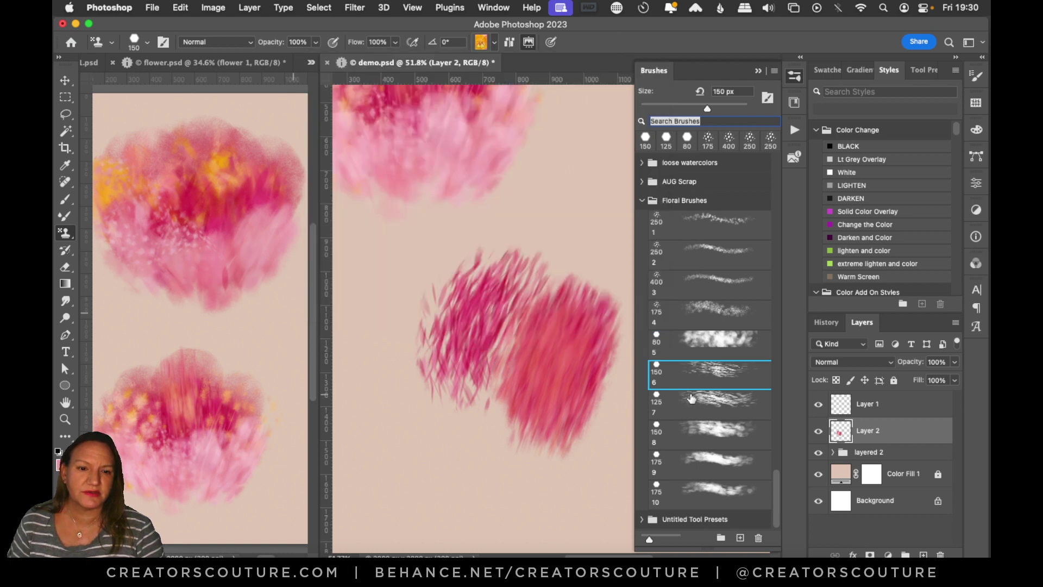
left_click(707, 404)
mouse_move(594, 342)
left_mouse_down()
mouse_move(546, 444)
mouse_move(544, 383)
mouse_move(535, 407)
mouse_move(550, 443)
left_mouse_up()
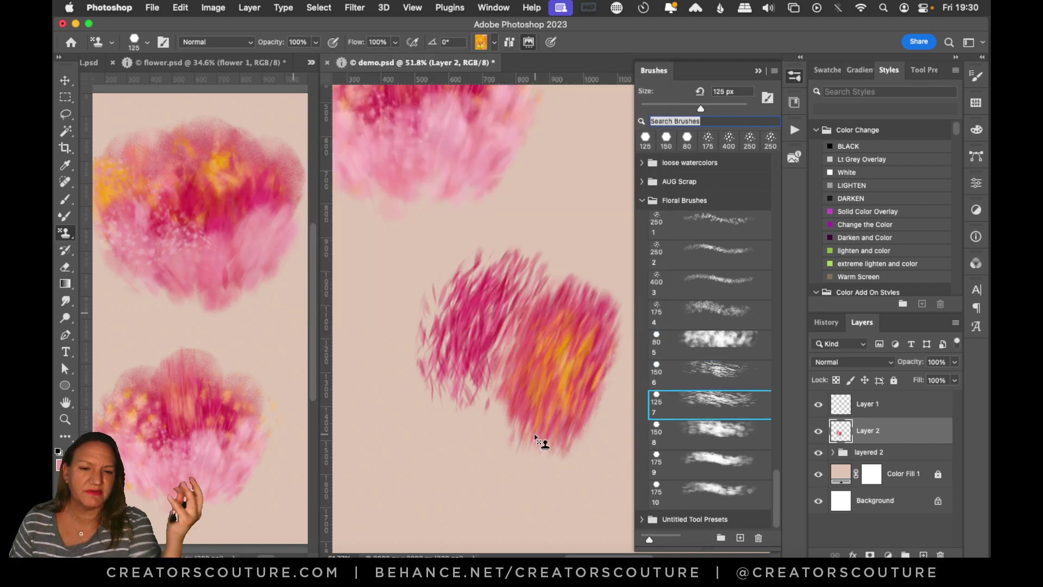
key("super+z")
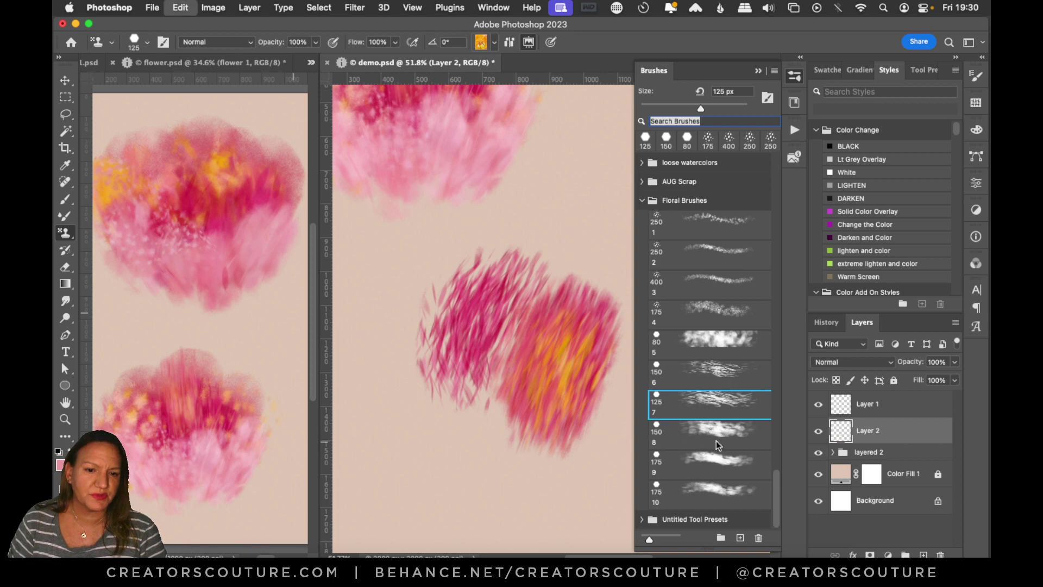
Step: Choose Floral Brush 8 at 150 px and paint a soft golden patch on the cleared Layer 2
left_click(717, 431)
mouse_move(467, 272)
left_mouse_down()
mouse_move(445, 356)
mouse_move(471, 376)
left_mouse_up()
key("super+z")
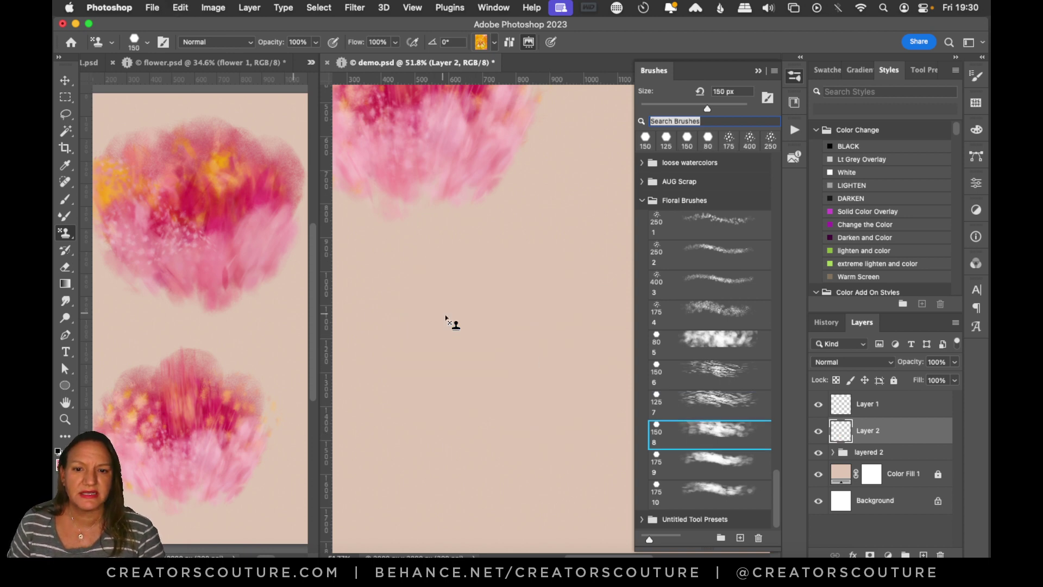
mouse_move(499, 298)
left_mouse_down()
mouse_move(464, 403)
mouse_move(489, 340)
mouse_move(483, 362)
left_mouse_up()
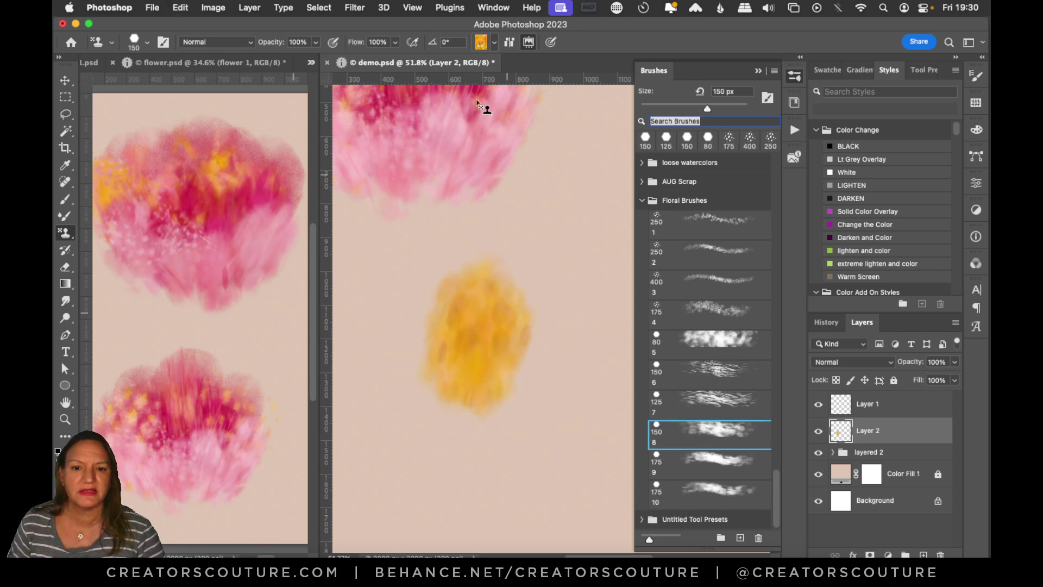
Step: Try the yellow and pink stamen pattern from Group 1 with brush 8 over the golden patch, then undo the painting
left_click(482, 44)
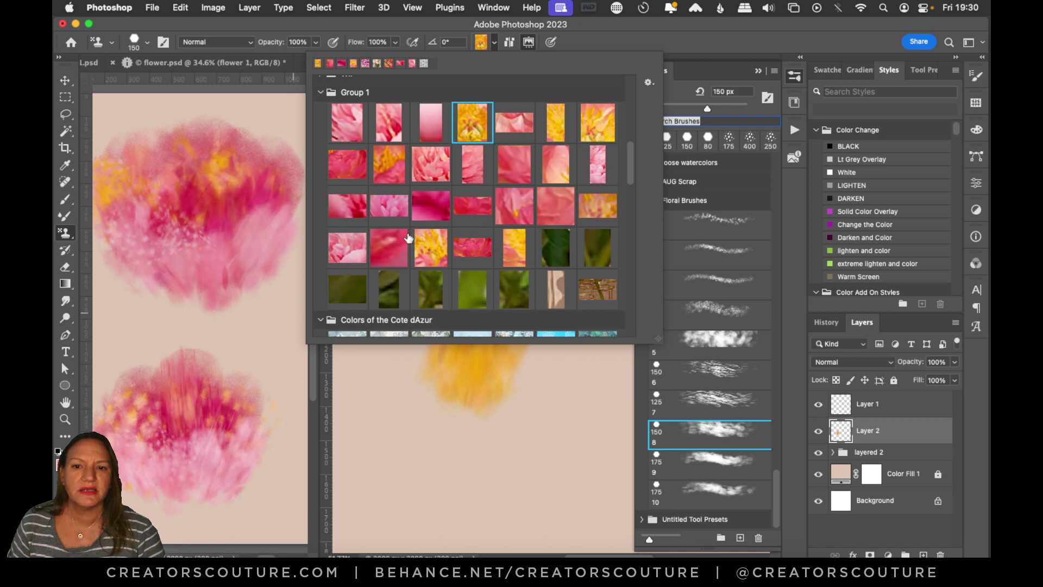
left_click(433, 254)
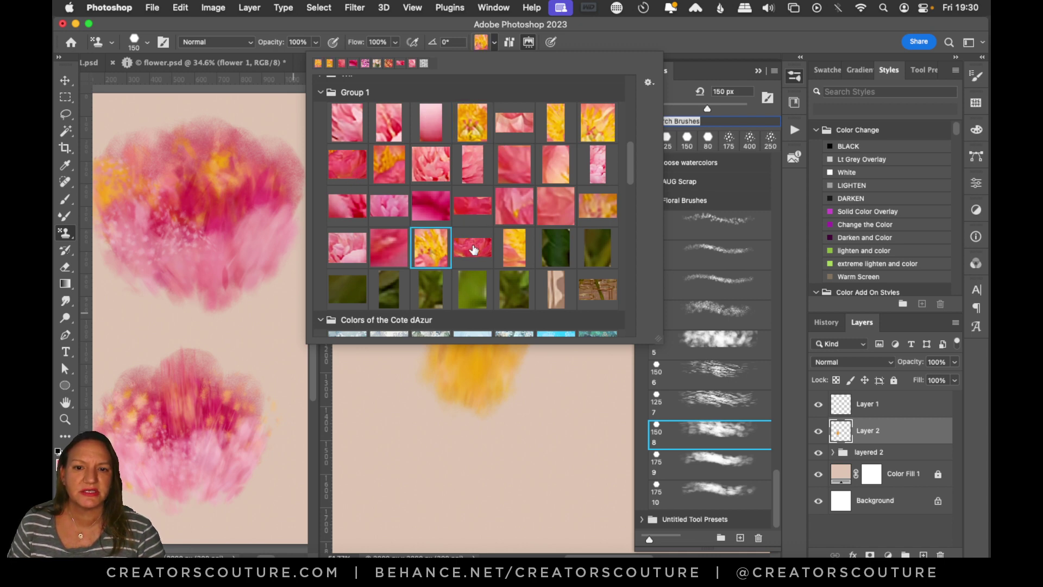
key("Return")
mouse_move(543, 261)
left_mouse_down()
mouse_move(494, 380)
mouse_move(457, 396)
left_mouse_up()
key("cmd+z")
Step: Choose the plain coral-red petal pattern in Group 1 and paint a soft, solid rounded patch with brush 8 below the flower
left_click(481, 42)
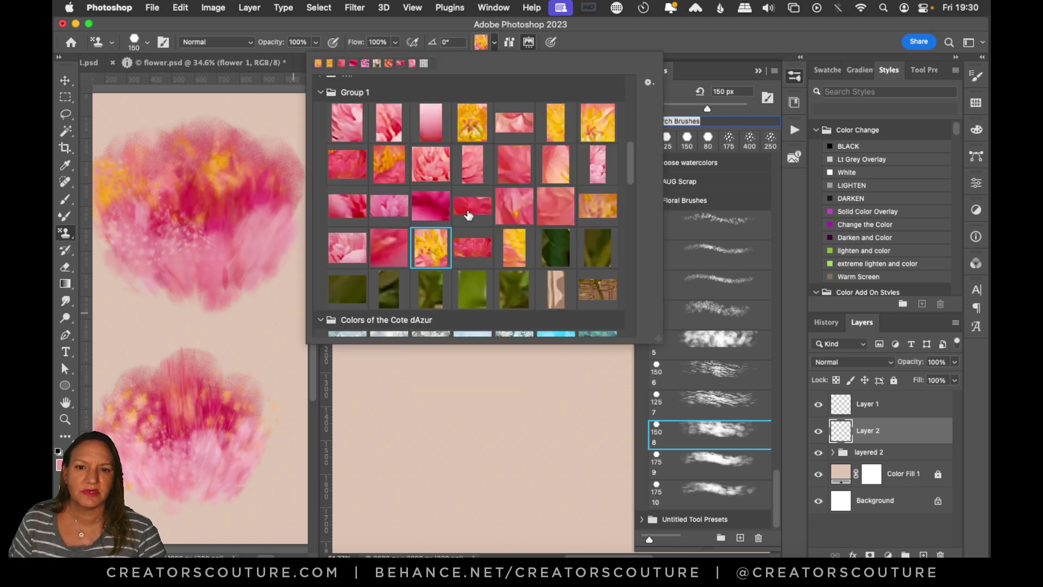
left_click(506, 166)
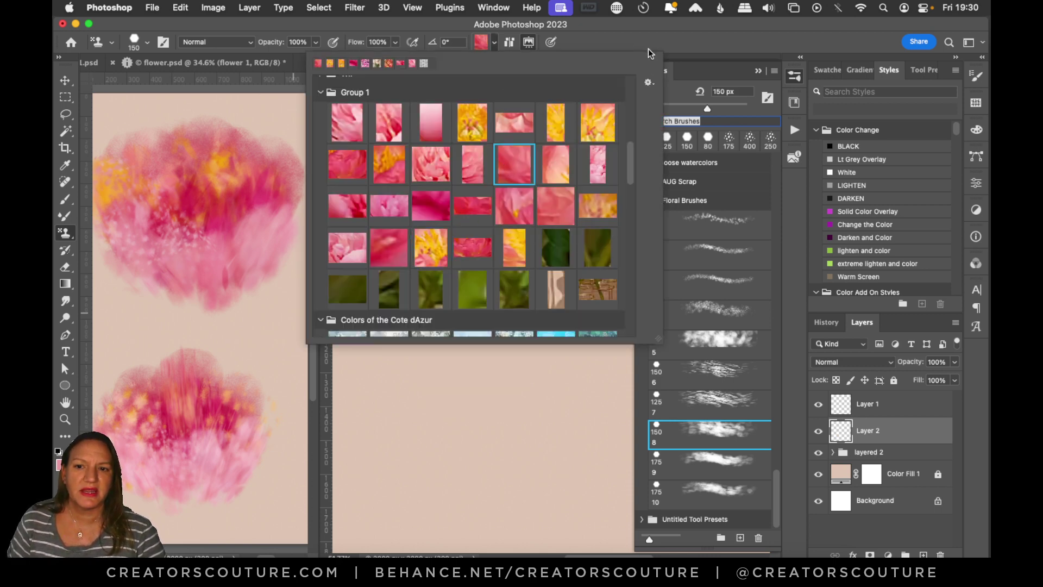
key("Return")
mouse_move(516, 278)
left_mouse_down()
mouse_move(479, 353)
mouse_move(493, 337)
mouse_move(473, 299)
mouse_move(452, 383)
mouse_move(517, 287)
mouse_move(480, 377)
mouse_move(531, 315)
mouse_move(498, 348)
left_mouse_up()
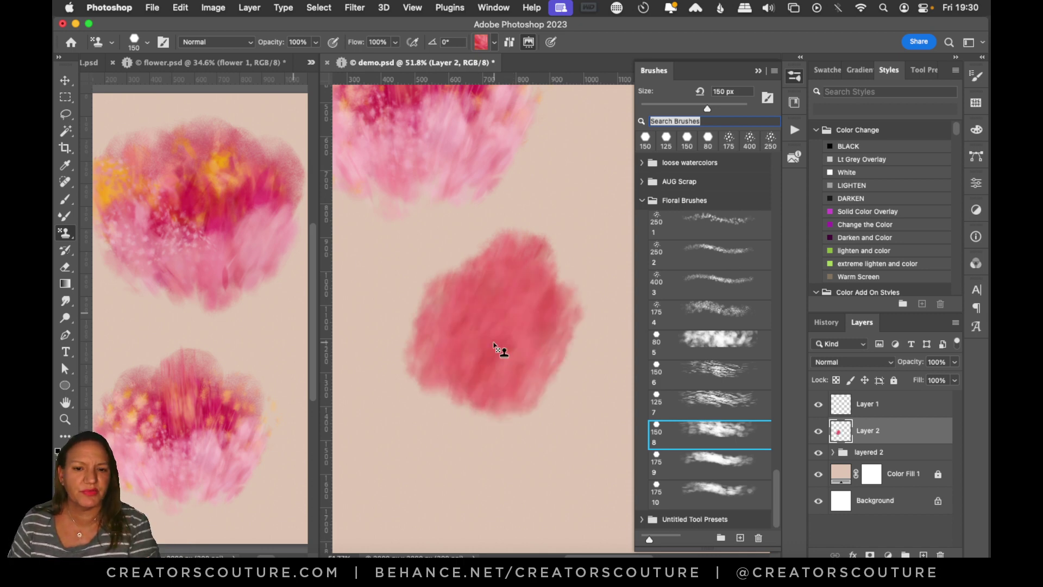
Step: Extend the coral-red patch sideways with brush 8, switch to the orange and pink petal pattern in Group 1, and undo the coral painting
mouse_move(371, 308)
left_mouse_down()
mouse_move(413, 291)
mouse_move(391, 392)
mouse_move(423, 382)
left_mouse_up()
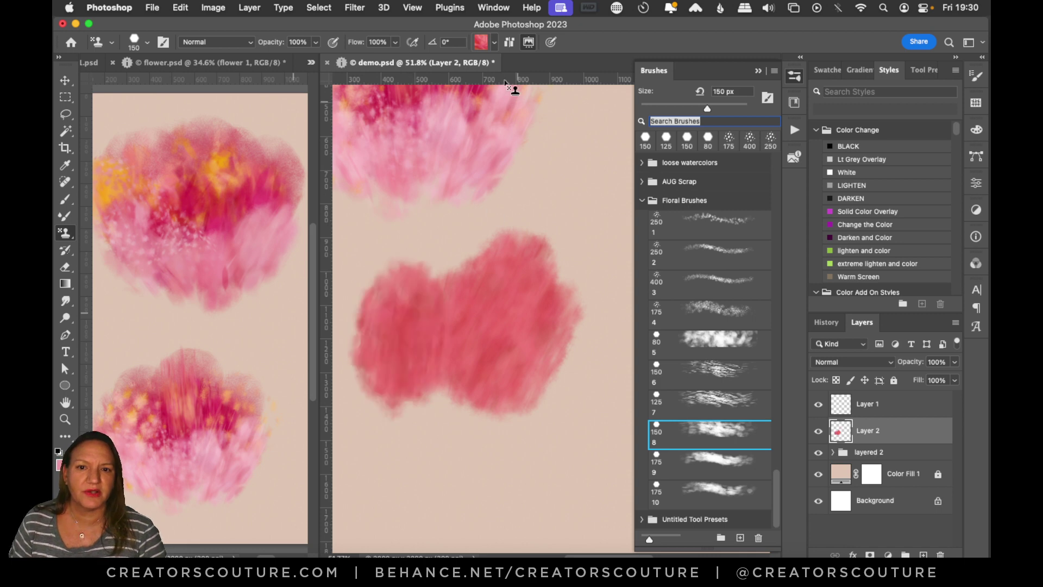
left_click(484, 46)
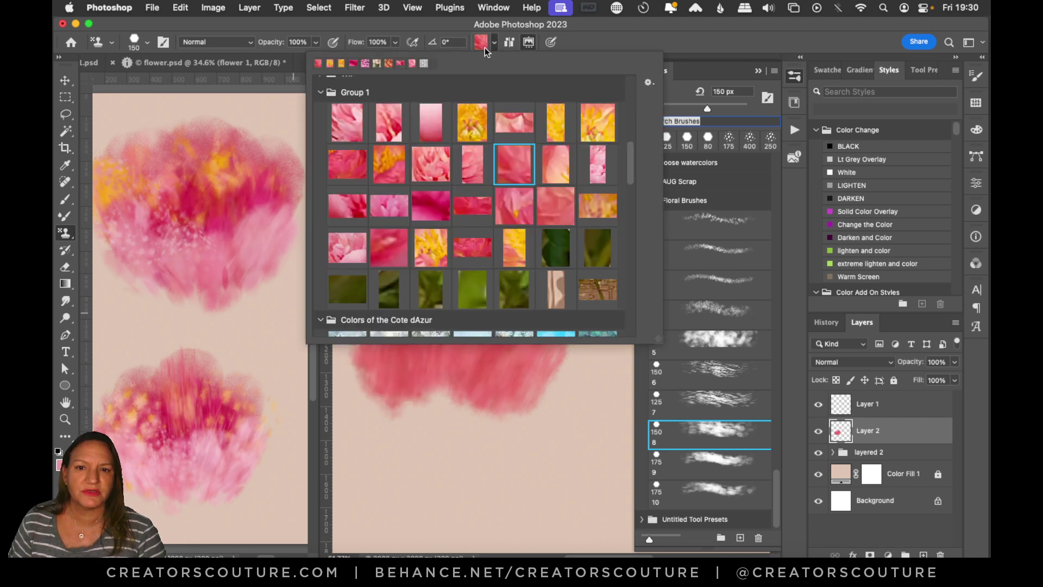
left_click(397, 177)
left_click(624, 41)
key("super+z")
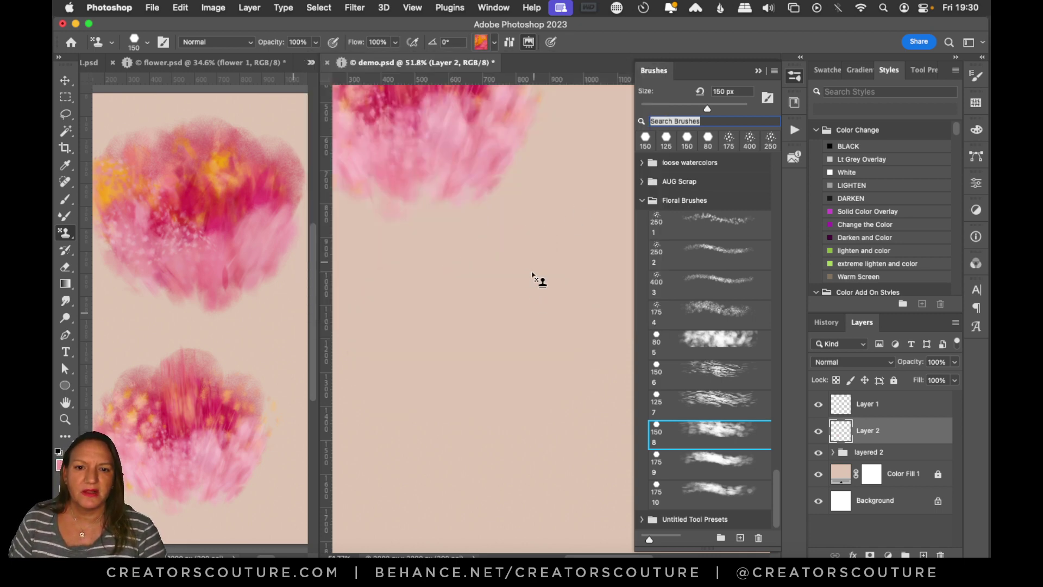
Step: Try the orange and pink petal pattern with brush 8 in a rounded patch and a horizontal band, then undo both
mouse_move(538, 278)
left_mouse_down()
mouse_move(490, 389)
mouse_move(496, 322)
mouse_move(474, 303)
mouse_move(484, 378)
mouse_move(533, 324)
mouse_move(496, 406)
mouse_move(514, 392)
mouse_move(545, 300)
mouse_move(500, 413)
mouse_move(470, 274)
mouse_move(482, 304)
mouse_move(463, 420)
mouse_move(386, 414)
left_mouse_up()
mouse_move(406, 476)
left_mouse_down()
mouse_move(504, 486)
mouse_move(405, 475)
mouse_move(558, 486)
mouse_move(490, 487)
mouse_move(584, 471)
left_mouse_up()
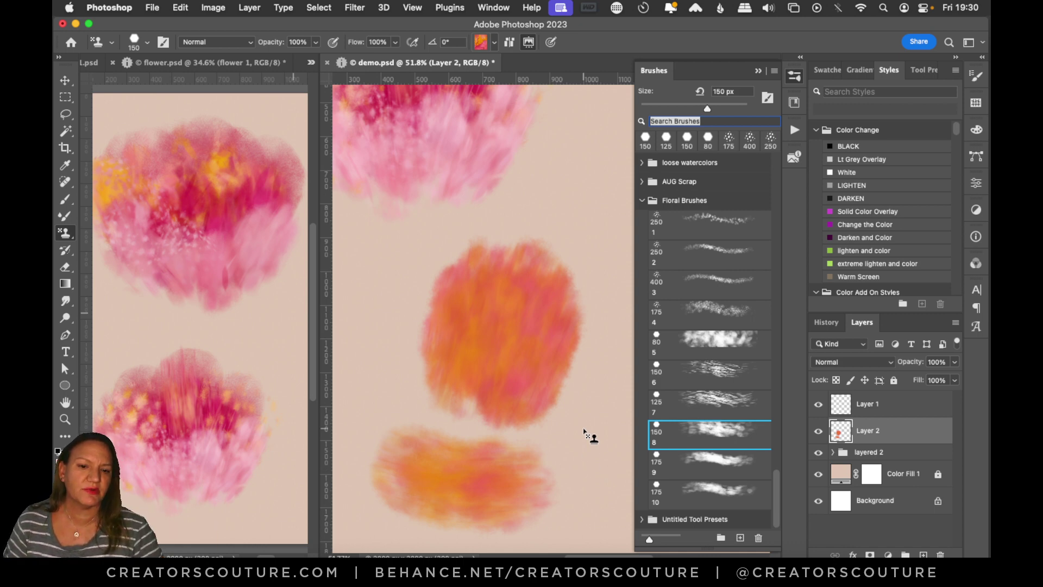
key("super+z")
key("super+z")
Step: Test Floral Brush 9 at 175 px: undo a diagonal trial stroke and paint a soft horizontal patch of the orange and pink pattern
left_click(708, 459)
left_click_drag(561, 282, 505, 392)
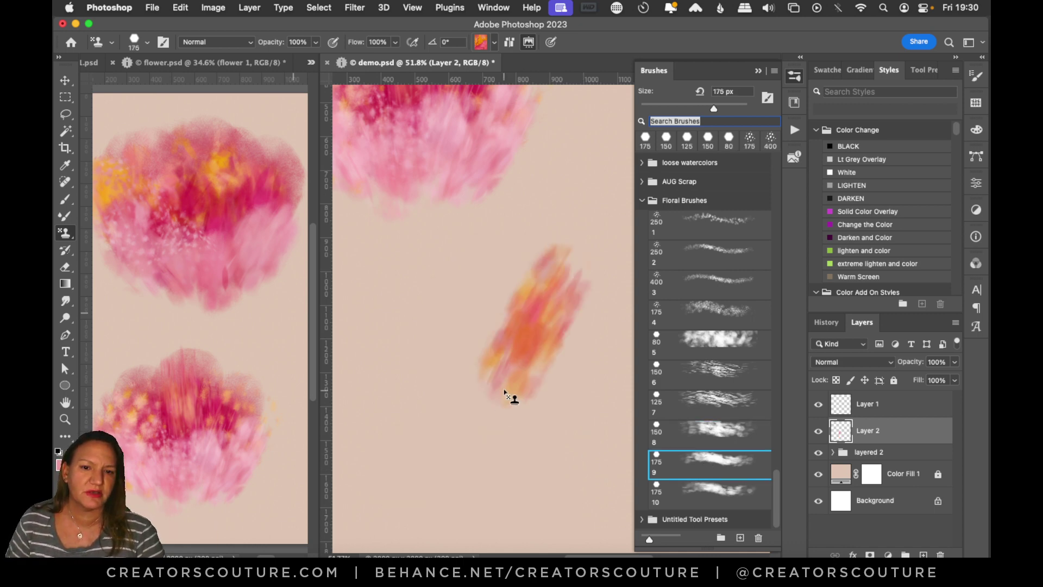
key("super+z")
mouse_move(449, 368)
left_mouse_down()
mouse_move(571, 321)
mouse_move(454, 351)
mouse_move(512, 331)
mouse_move(516, 356)
mouse_move(450, 374)
mouse_move(563, 363)
mouse_move(453, 387)
mouse_move(535, 368)
mouse_move(609, 394)
left_mouse_up()
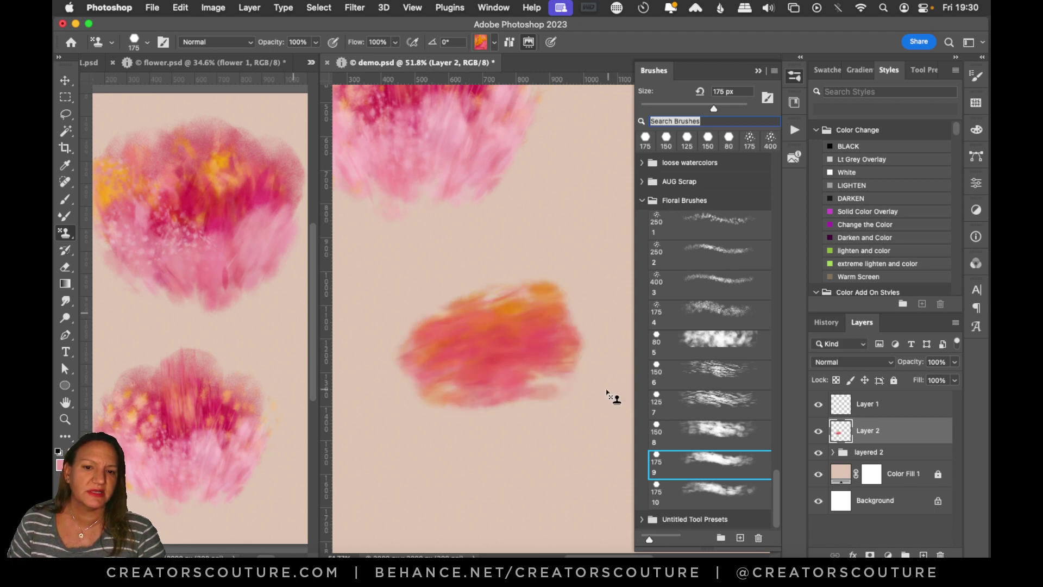
Step: Test Floral Brush 10 at 175 px with a horizontal band below the patch, then clear the test painting from Layer 2
left_click(698, 490)
mouse_move(438, 489)
left_mouse_down()
mouse_move(521, 498)
mouse_move(592, 477)
mouse_move(422, 484)
mouse_move(605, 449)
mouse_move(450, 494)
mouse_move(570, 489)
left_mouse_up()
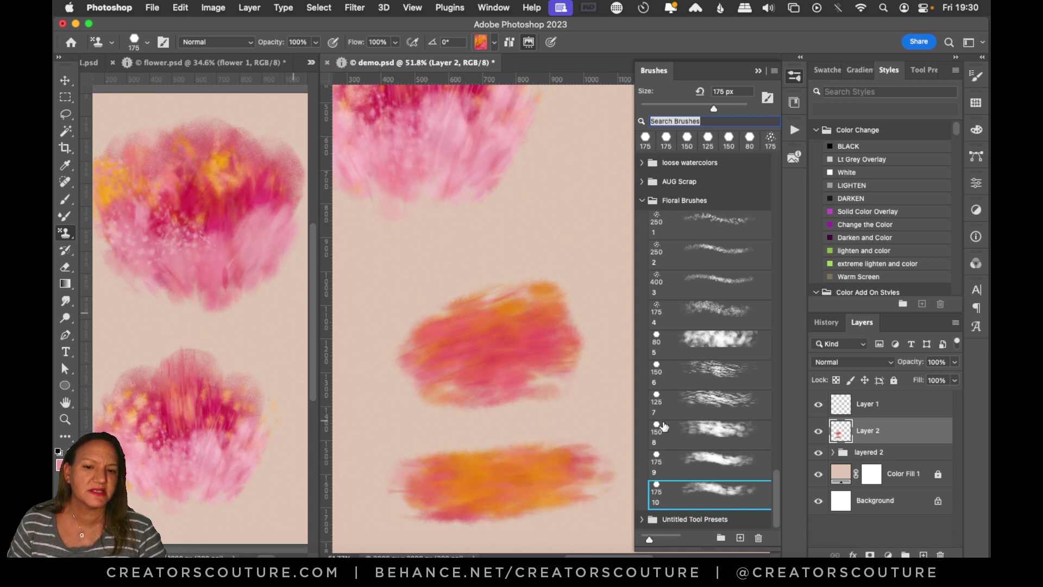
left_click(717, 433)
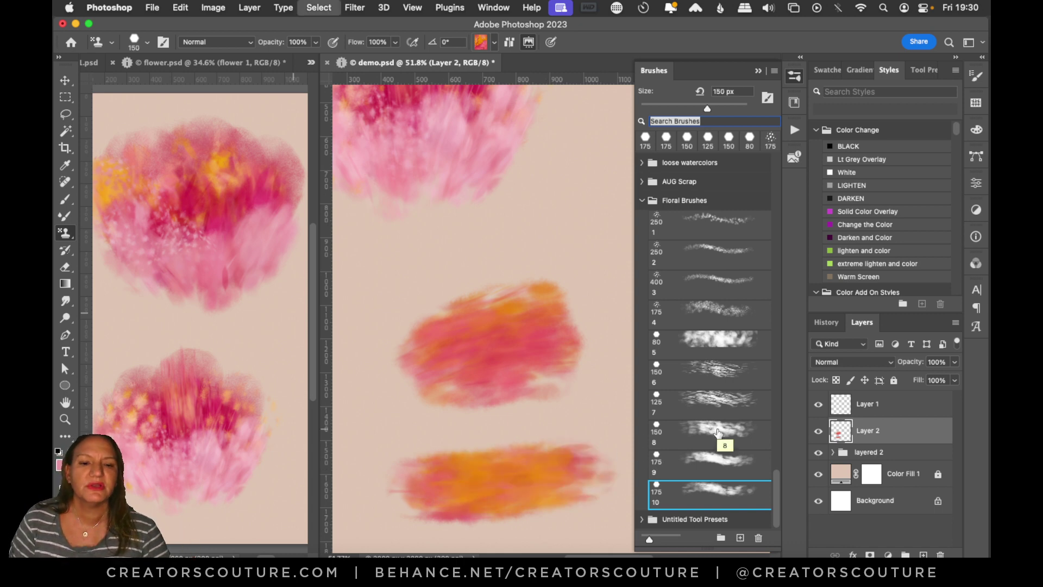
key("Delete")
key("bracketright")
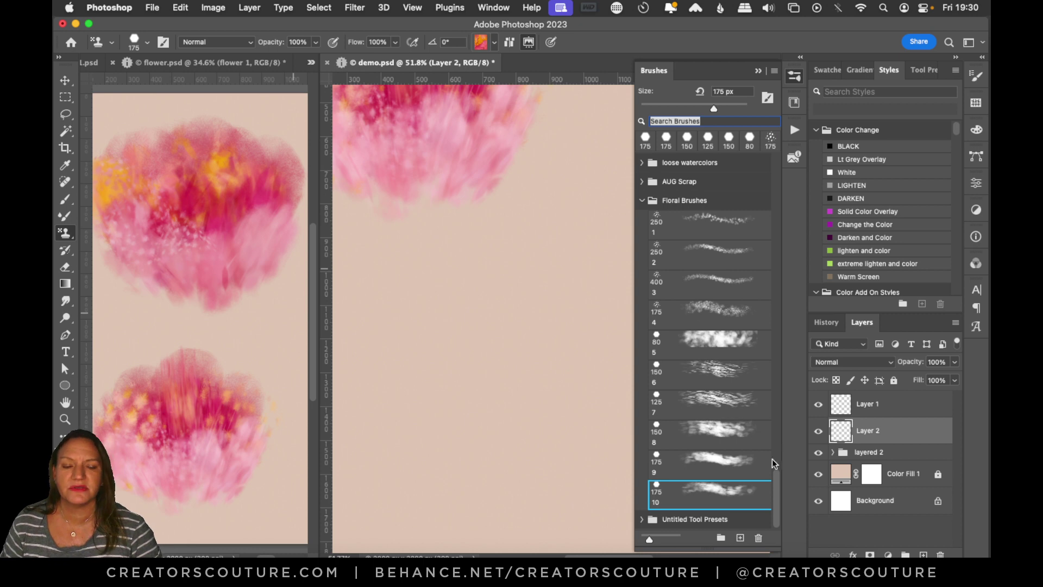
Step: Choose brush 2 at 180 px from the PS Whisper Thin set for the Pattern Stamp tool
left_click(794, 76)
mouse_move(777, 334)
left_mouse_down()
mouse_move(774, 297)
mouse_move(773, 317)
mouse_move(776, 309)
left_mouse_up()
left_click(66, 419)
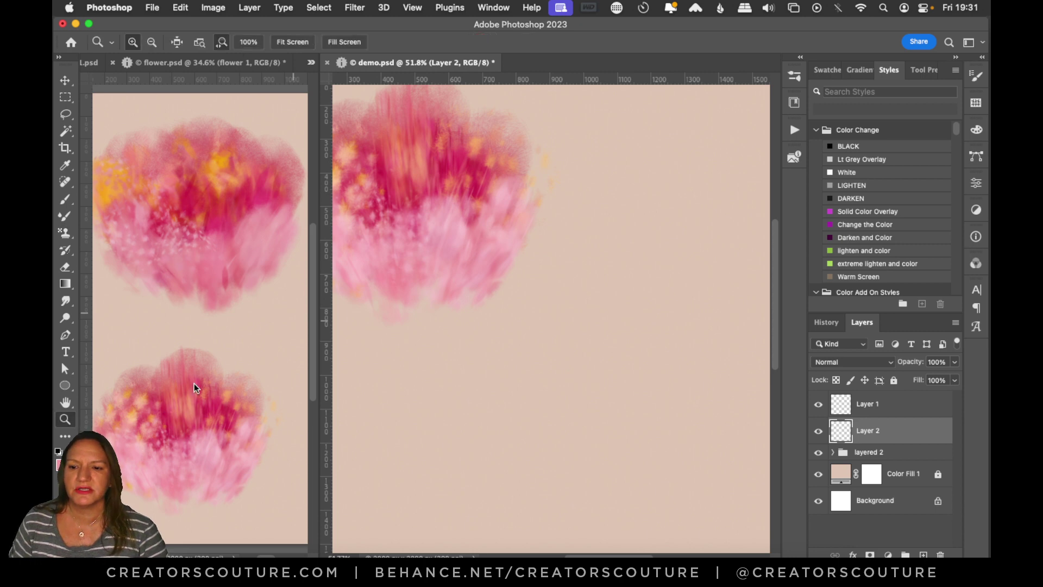
left_click(585, 381, "alt")
left_click(586, 381)
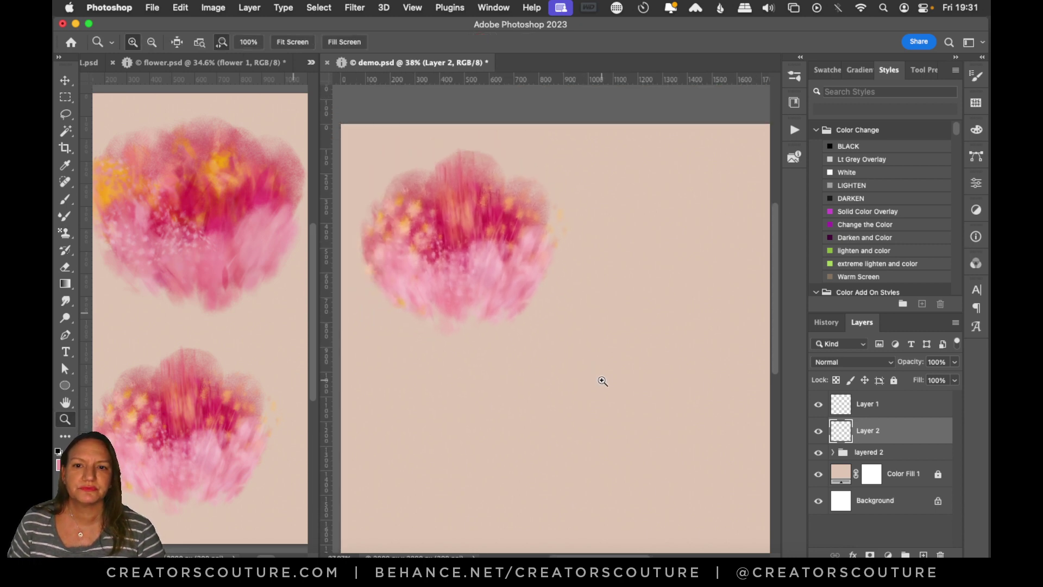
left_click(618, 375, "alt")
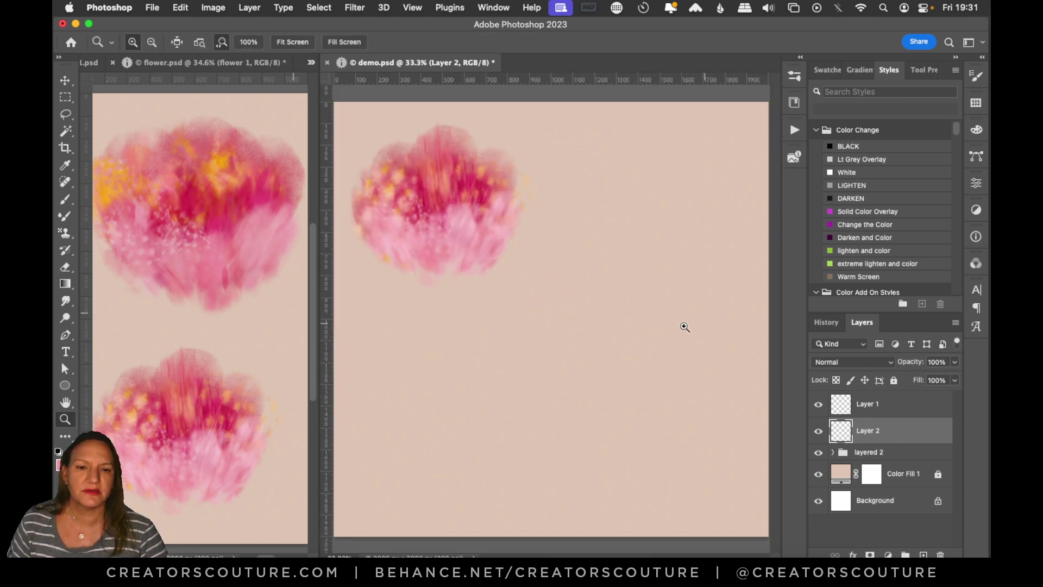
left_click(656, 354)
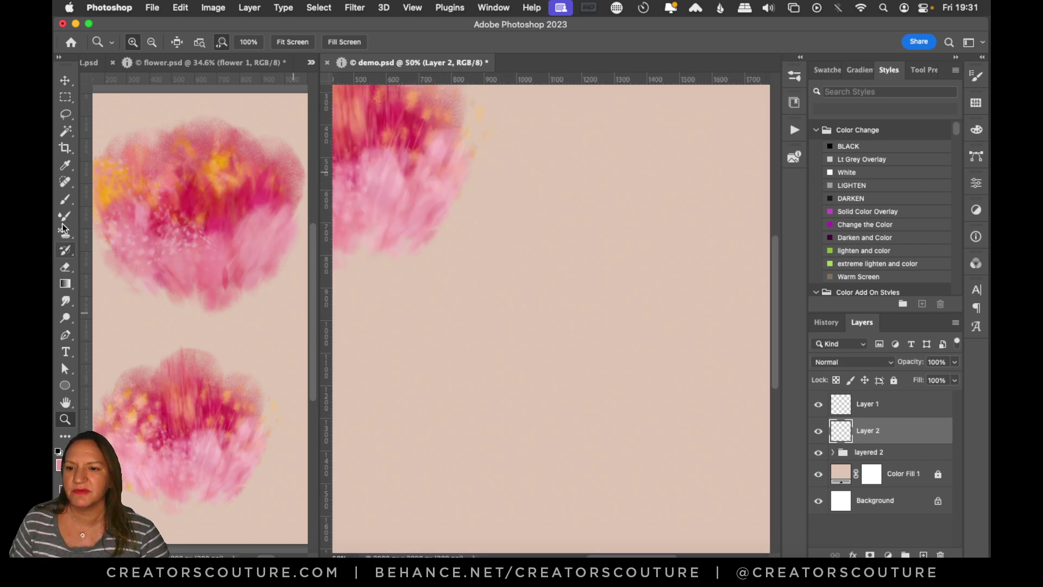
key("s")
left_click(794, 102)
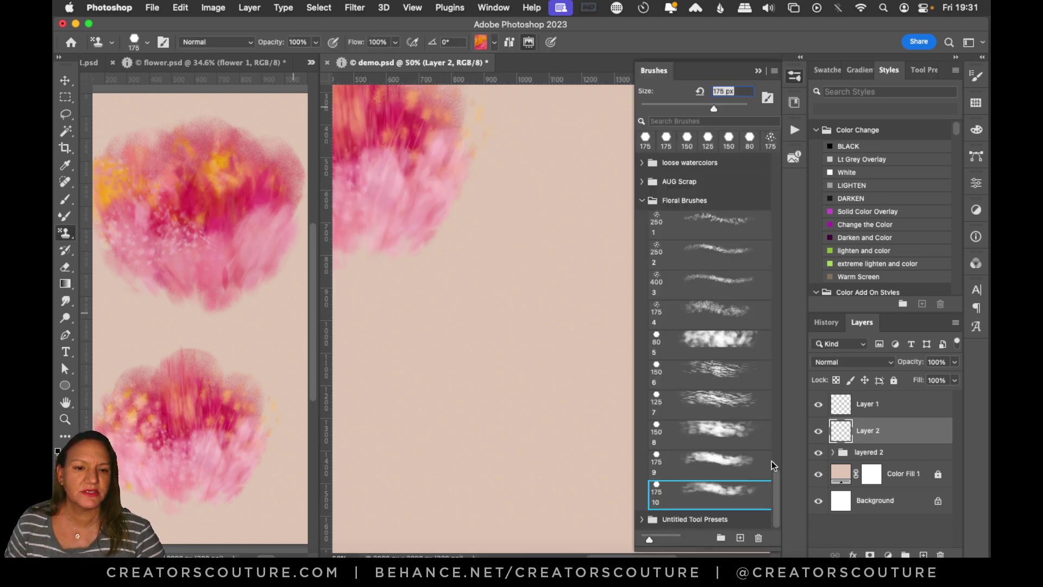
mouse_move(776, 484)
left_mouse_down()
mouse_move(773, 223)
mouse_move(774, 235)
left_mouse_up()
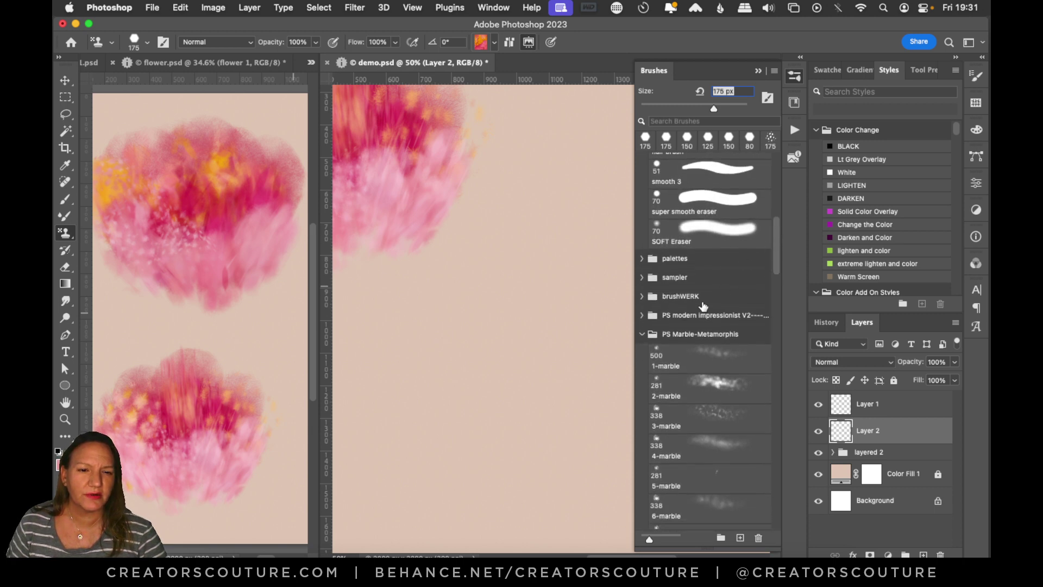
left_click(641, 334)
left_click(641, 354)
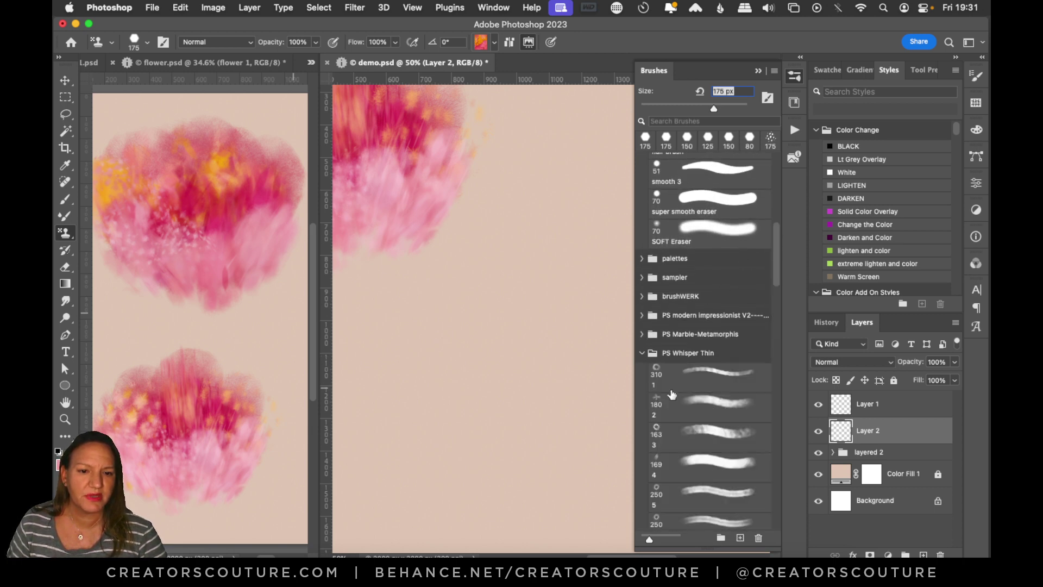
left_click(694, 406)
left_click(494, 42)
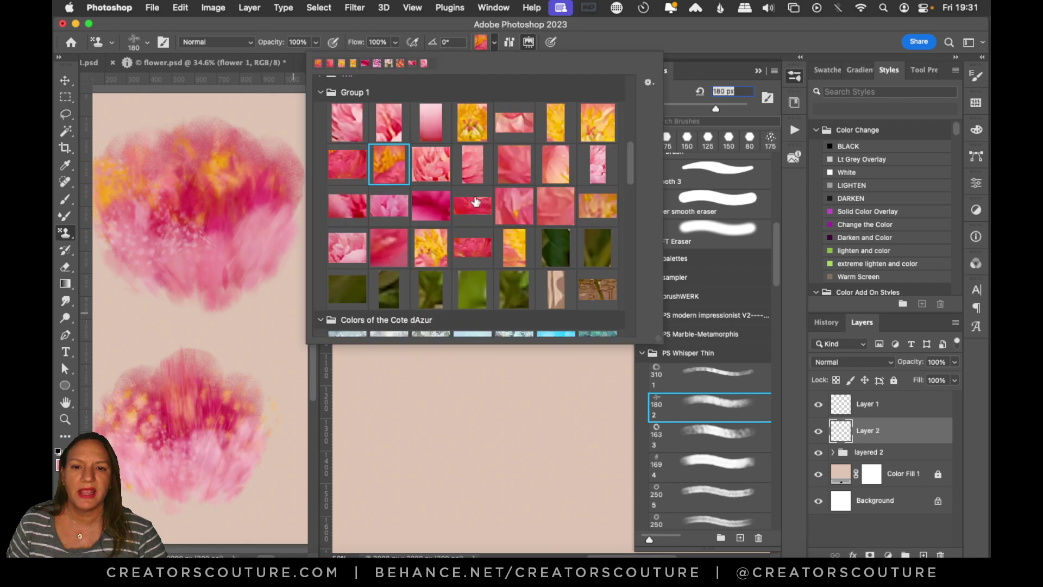
left_click(485, 408)
key("super+z")
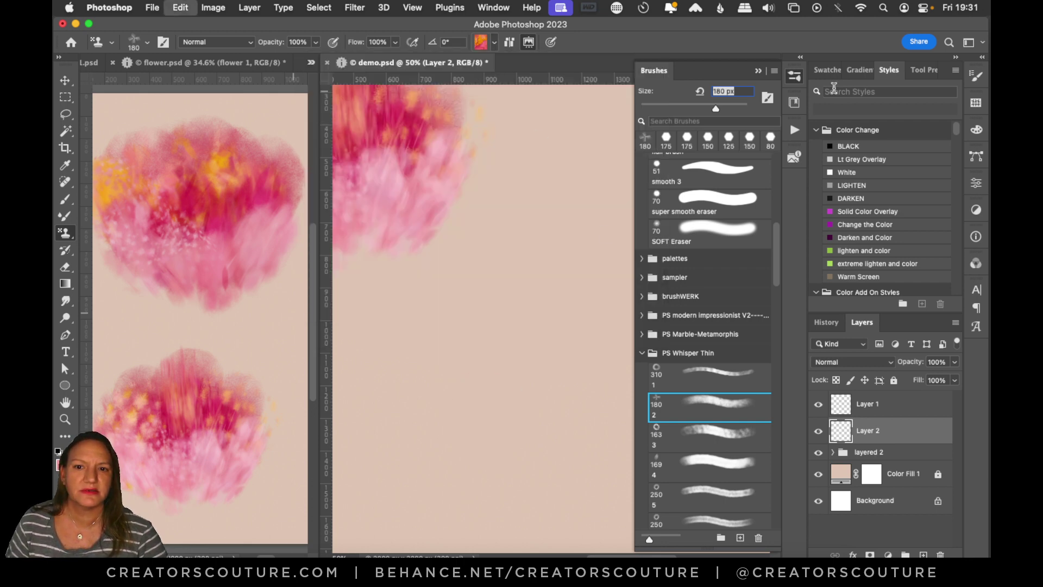
left_click(794, 77)
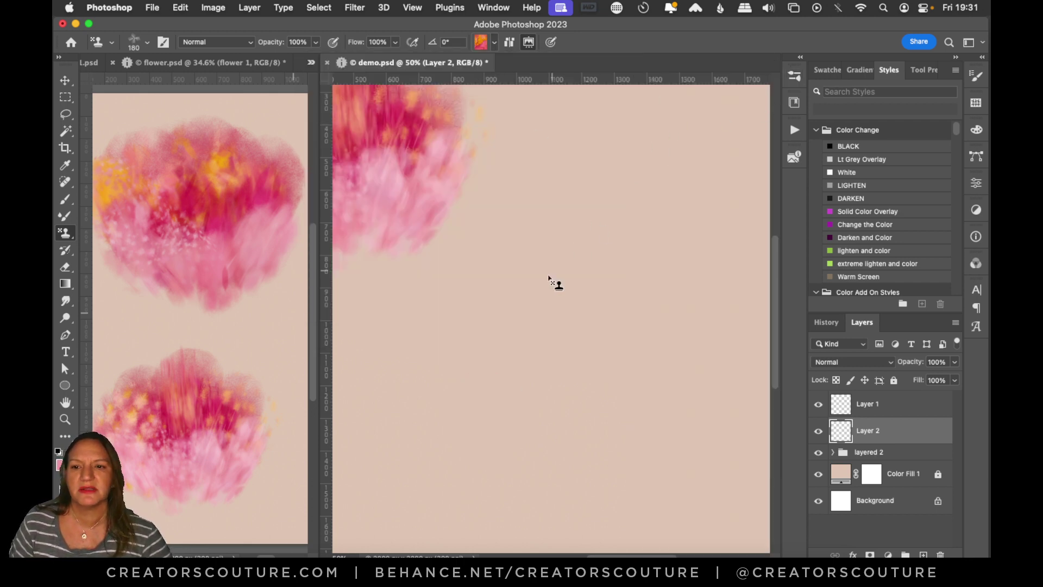
left_click(569, 353)
key("super+z")
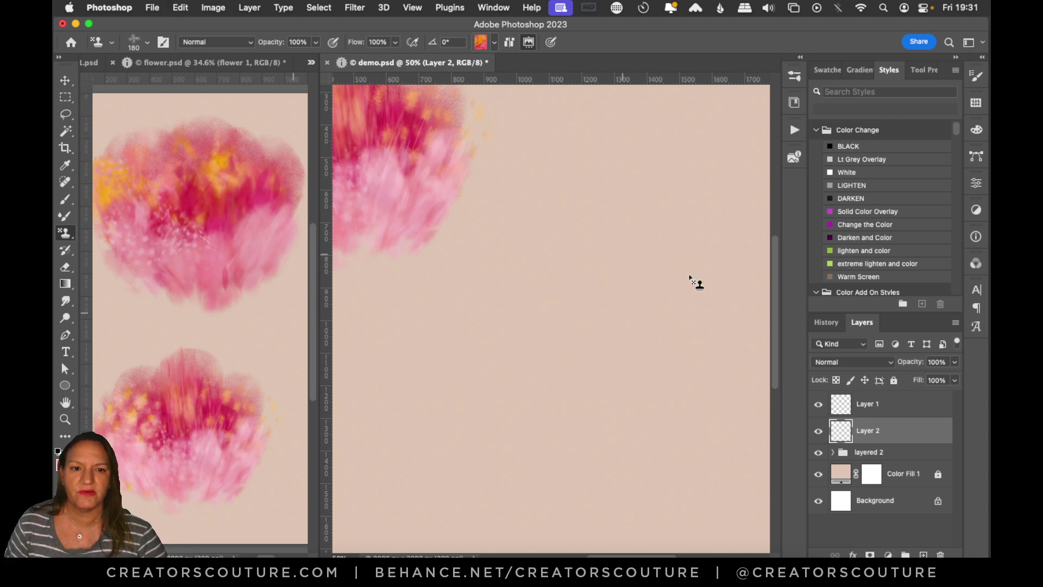
Step: Paint a soft, scalloped cloud-shaped patch of the orange and pink pattern on Layer 2 with Whisper Thin brush 2, below the flower
mouse_move(773, 281)
left_mouse_down()
mouse_move(778, 256)
mouse_move(766, 295)
left_mouse_up()
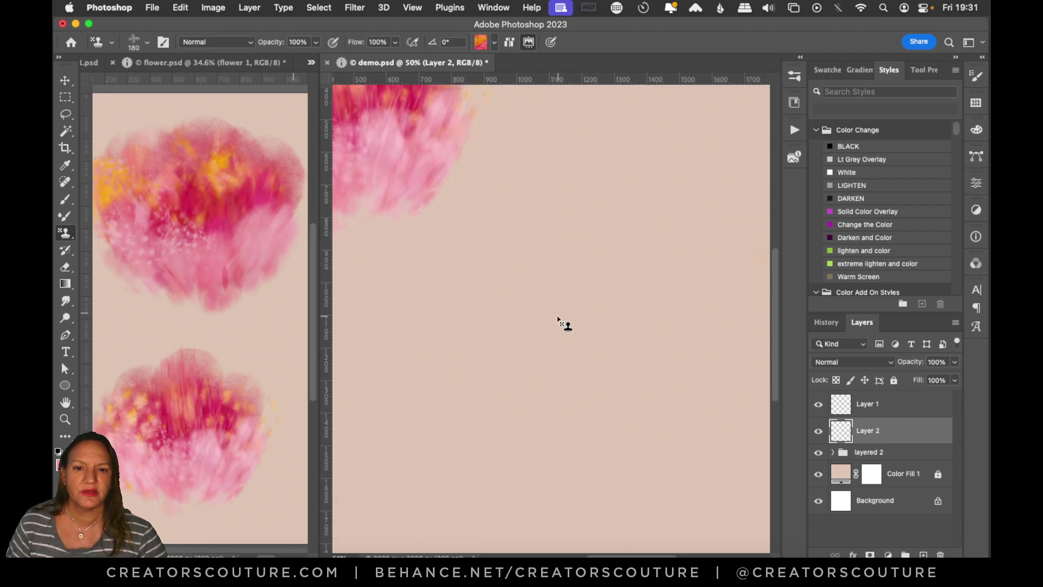
mouse_move(550, 301)
left_mouse_down()
mouse_move(552, 291)
mouse_move(549, 333)
mouse_move(496, 299)
mouse_move(512, 342)
mouse_move(457, 341)
mouse_move(452, 329)
left_mouse_up()
key("super+z")
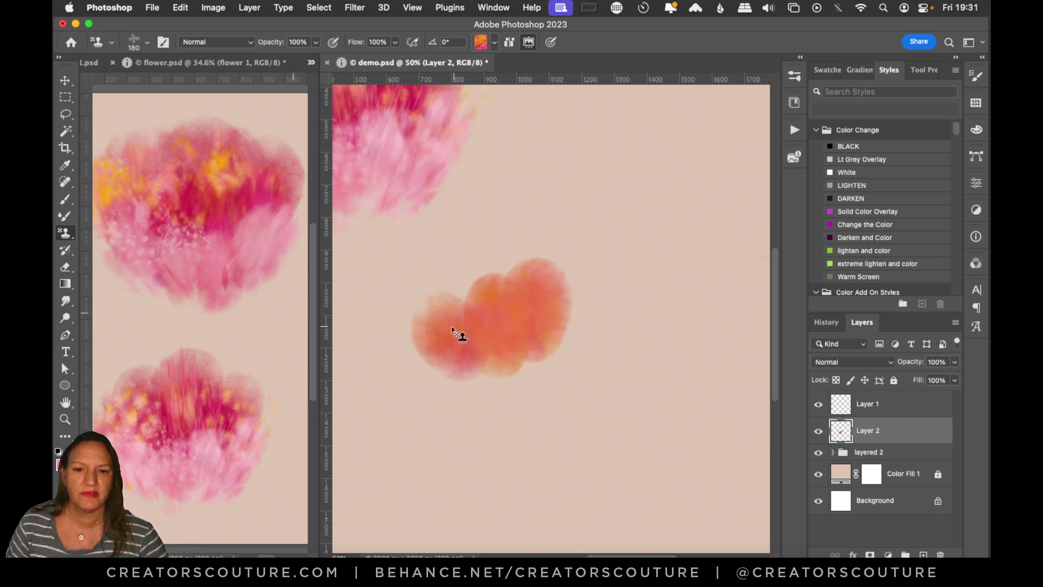
mouse_move(580, 325)
left_mouse_down()
mouse_move(596, 343)
mouse_move(605, 333)
mouse_move(584, 363)
mouse_move(602, 361)
left_mouse_up()
key("super+z")
mouse_move(489, 302)
left_mouse_down()
mouse_move(476, 331)
mouse_move(460, 321)
mouse_move(472, 344)
mouse_move(464, 316)
mouse_move(494, 352)
mouse_move(519, 346)
mouse_move(514, 330)
mouse_move(527, 326)
mouse_move(526, 363)
mouse_move(453, 336)
mouse_move(479, 365)
mouse_move(528, 367)
mouse_move(537, 327)
mouse_move(515, 368)
left_mouse_up()
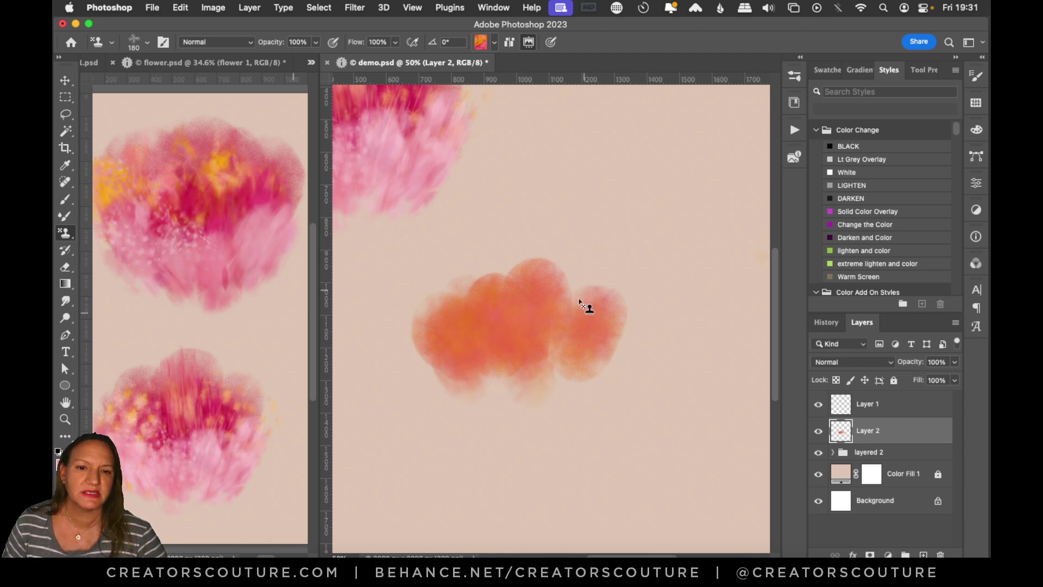
Step: Examine the soft edges and texture of the orange patch up close and at normal size
key("z")
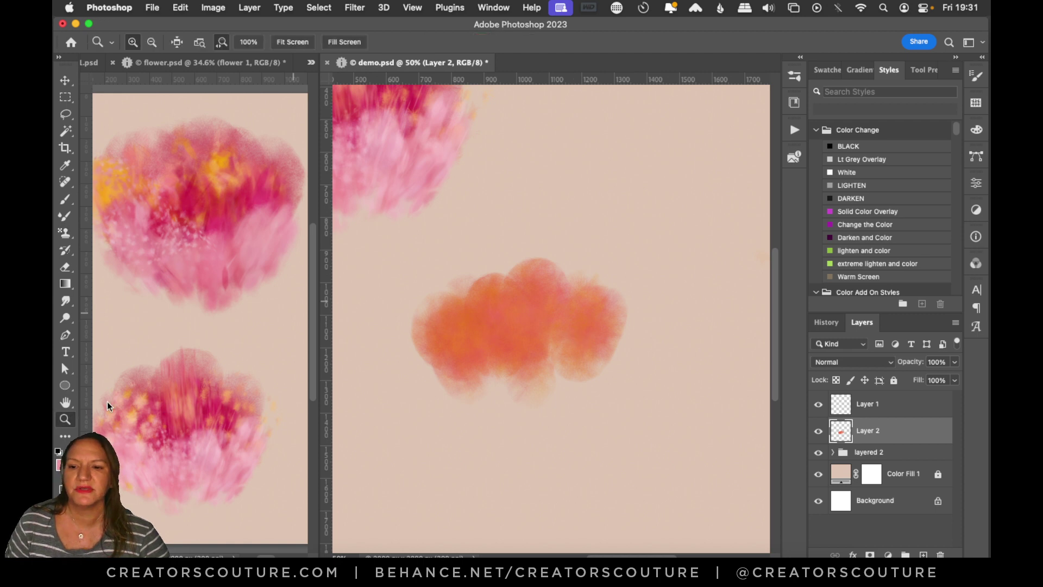
left_click_drag(549, 305, 633, 197)
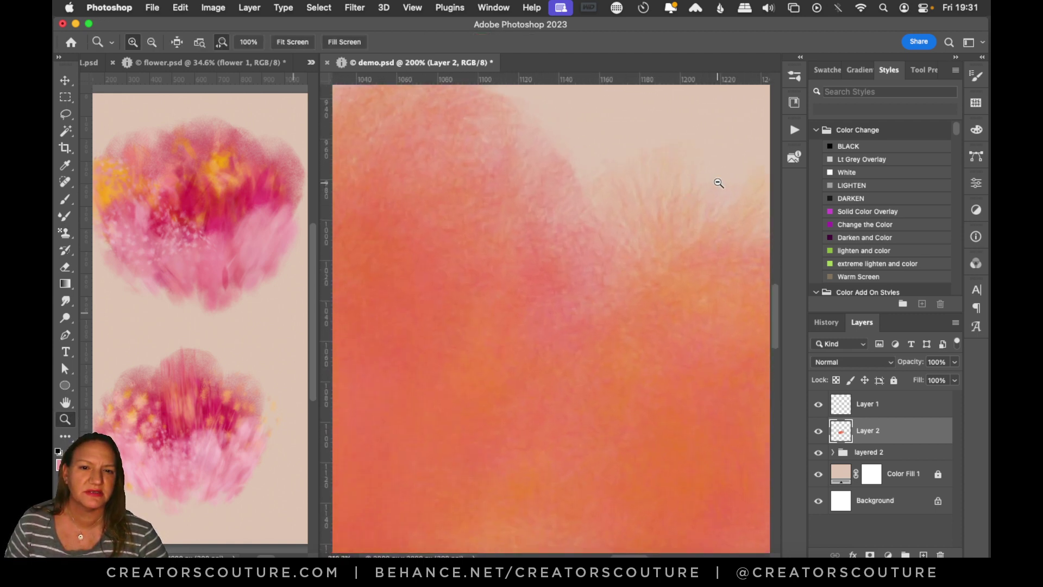
left_click(647, 244, "alt")
left_click(654, 245, "alt")
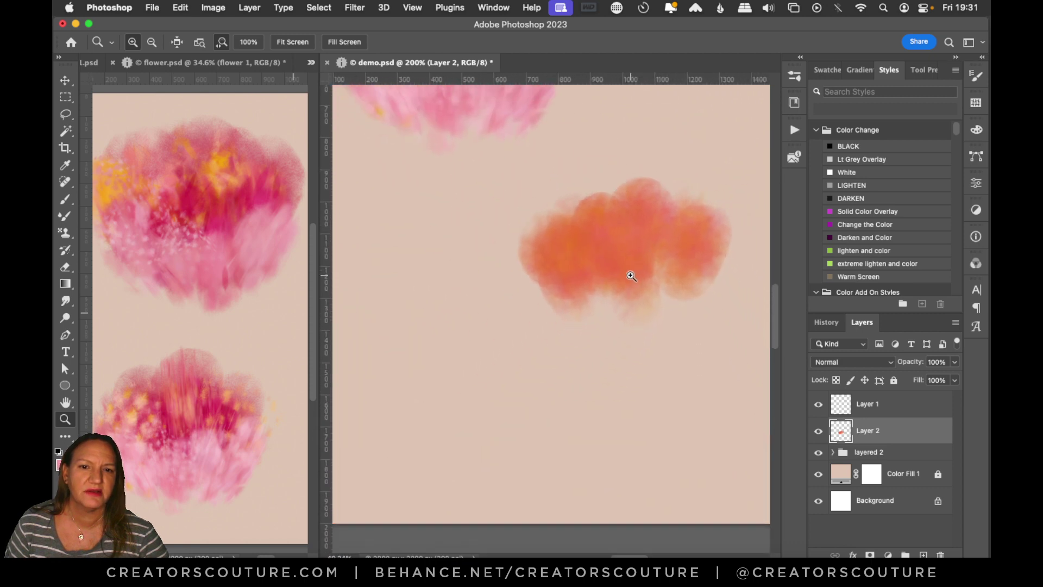
left_click(666, 239, "alt")
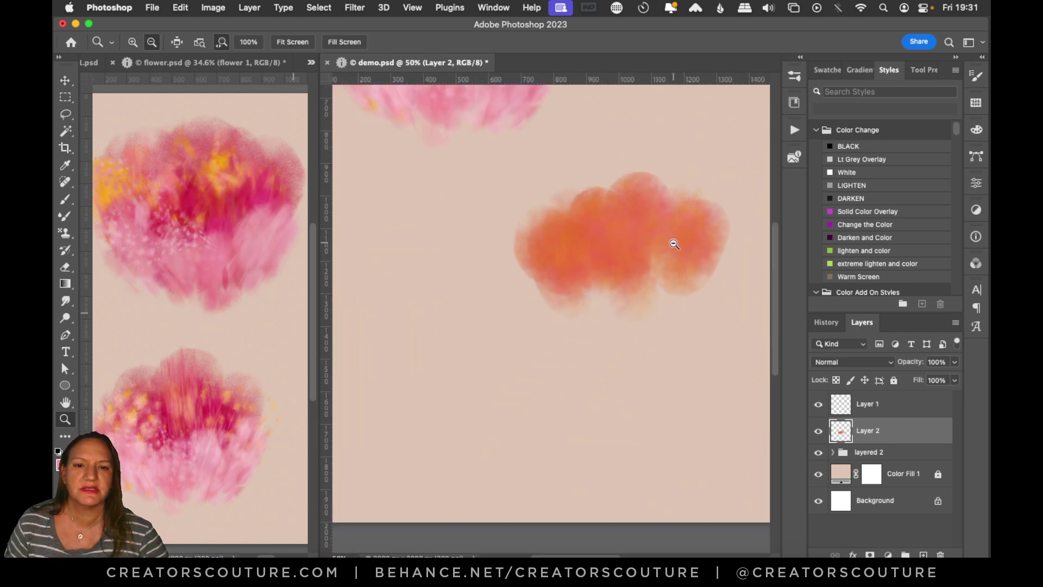
scroll(551, 304, "left", 3)
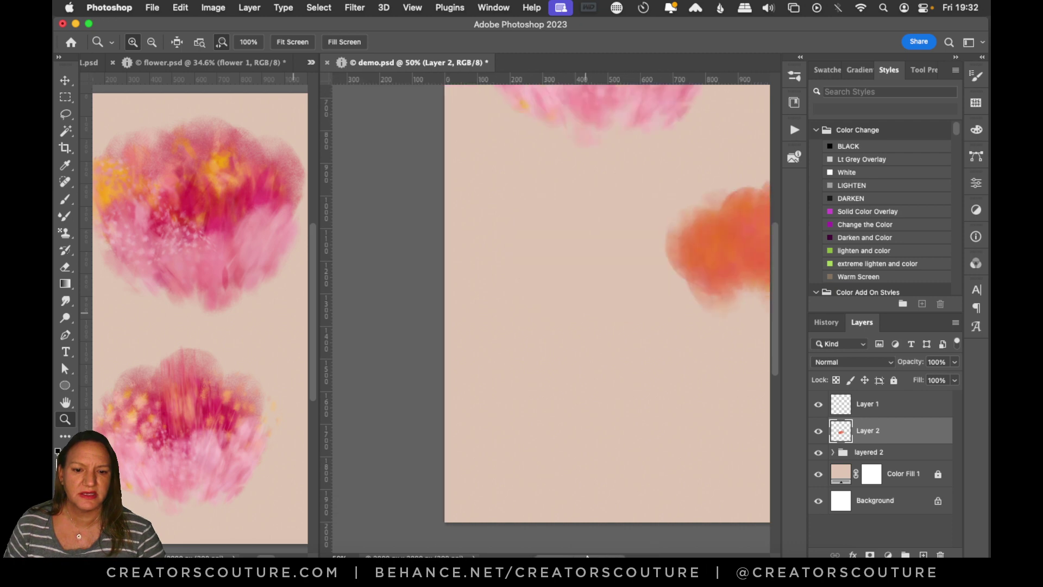
scroll(551, 304, "right", 5)
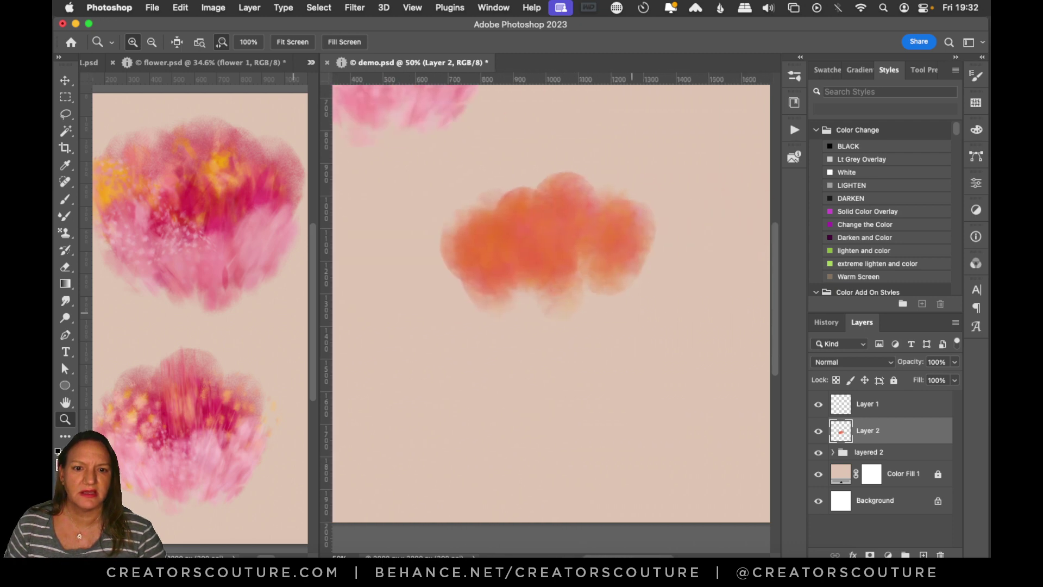
left_click(587, 295)
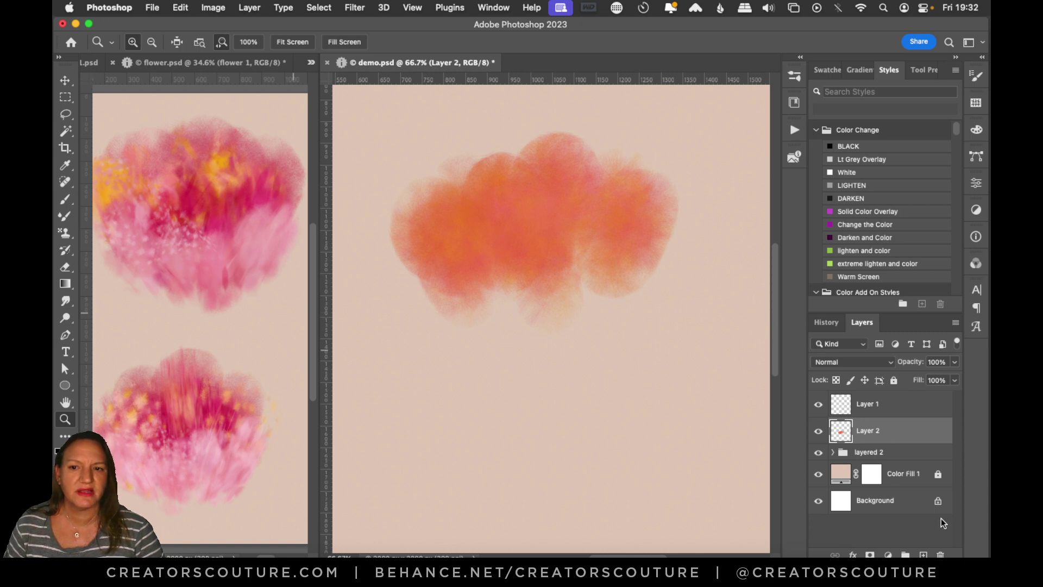
Step: Add a new layer above Layer 2 and expand the layered 2 group to review its brush-numbered layers
left_click(923, 554)
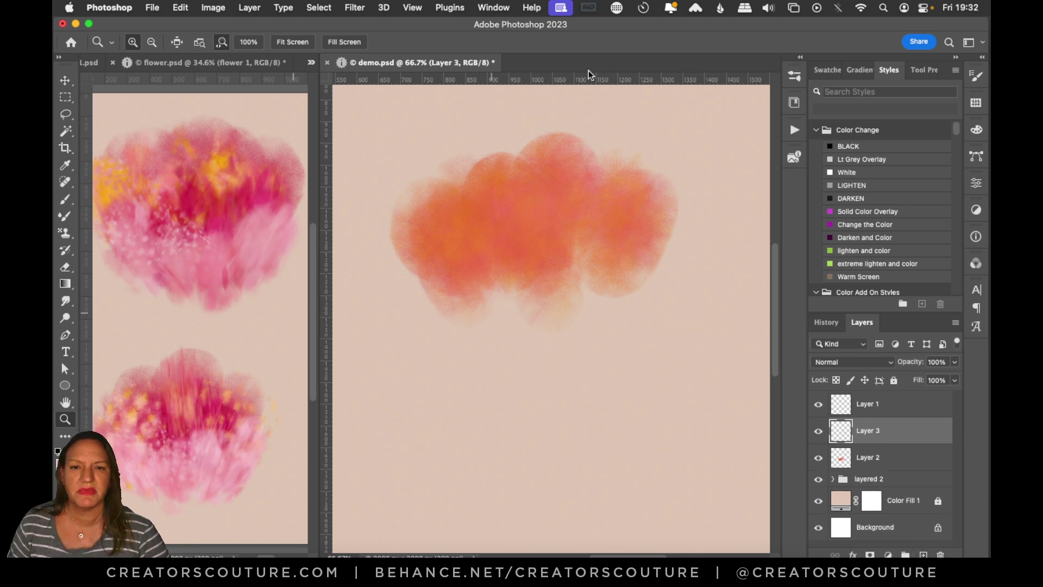
left_click(833, 479)
scroll(945, 489, "down", 5)
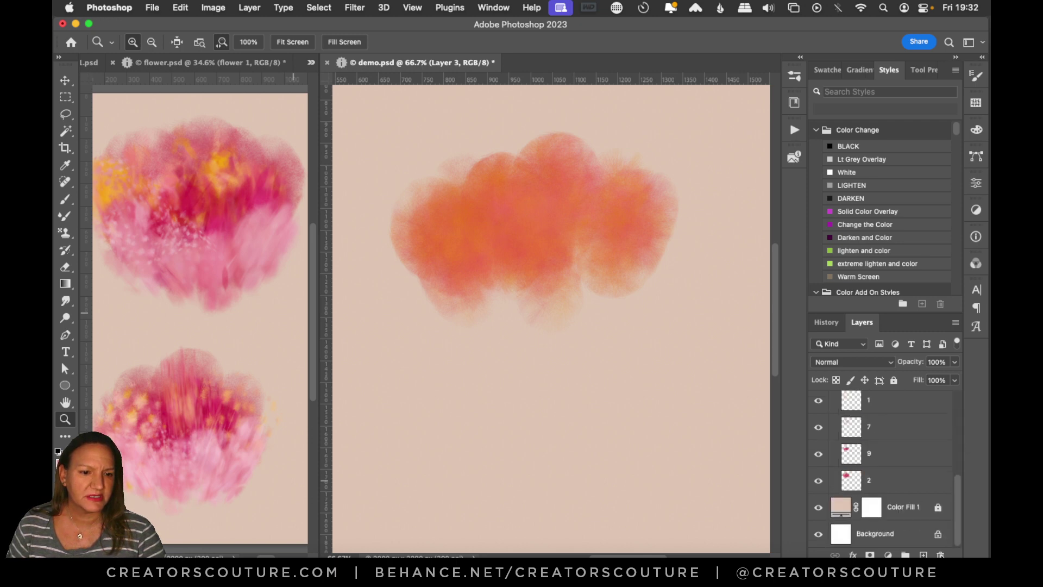
Step: Choose Floral Brush 9 at 175 px for the Pattern Stamp tool
left_click(797, 76)
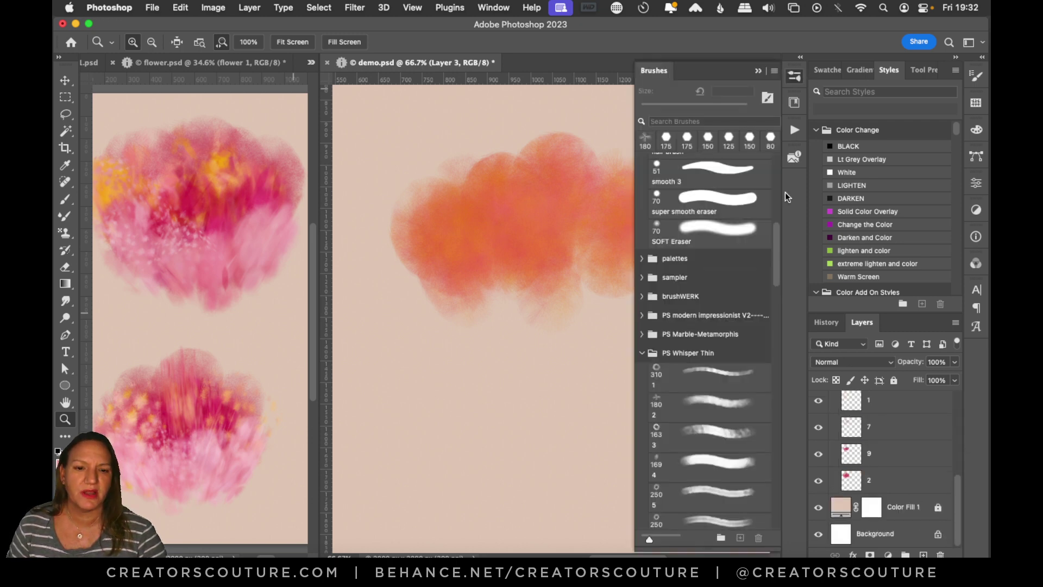
left_click(62, 233)
scroll(772, 270, "down", 15)
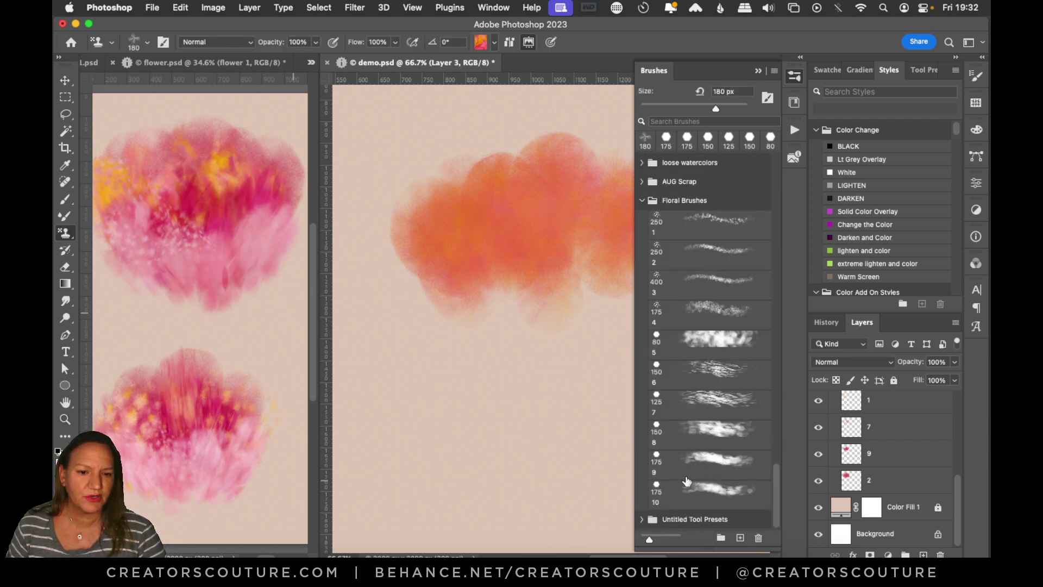
left_click(689, 469)
left_click(794, 77)
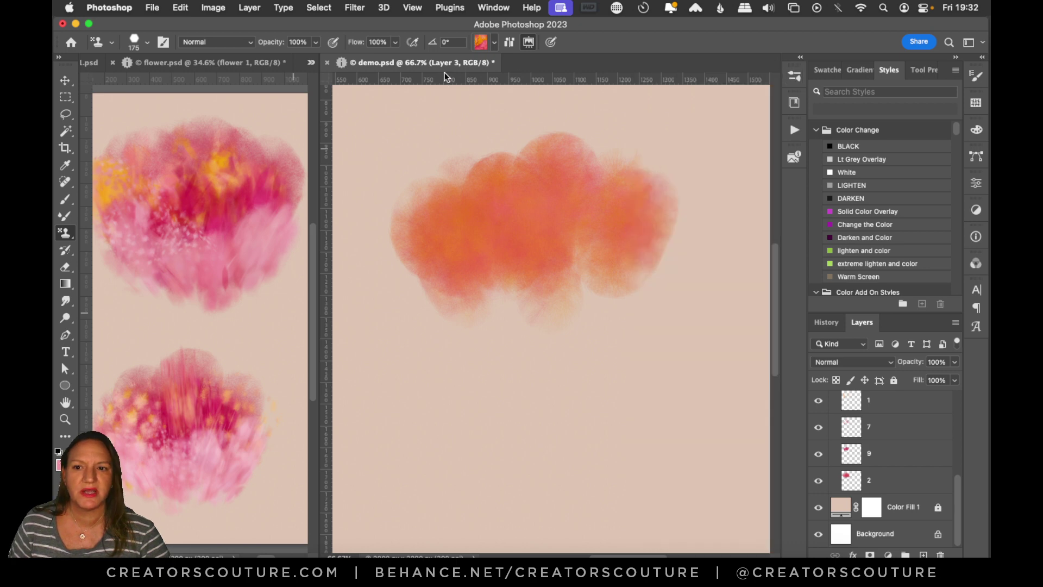
Step: Paint the centre and lower petals of the orange flower on Layer 3 with the deep magenta pattern, using Floral Brush 9
left_click(480, 42)
left_click(432, 206)
left_click(608, 46)
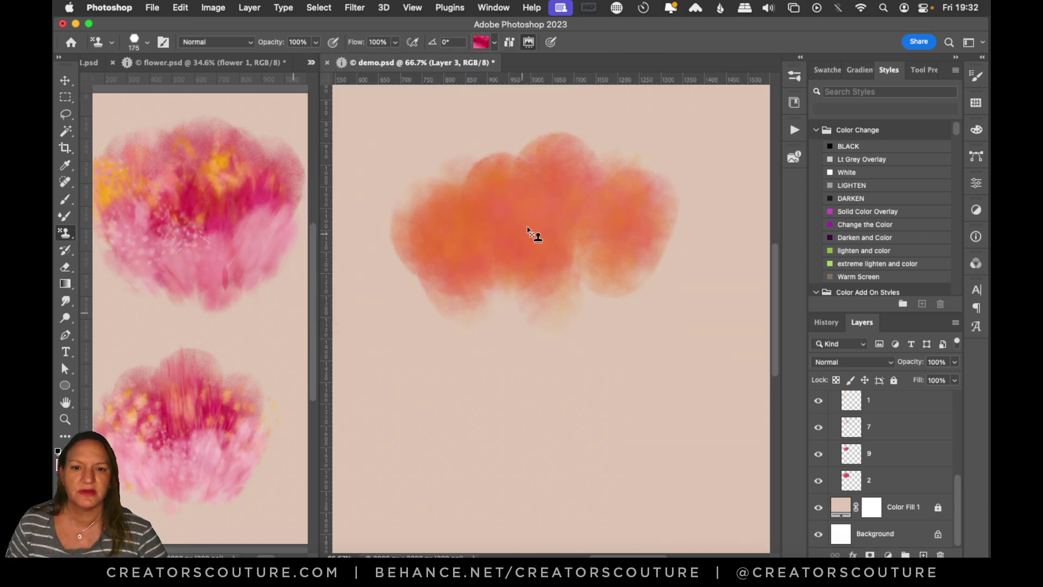
left_click_drag(528, 227, 525, 302)
key("super+z")
mouse_move(563, 226)
left_mouse_down()
mouse_move(547, 370)
mouse_move(517, 268)
mouse_move(537, 259)
mouse_move(539, 238)
mouse_move(527, 295)
mouse_move(520, 264)
mouse_move(528, 326)
mouse_move(505, 308)
mouse_move(486, 248)
mouse_move(513, 324)
mouse_move(481, 257)
mouse_move(498, 255)
mouse_move(478, 294)
mouse_move(589, 268)
mouse_move(605, 236)
mouse_move(579, 326)
left_mouse_up()
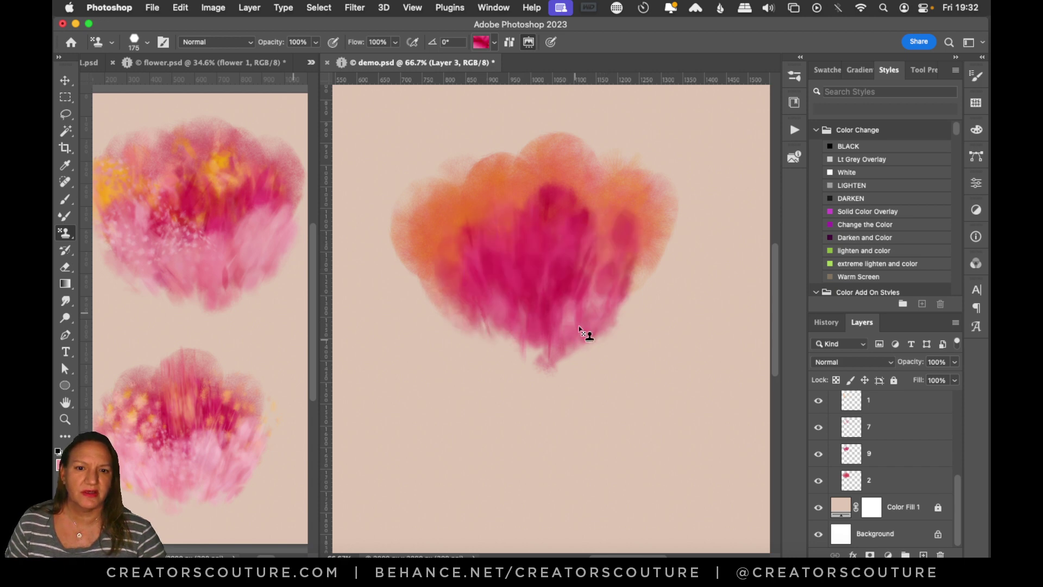
Step: Blend coral pink peony pattern strokes over the magenta centre and side petals on Layer 3
left_click(482, 41)
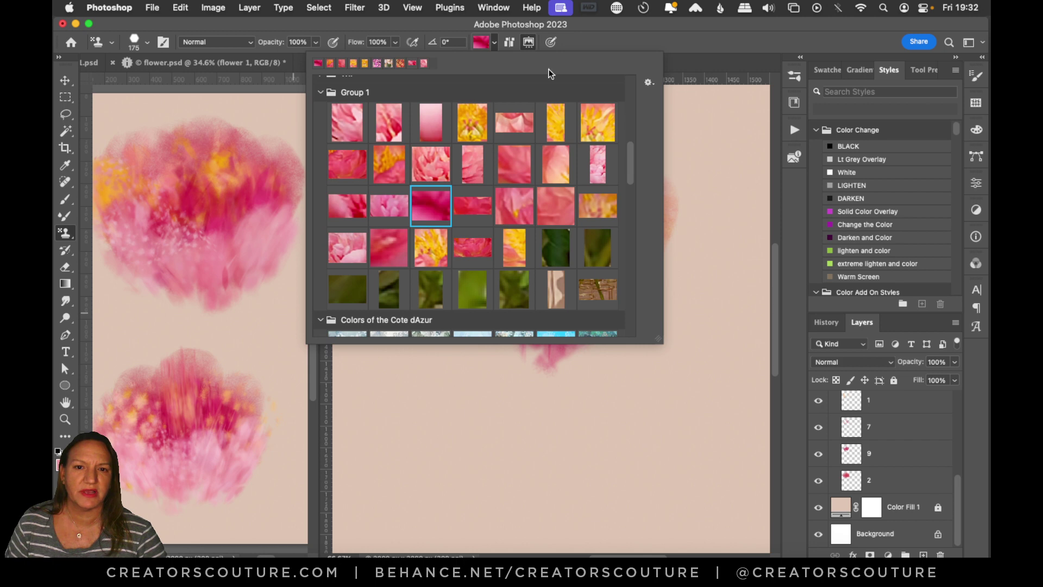
left_click(438, 170)
left_click(615, 25)
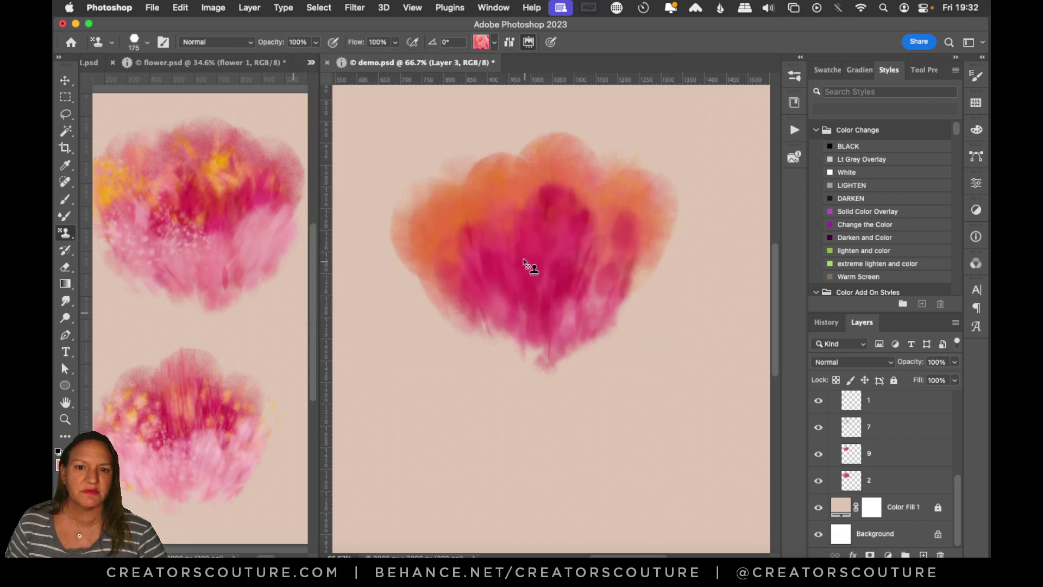
left_click_drag(529, 265, 547, 321)
mouse_move(480, 256)
left_mouse_down()
mouse_move(527, 317)
mouse_move(583, 296)
mouse_move(591, 249)
mouse_move(564, 347)
left_mouse_up()
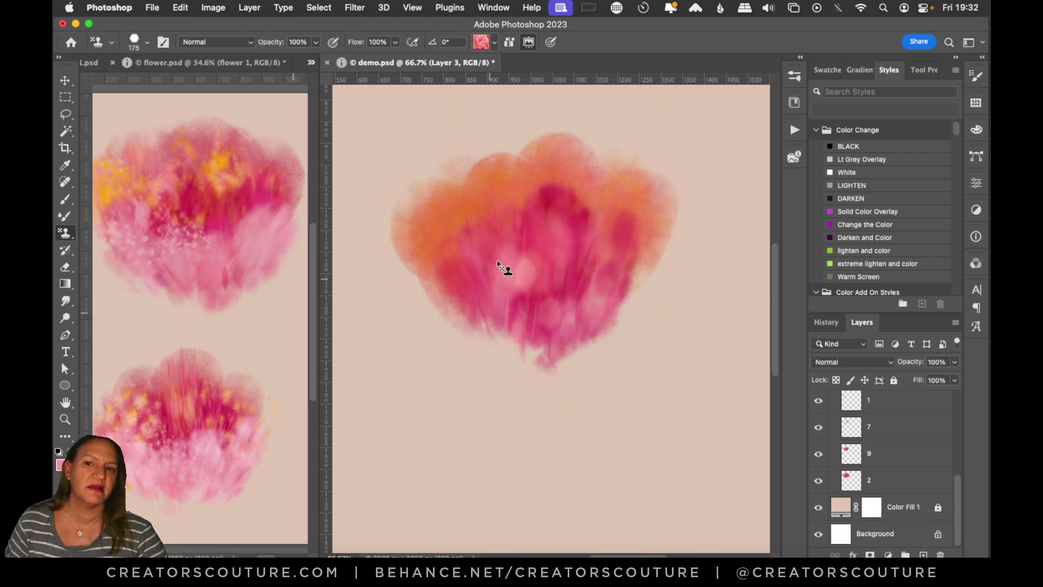
left_click_drag(533, 326, 603, 277)
mouse_move(478, 213)
left_mouse_down()
mouse_move(490, 250)
mouse_move(451, 266)
mouse_move(458, 272)
mouse_move(452, 241)
mouse_move(503, 307)
left_mouse_up()
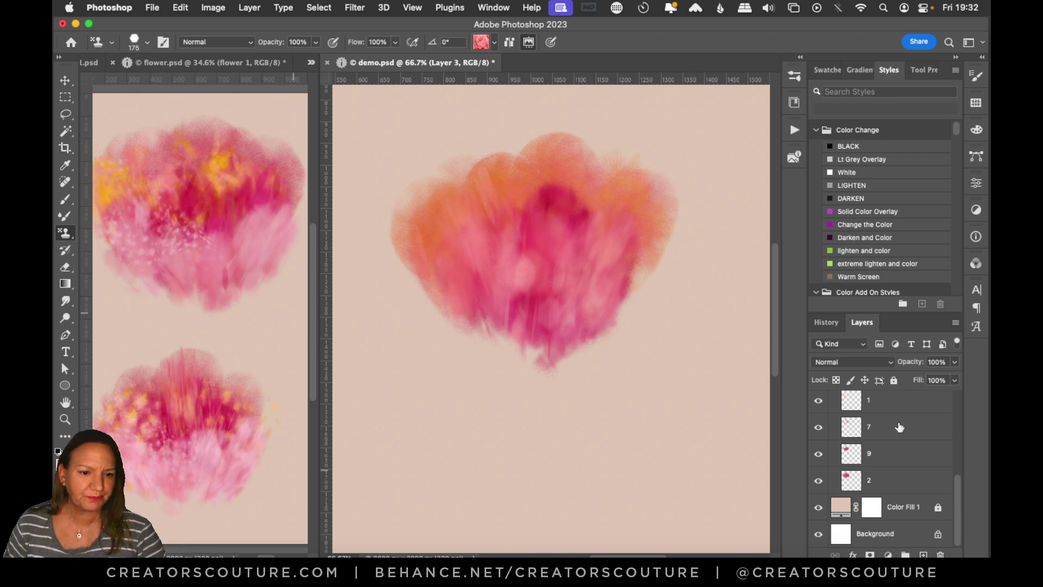
Step: Add a new layer above Layer 3 and choose Floral Brush 7 at 125 px
left_click(875, 438)
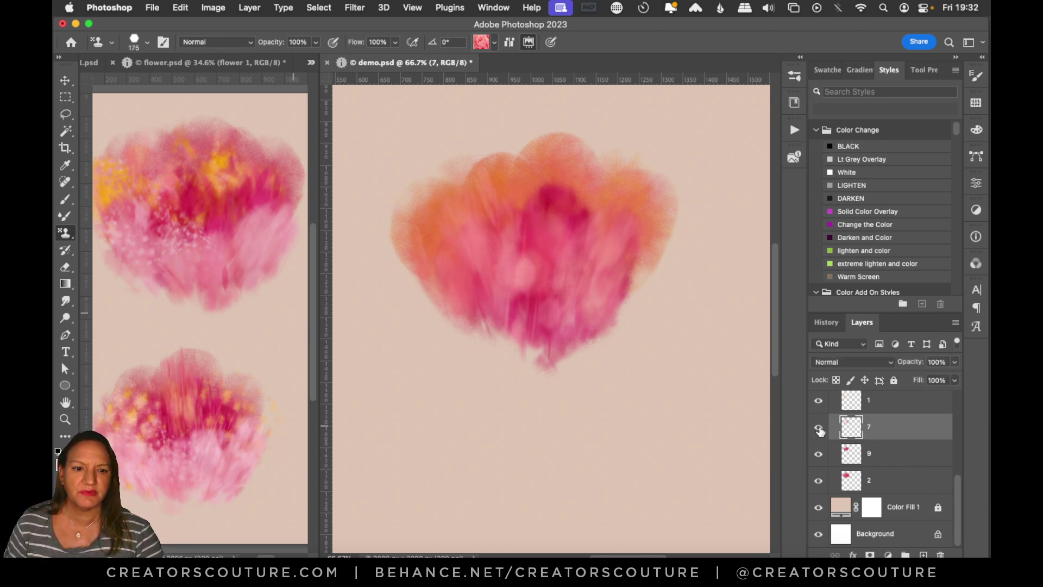
left_click_drag(775, 322, 764, 358)
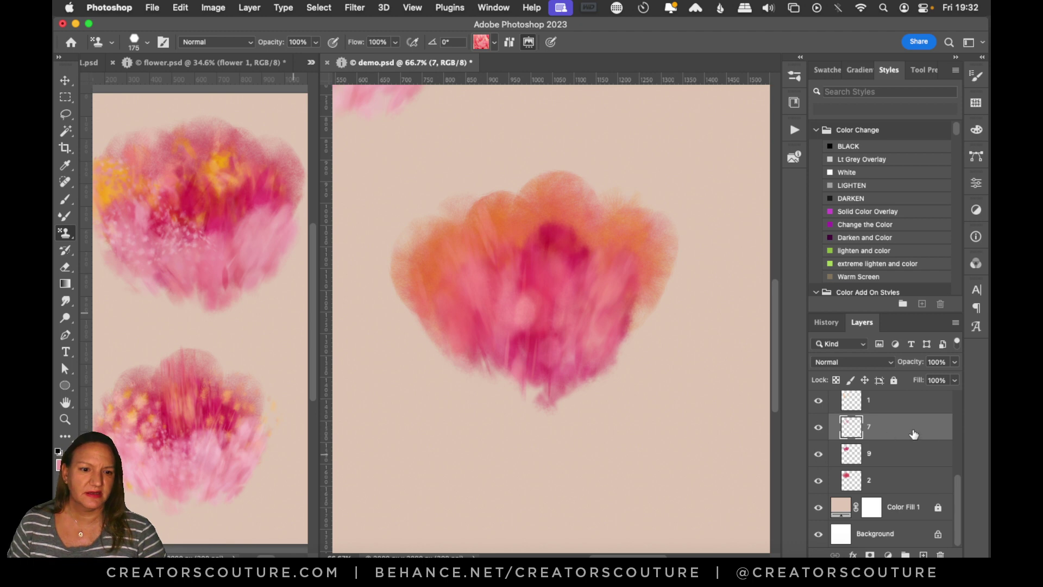
left_click_drag(958, 486, 957, 418)
left_click(884, 409)
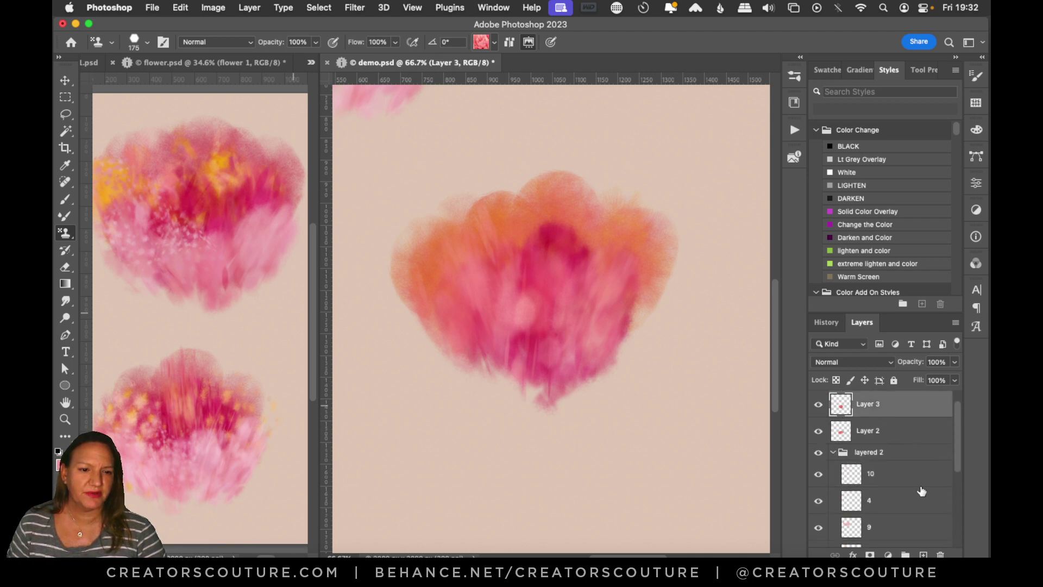
left_click(925, 552)
left_click(788, 86)
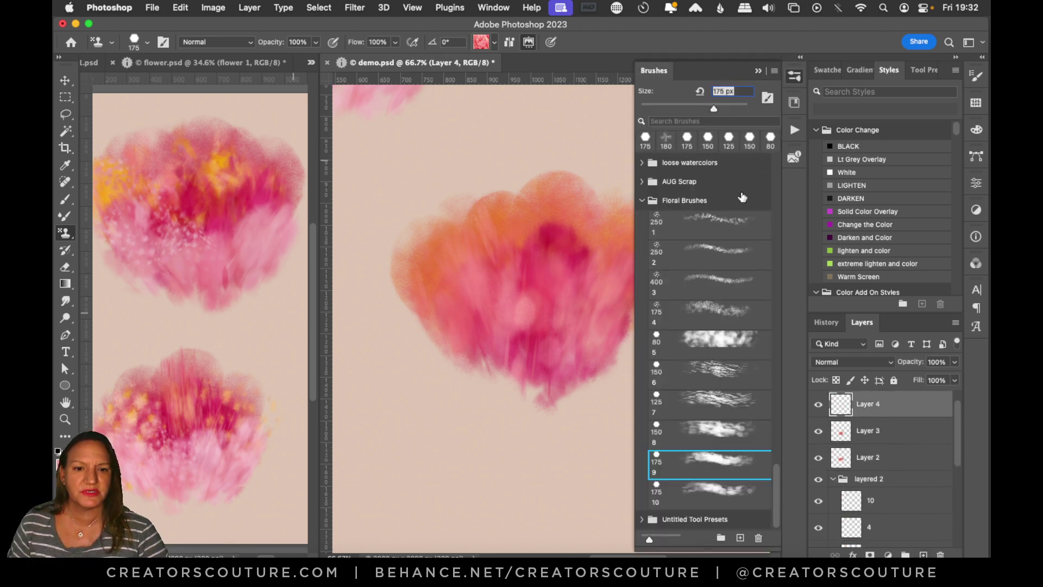
left_click(709, 413)
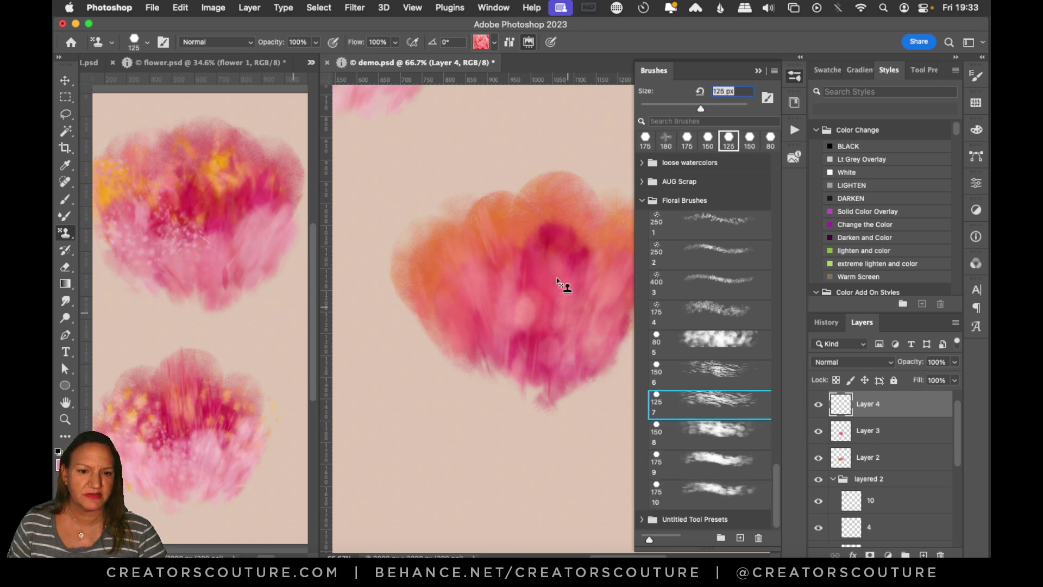
left_click_drag(563, 285, 566, 396)
key("cmd+z")
left_click(797, 82)
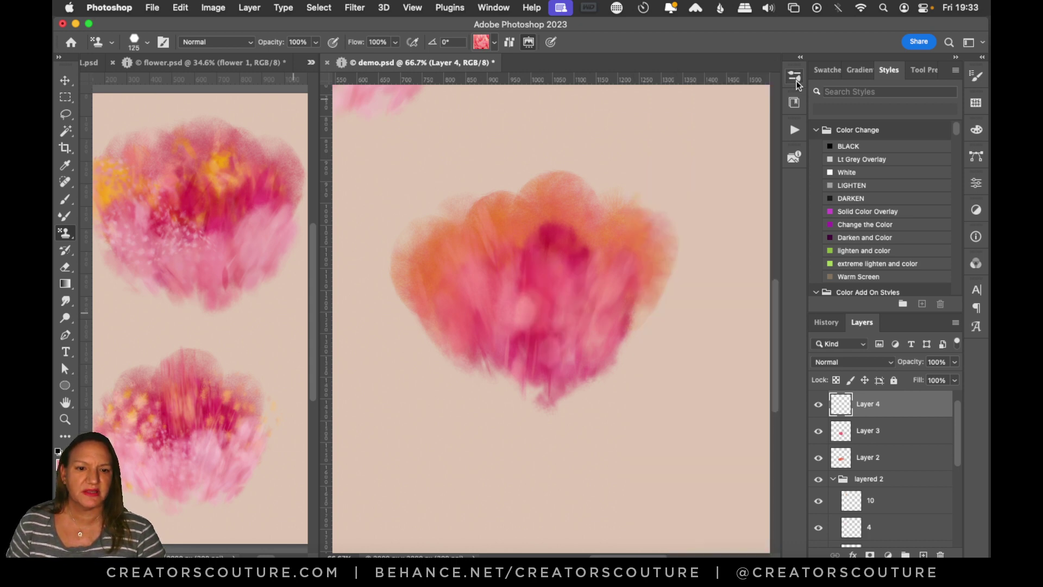
left_click_drag(516, 185, 540, 366)
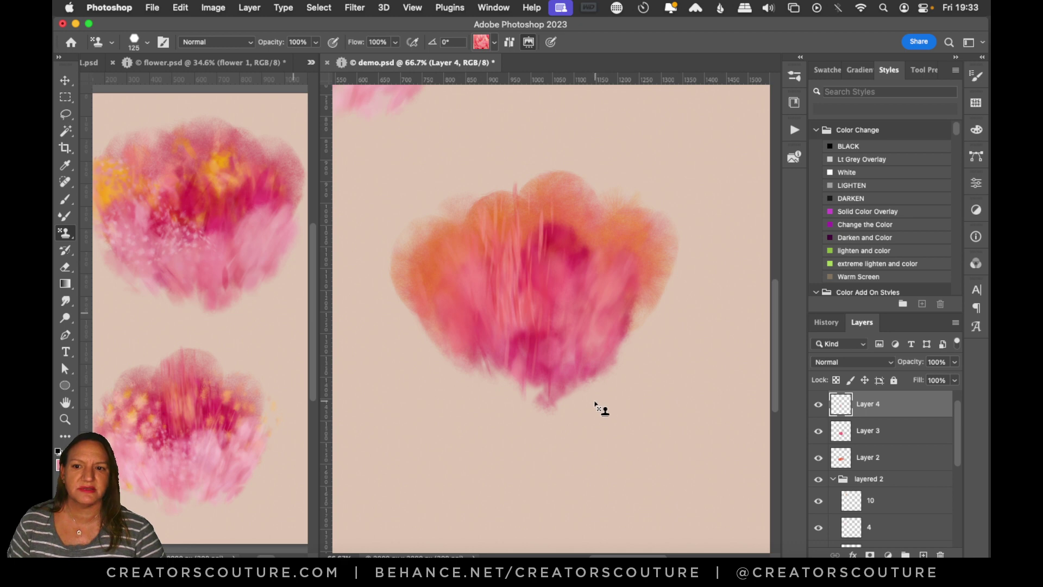
key("super+z")
Step: Paint thin yellow streaks through the upper centre of the flower on Layer 4 with the narrow yellow stamen pattern
left_click(481, 42)
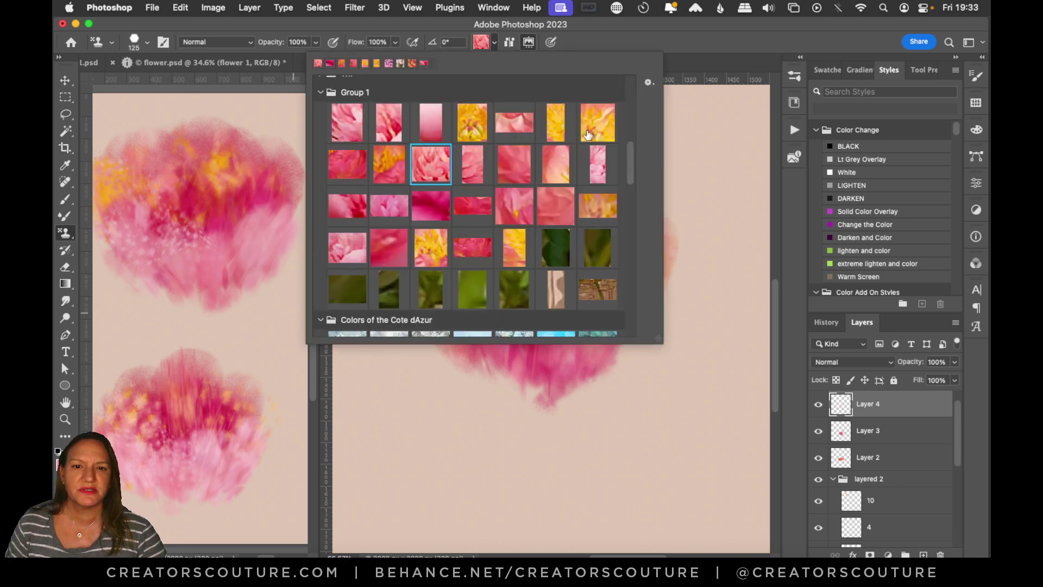
left_click(555, 122)
key("Return")
left_click_drag(554, 228, 566, 344)
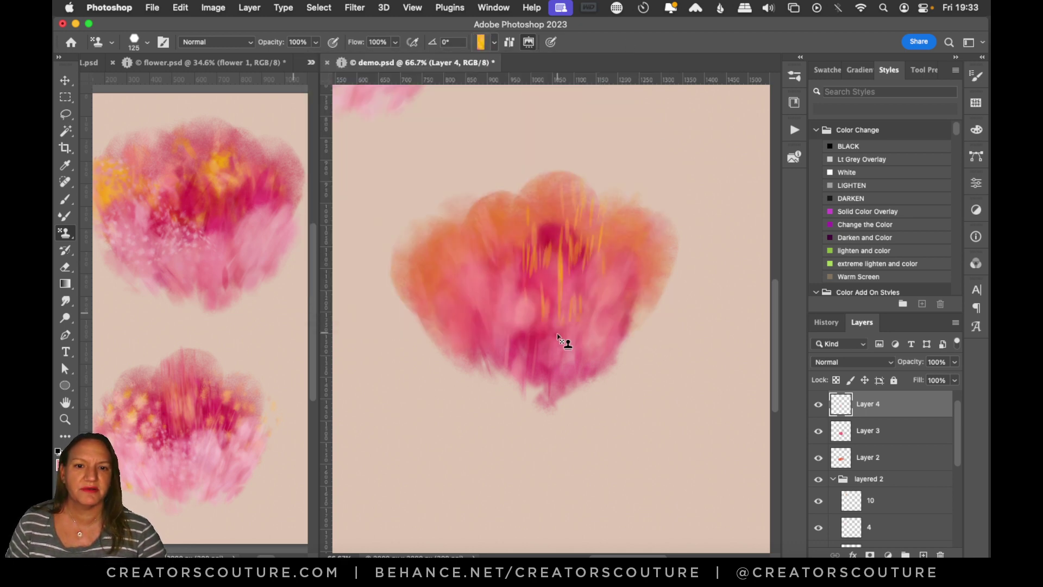
mouse_move(467, 311)
left_mouse_down()
mouse_move(493, 354)
mouse_move(501, 294)
left_mouse_up()
key("super+z")
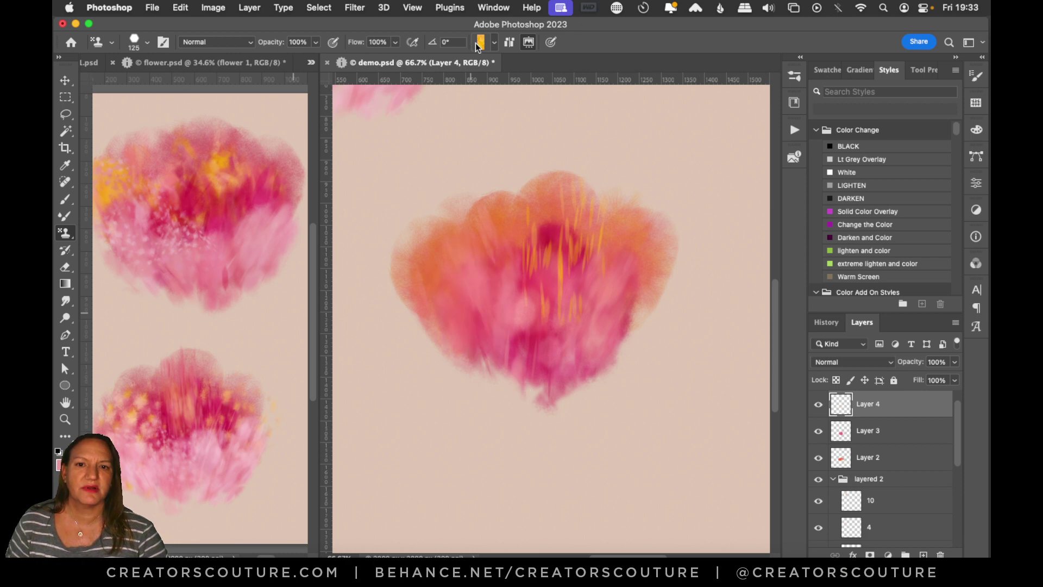
Step: Add fine streaks across the petals on Layer 4 with the orange and pink pattern and the yellow and pink petal pattern
left_click(481, 42)
left_click(386, 166)
left_click(585, 48)
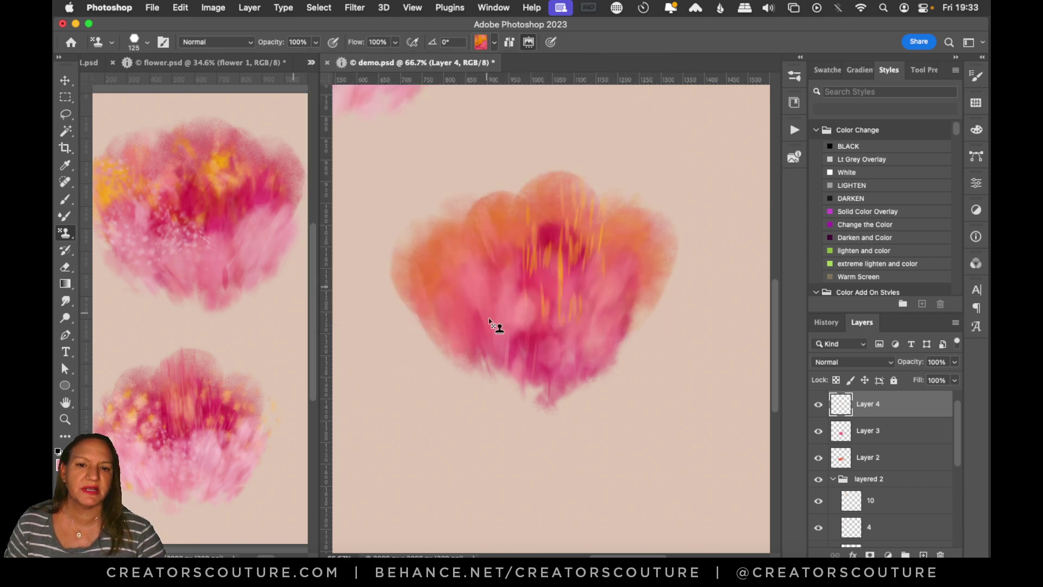
mouse_move(489, 320)
left_mouse_down()
mouse_move(515, 364)
mouse_move(527, 326)
mouse_move(512, 268)
mouse_move(543, 356)
mouse_move(620, 276)
mouse_move(593, 352)
mouse_move(524, 361)
mouse_move(453, 319)
mouse_move(447, 275)
mouse_move(507, 315)
left_mouse_up()
left_click(481, 44)
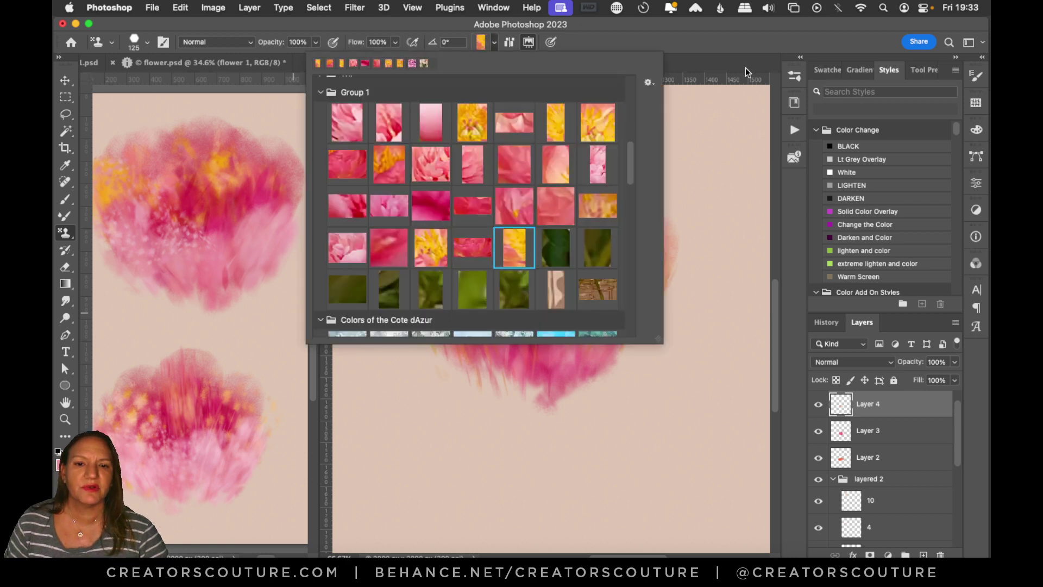
left_click(746, 67)
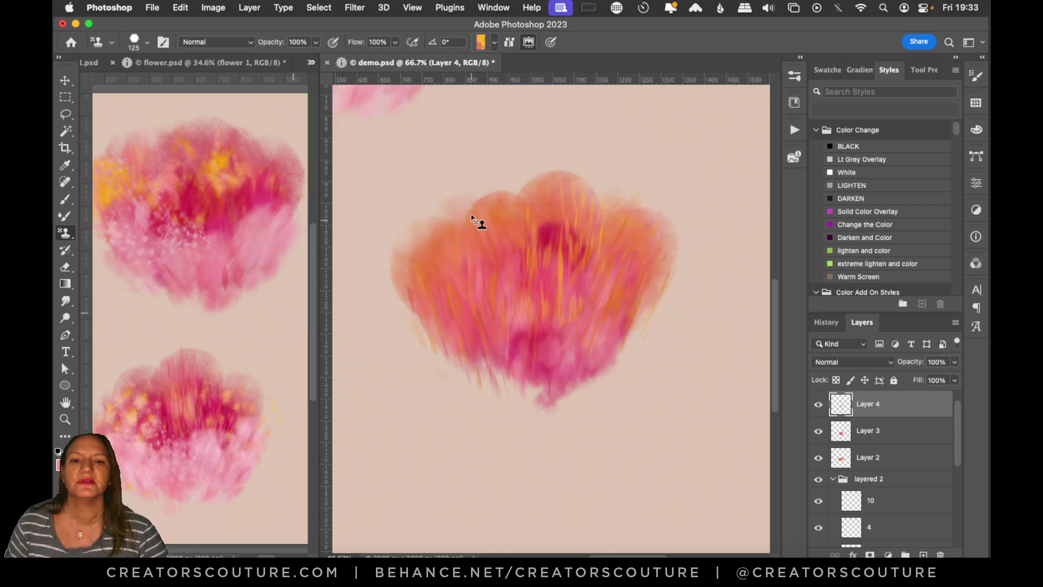
Step: Add fine pink streaks over the petals on Layer 4 with the coral pink peony pattern
left_click(485, 48)
left_click(441, 174)
left_click(622, 42)
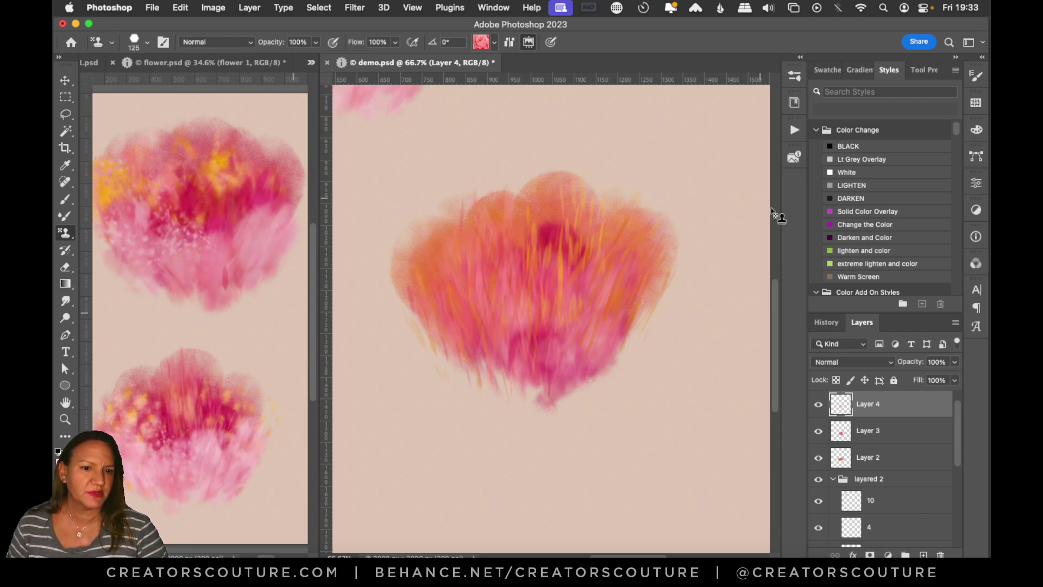
Step: Add a new layer above Layer 1 and choose Floral Brush 10 at 175 px
left_click_drag(958, 441, 957, 376)
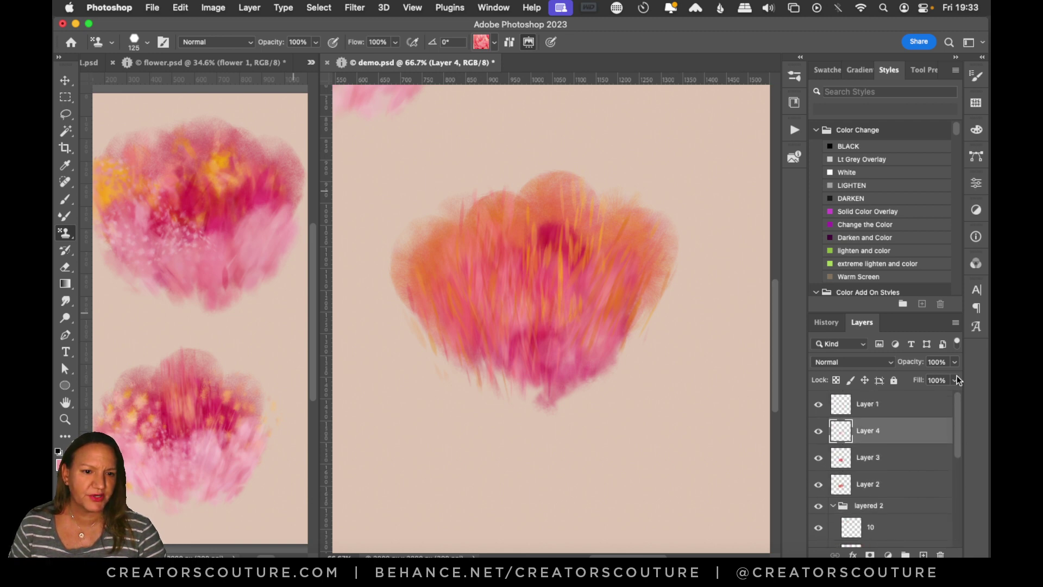
left_click(869, 405)
left_click(923, 555)
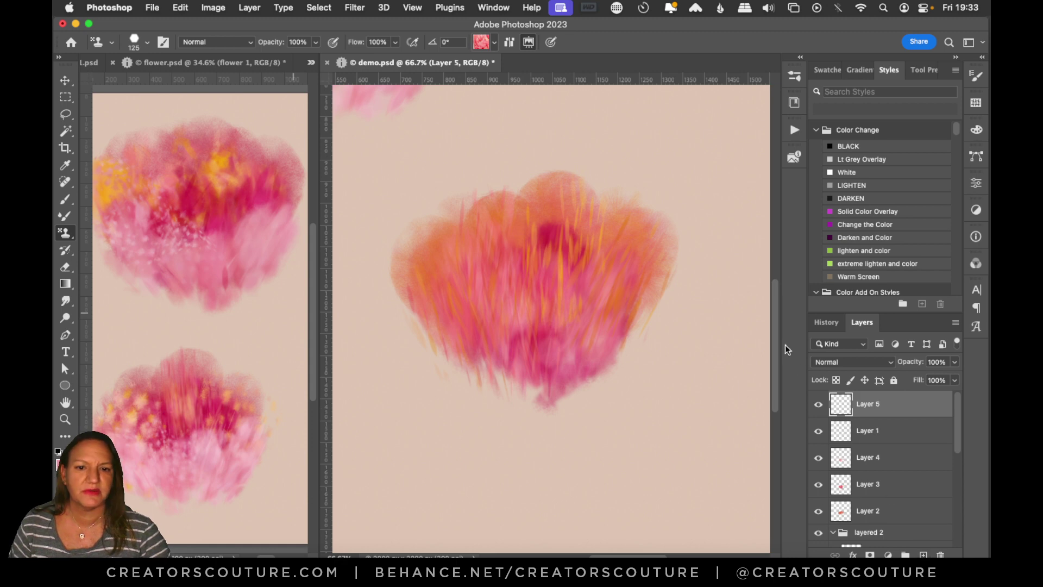
left_click(793, 79)
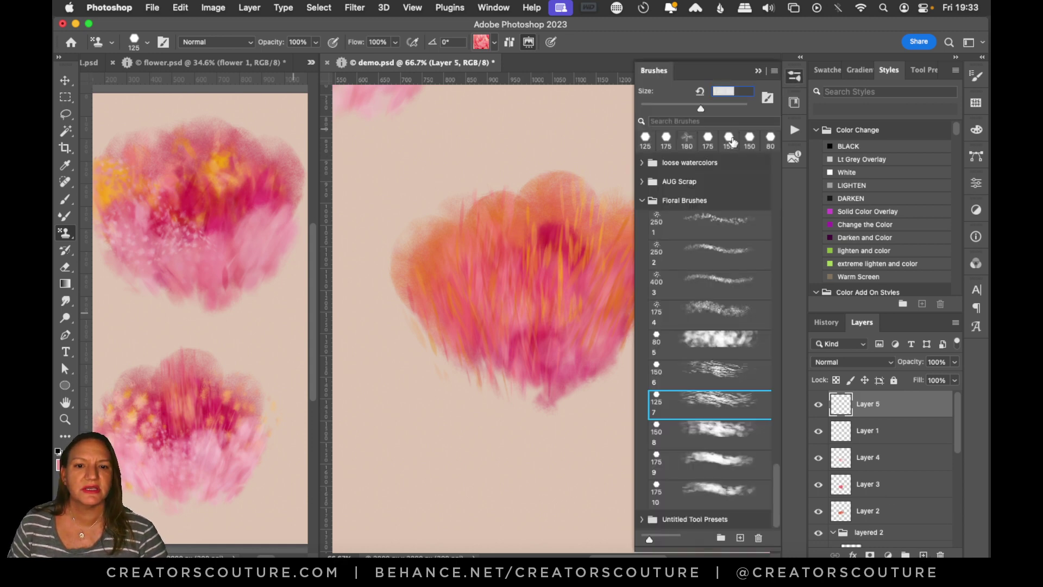
left_click(712, 465)
double_click(712, 490)
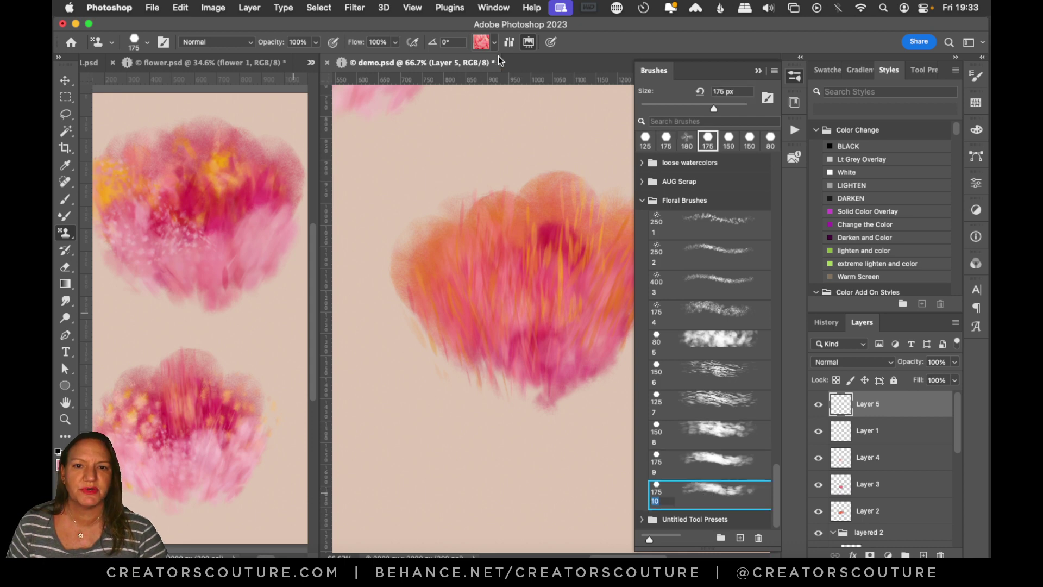
key("Return")
Step: Paint soft red strokes over the lower centre of the flower on Layer 5 with the wide red petal pattern
left_click(480, 42)
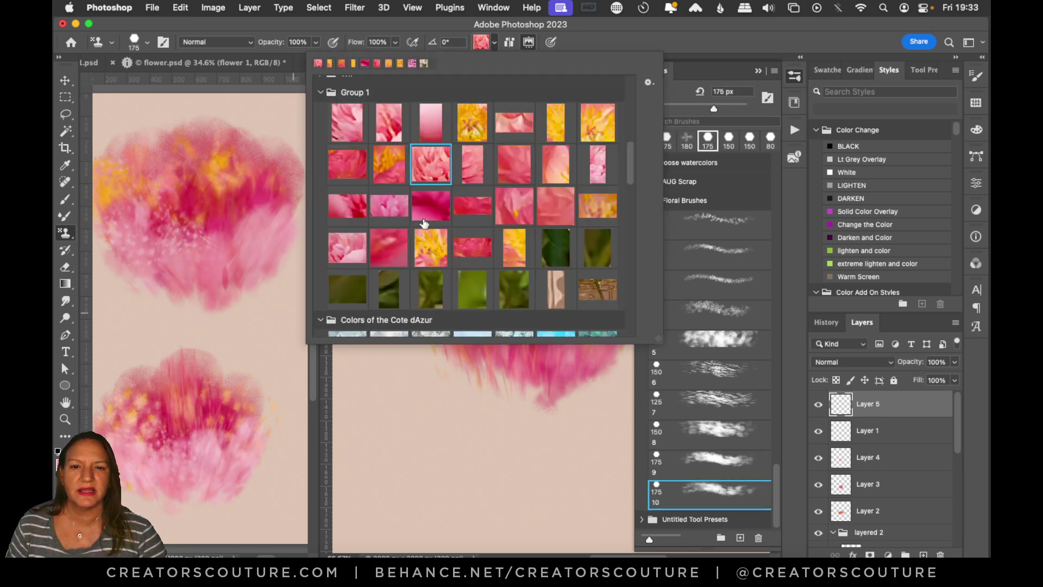
left_click(473, 205)
key("Return")
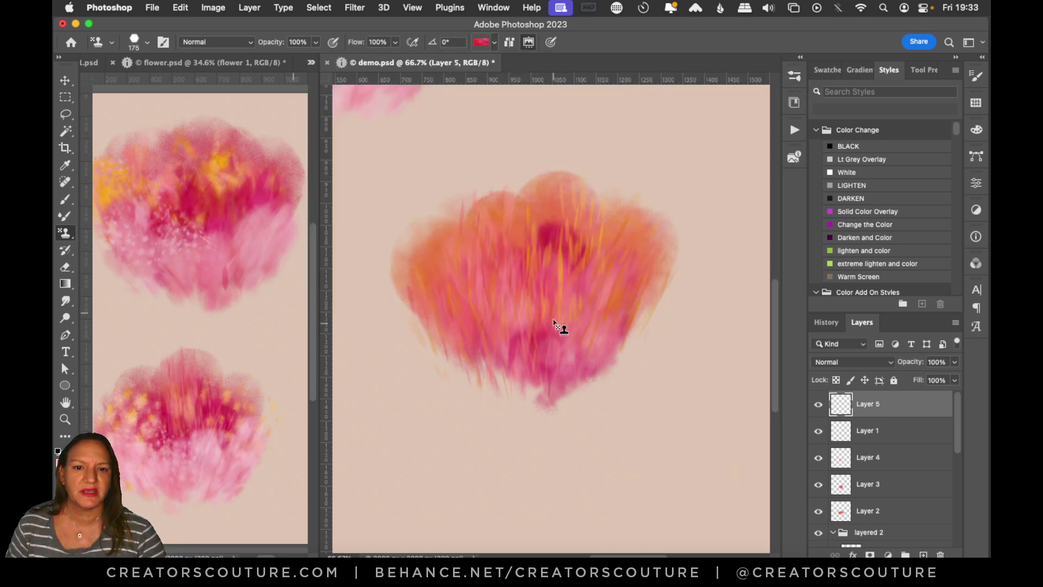
mouse_move(564, 331)
left_mouse_down()
mouse_move(535, 337)
mouse_move(492, 308)
mouse_move(503, 323)
mouse_move(568, 326)
left_mouse_up()
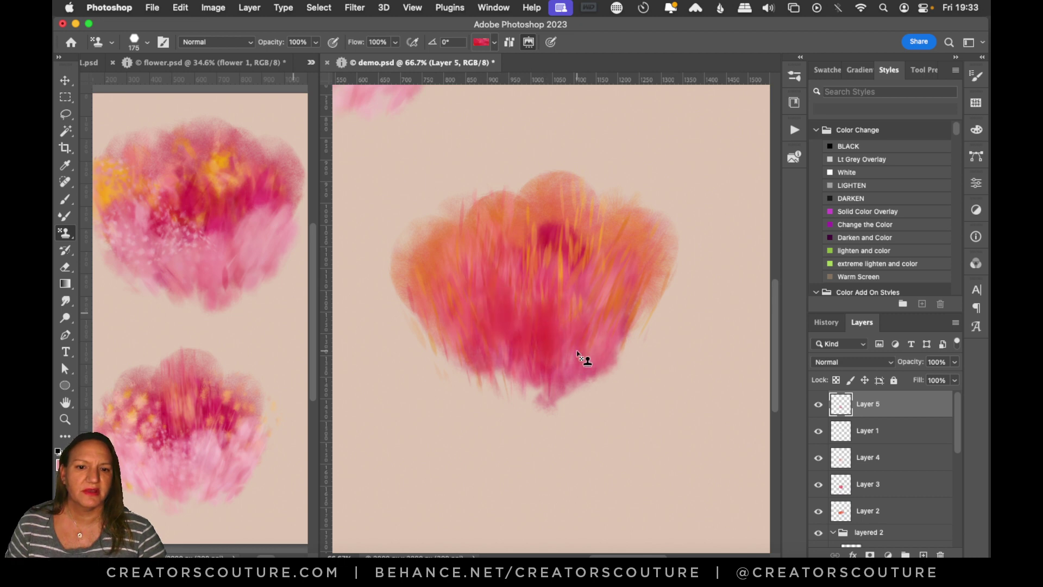
Step: Deepen the lower petals on Layer 5 with soft strokes of the deep magenta pattern
left_click(482, 43)
left_click(444, 216)
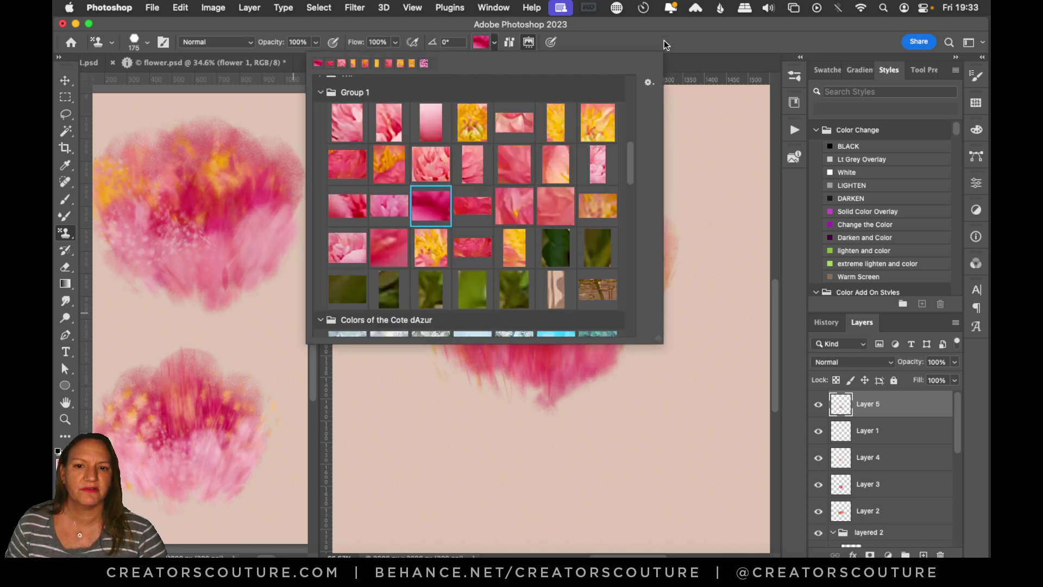
key("Return")
mouse_move(617, 324)
left_mouse_down()
mouse_move(575, 349)
mouse_move(496, 363)
mouse_move(462, 331)
left_mouse_up()
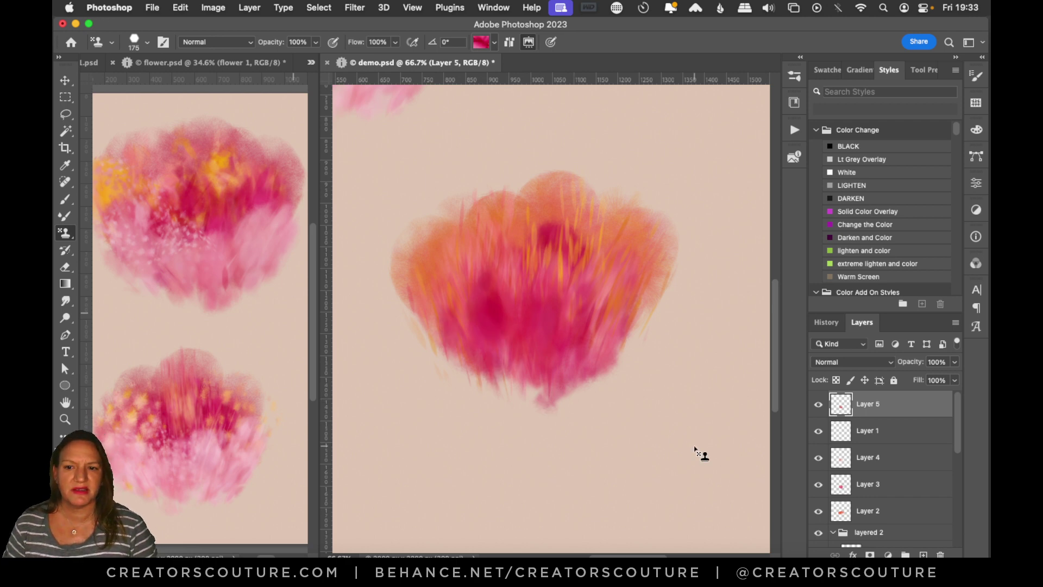
Step: Add a new layer above Layer 5 and choose Floral Brush 2 at 250 px
left_click(923, 555)
left_click(792, 76)
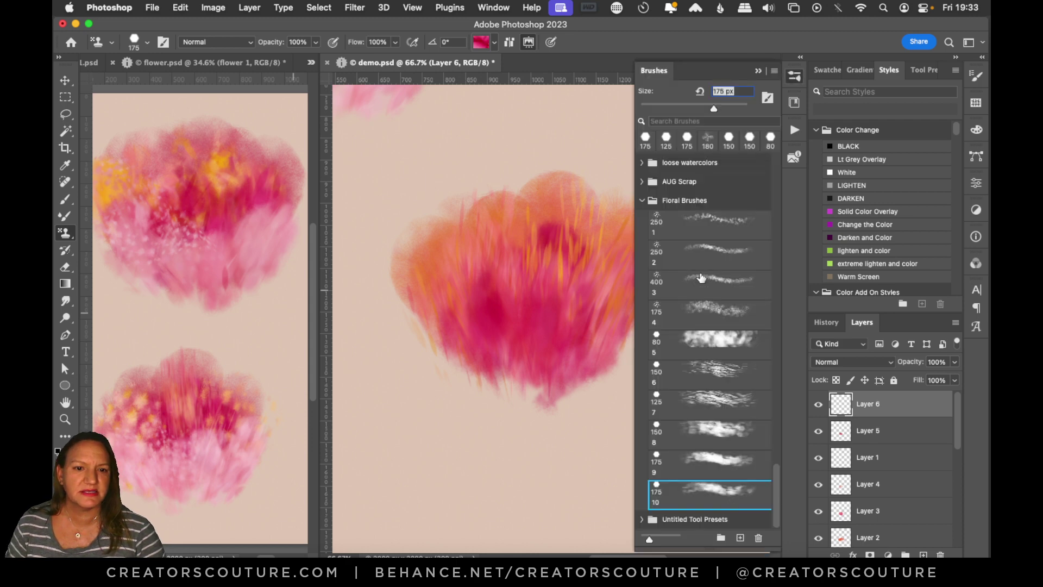
left_click(701, 251)
left_click(787, 75)
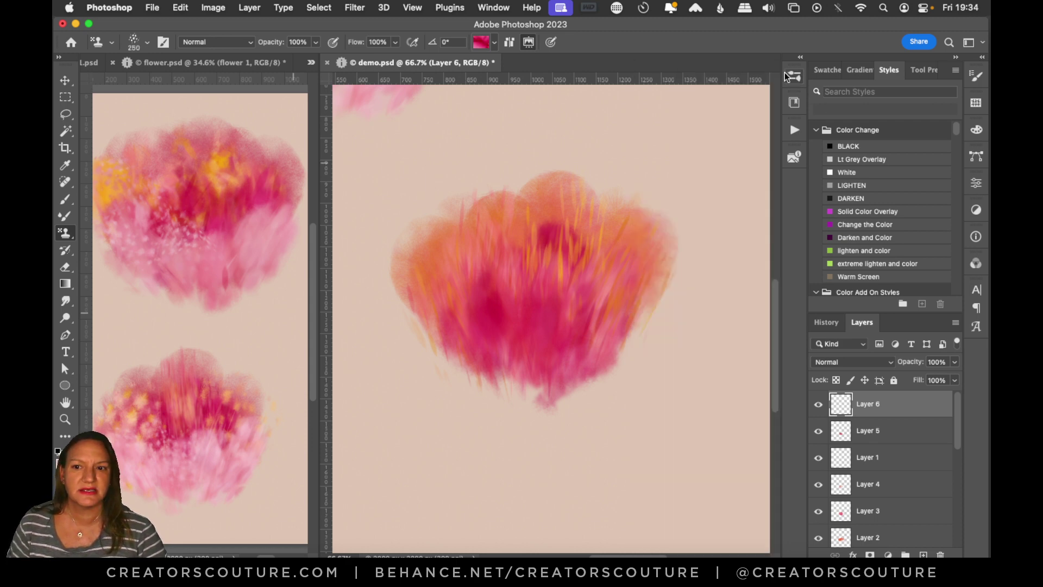
Step: Try dabbing the muted golden orange pattern over the upper-left petals on Layer 6
left_click(486, 42)
left_click(598, 205)
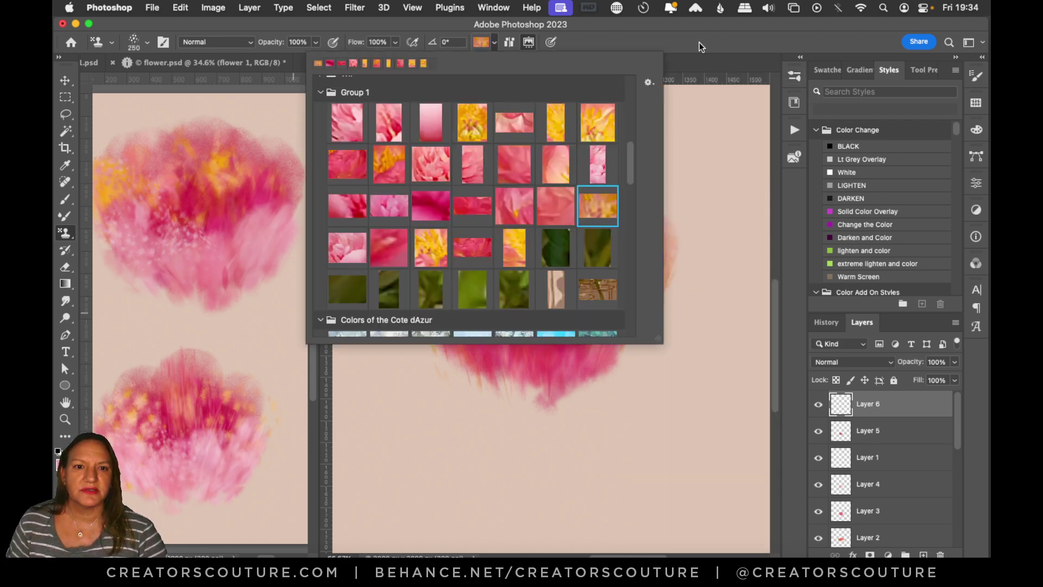
left_click(699, 42)
key("super+z")
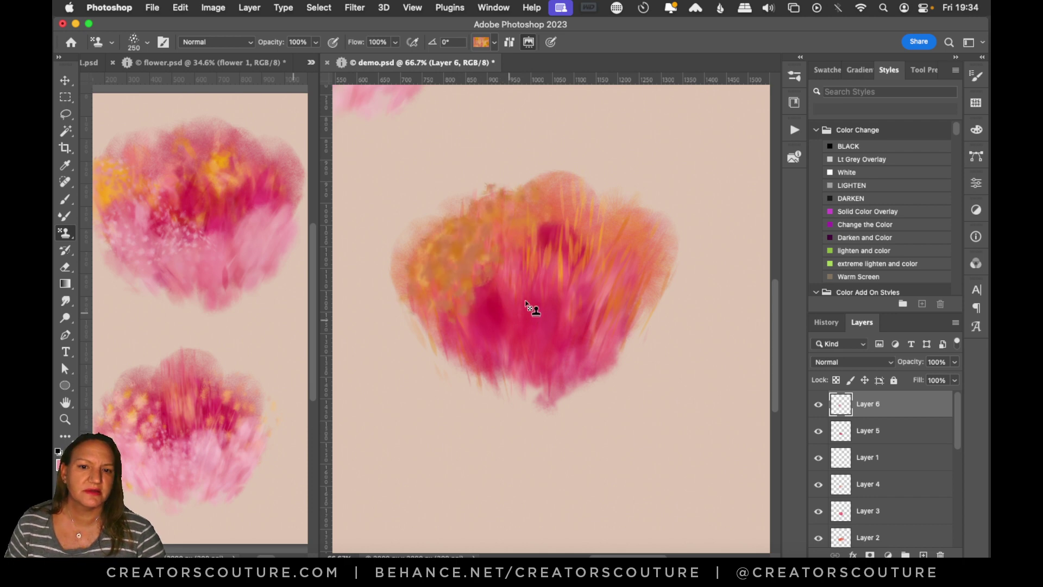
Step: Dab the wide light pink flower pattern over the upper-left petals on Layer 6
left_click(483, 43)
left_click(597, 164)
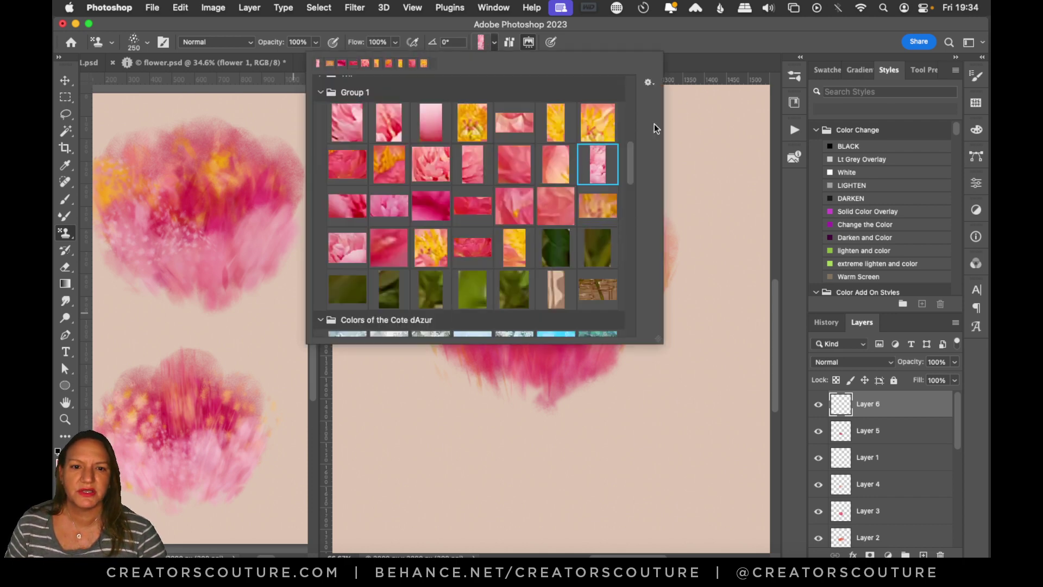
left_click(389, 206)
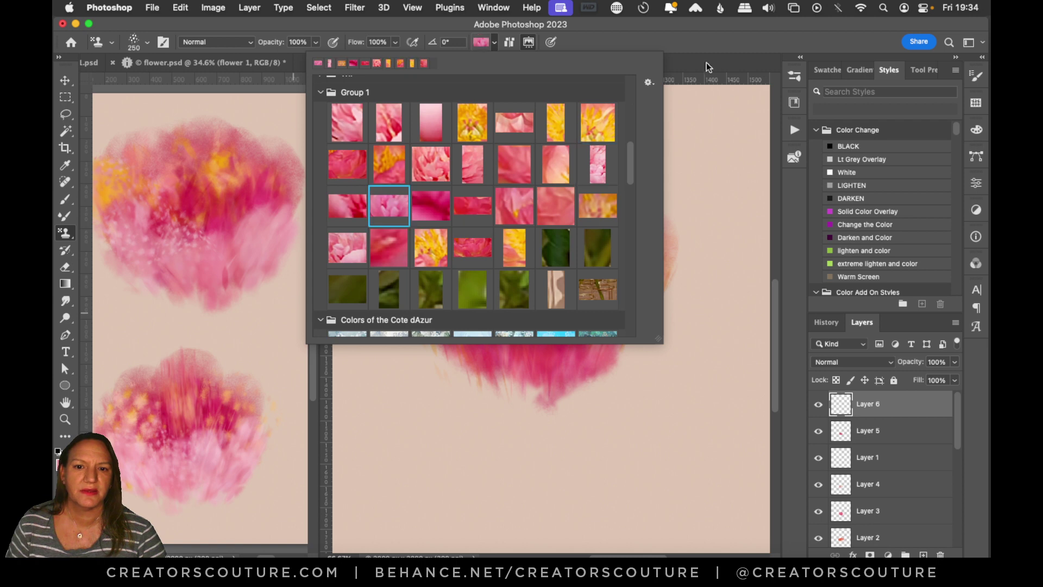
left_click(709, 65)
mouse_move(454, 266)
left_mouse_down()
mouse_move(489, 249)
mouse_move(475, 280)
left_mouse_up()
Step: Dab the golden yellow stamen pattern over the centre and right petals on Layer 6
left_click(481, 42)
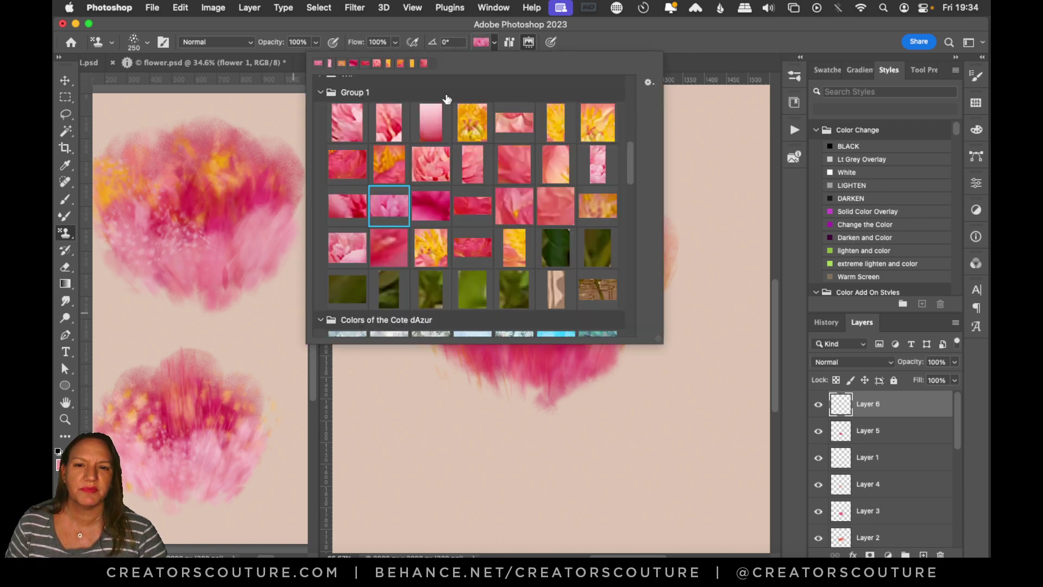
left_click(490, 125)
left_click(675, 80)
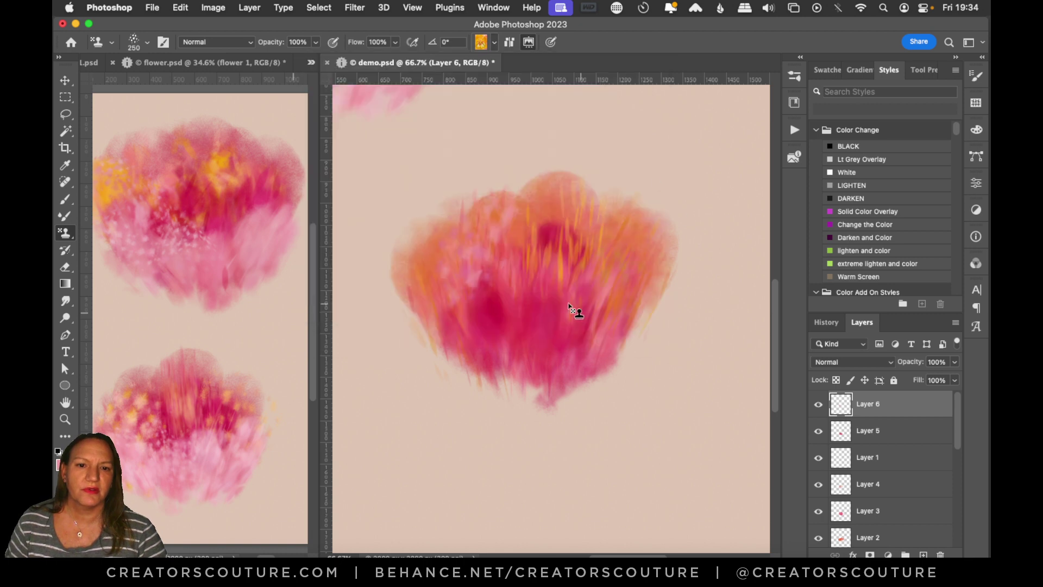
mouse_move(432, 215)
left_mouse_down()
mouse_move(412, 252)
mouse_move(383, 260)
left_mouse_up()
key("super+z")
key("super+z")
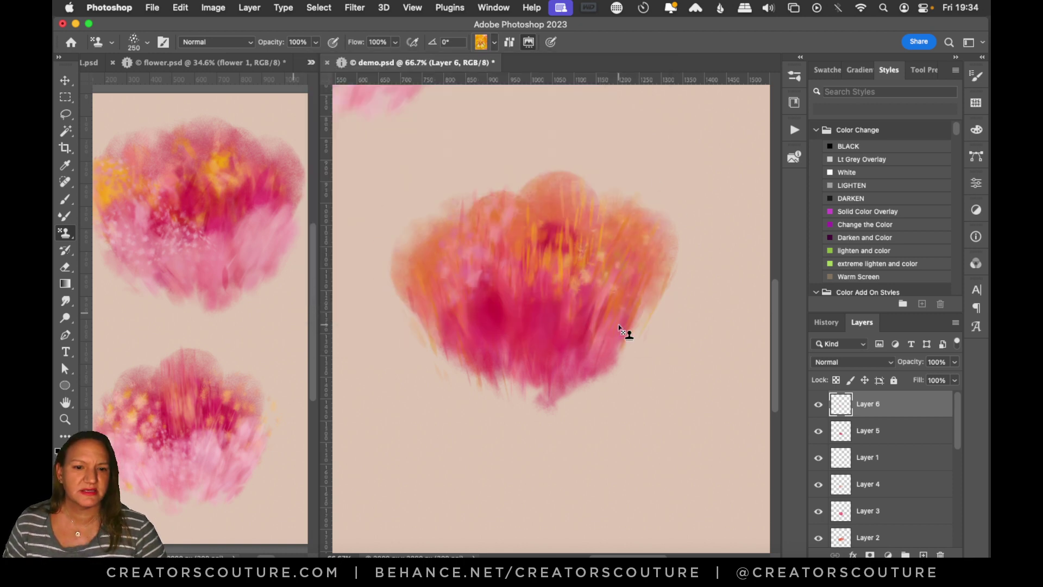
Step: Toggle the visibility of the layer named 9 off and on to examine its brushwork
left_click_drag(958, 432, 957, 503)
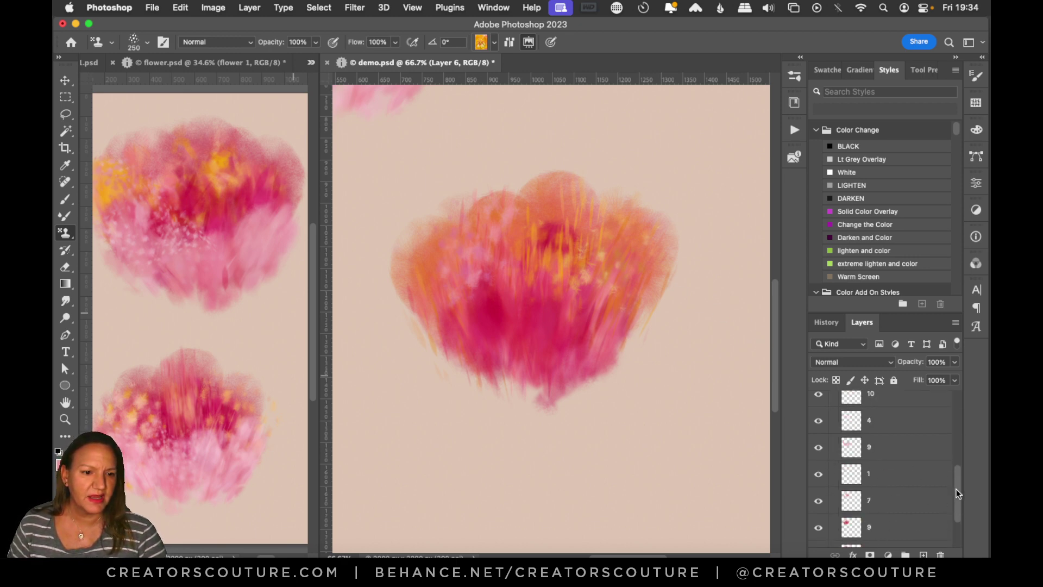
left_click(819, 450)
left_click(819, 450)
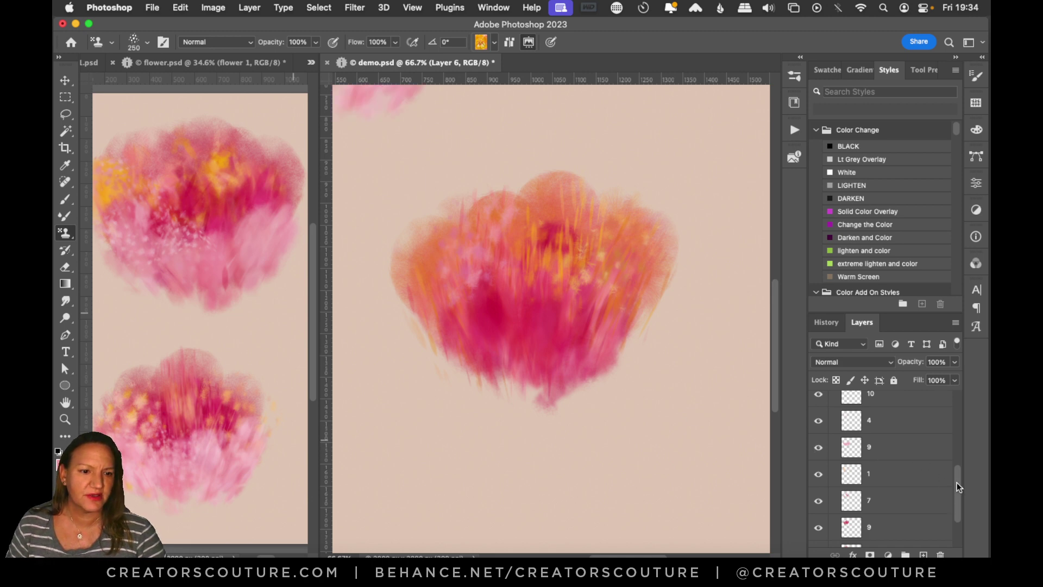
left_click_drag(957, 483, 944, 385)
Step: Try dabbing the ruffled pink petal pattern over the upper-left petals on Layer 6
left_click(482, 42)
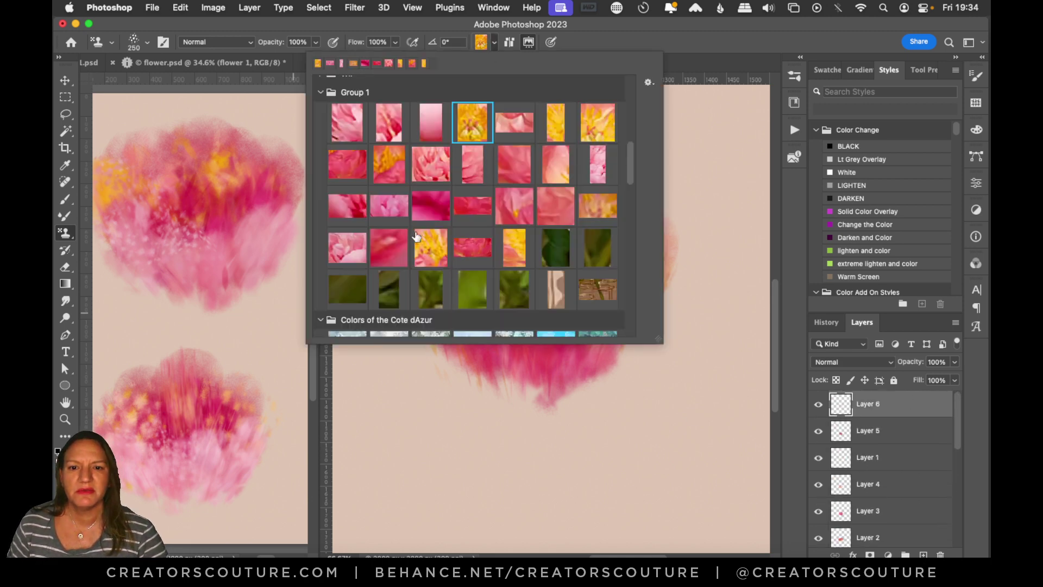
double_click(348, 245)
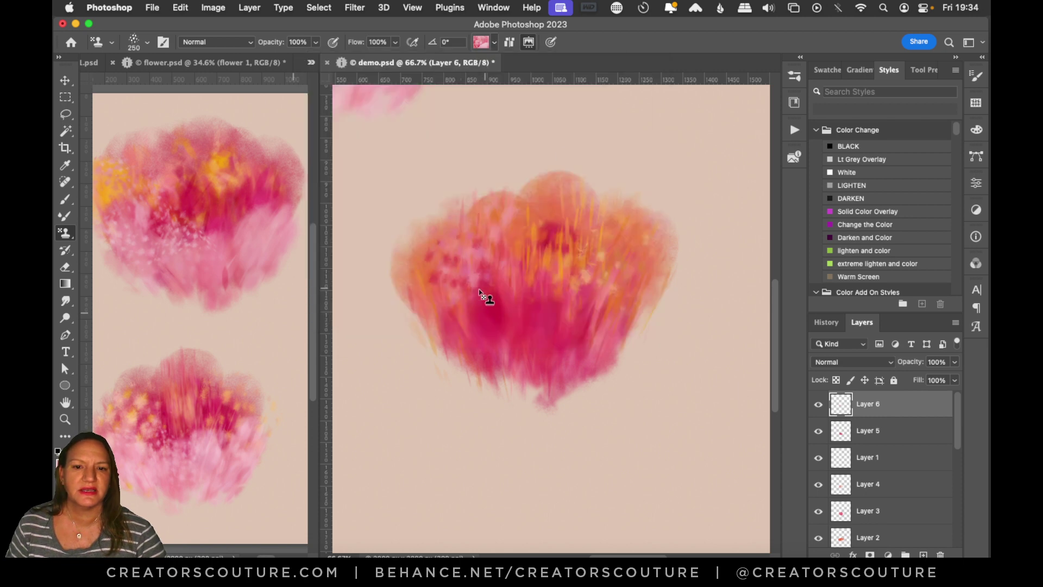
Step: Choose the narrow pale pink flower pattern and try dabbing it over the upper-left petals on Layer 6
left_click(481, 42)
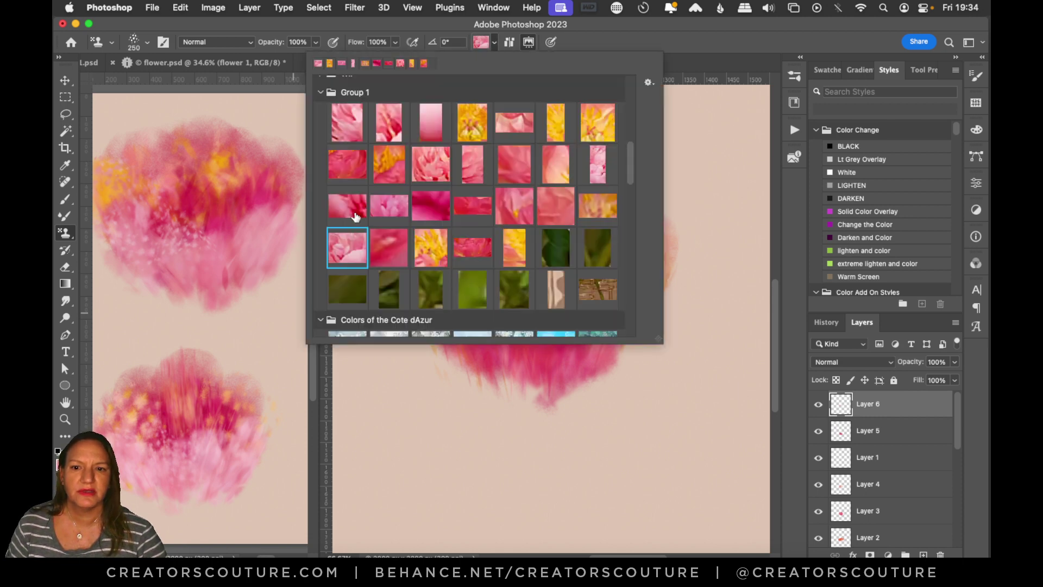
left_click(428, 119)
left_click(473, 166)
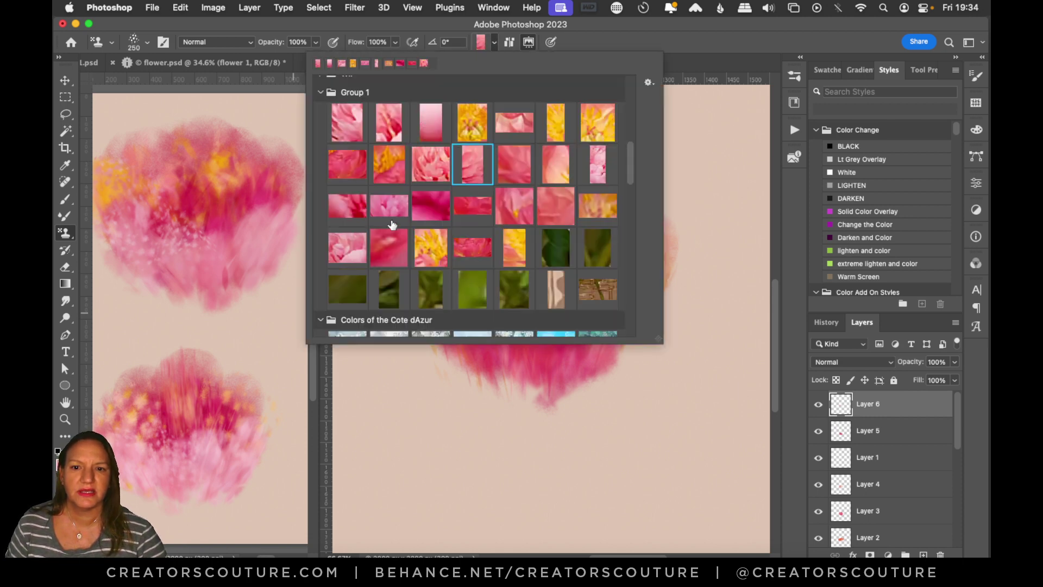
left_click(588, 170)
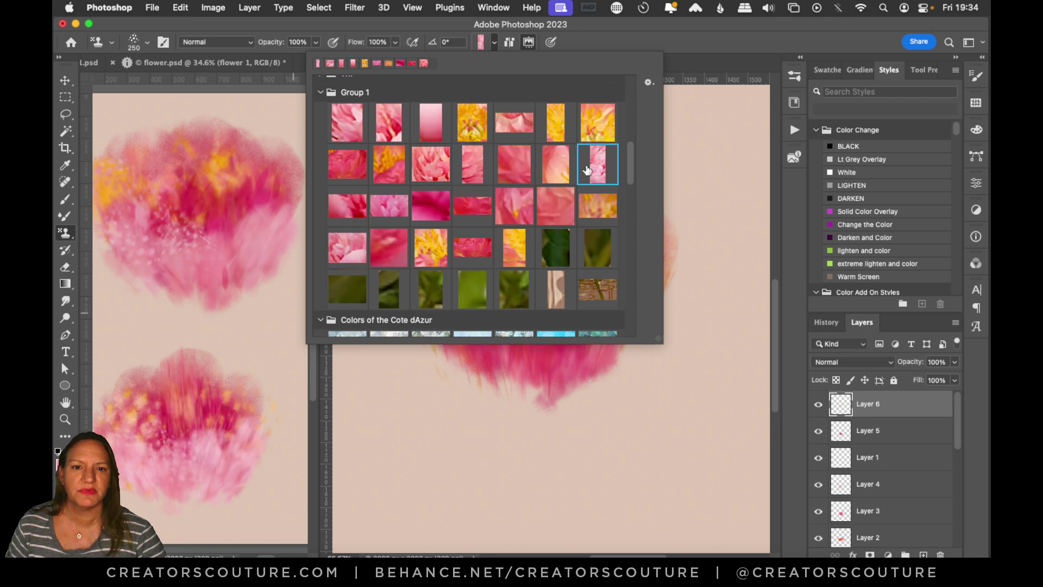
left_click(653, 41)
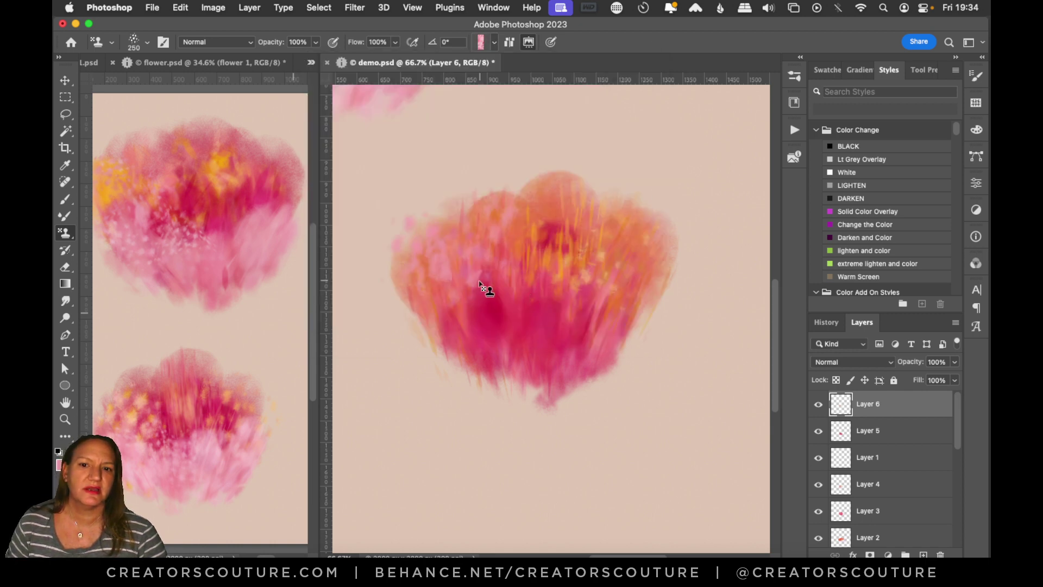
Step: Try Floral Brush 2, and sprinkle fine pale pink specks over the petals on Layer 6 with Floral Brush 3 at 400 px
left_click(795, 76)
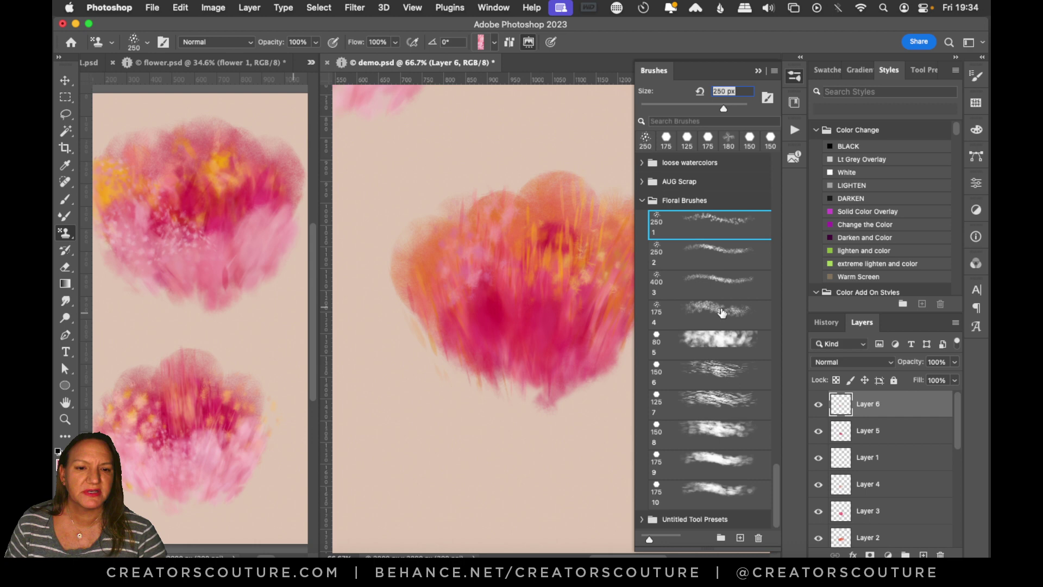
left_click(698, 272)
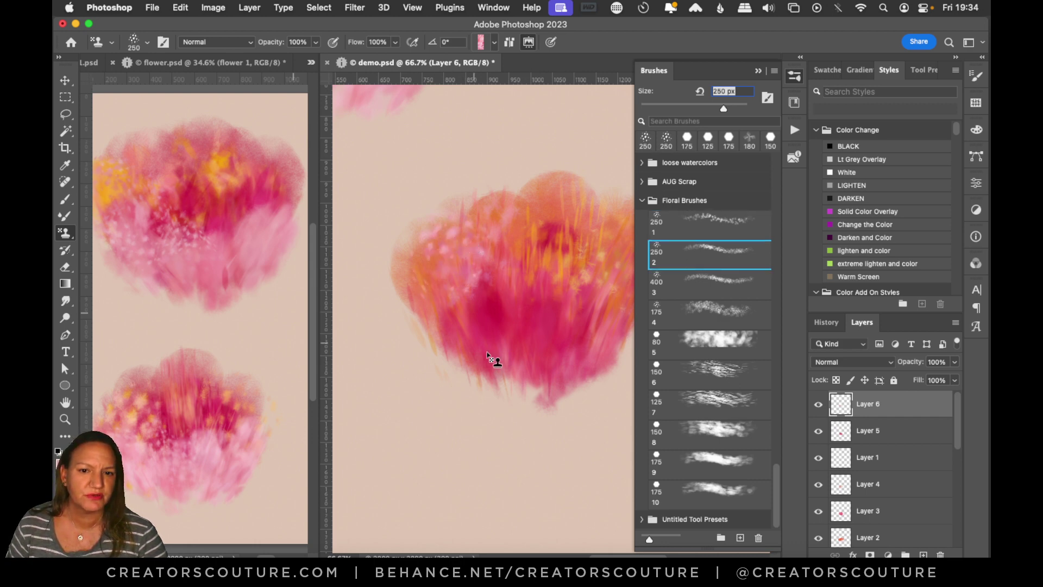
left_click(706, 293)
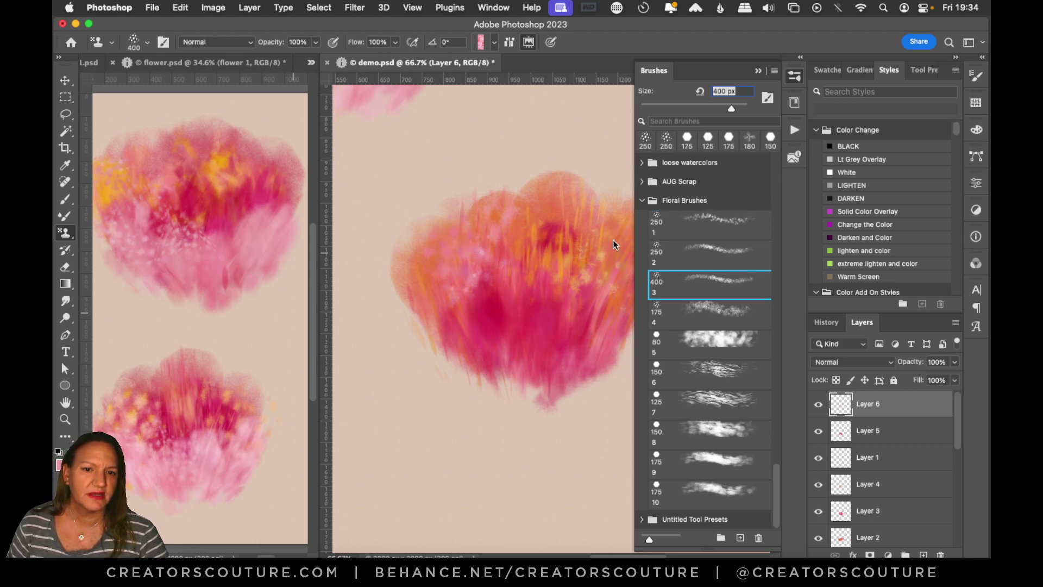
left_click(622, 244)
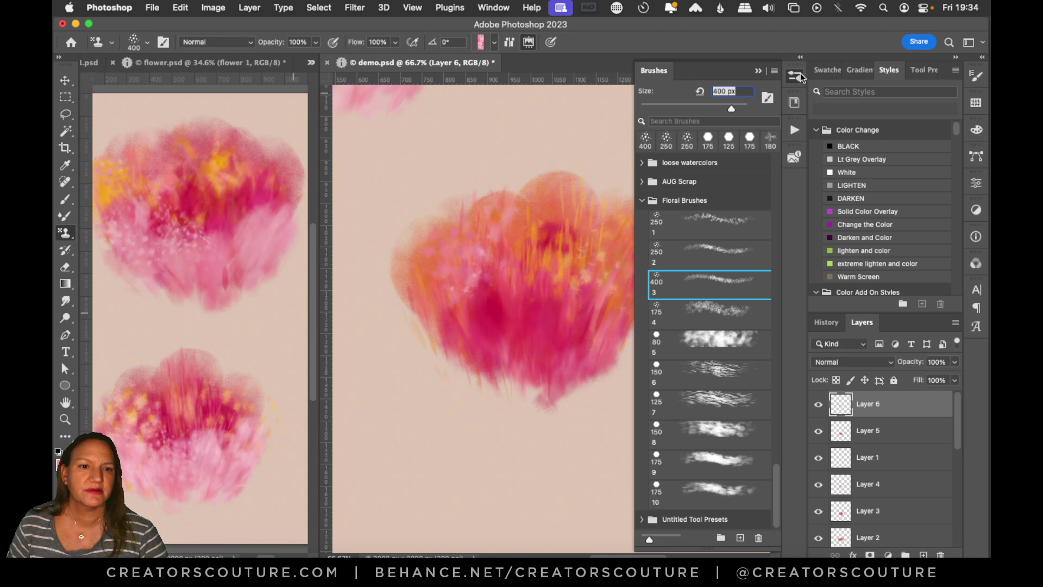
left_click(801, 72)
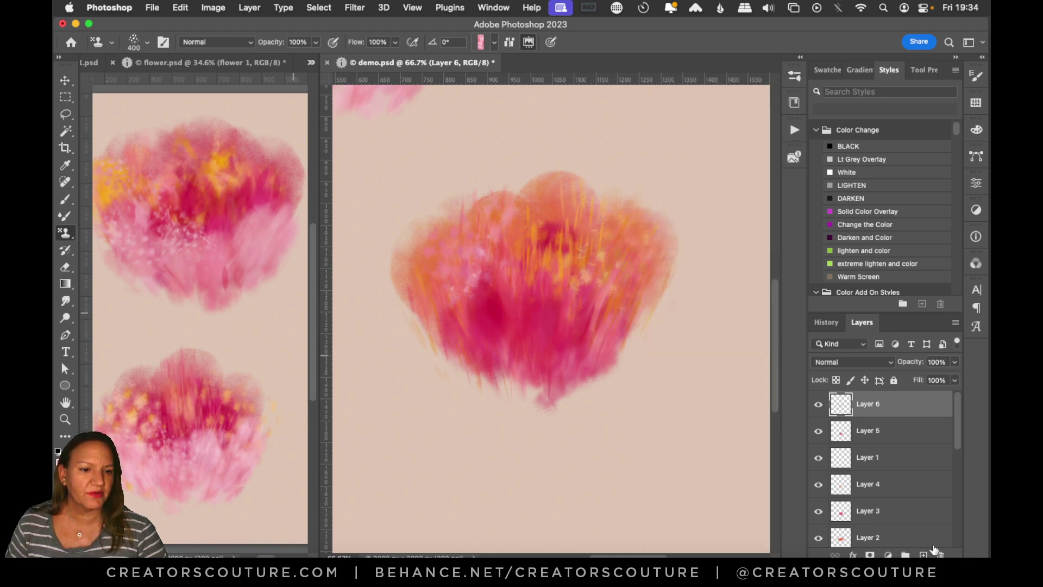
Step: Add a new layer above Layer 6 and paint pale pink strokes over the lower-left petals with Floral Brush 9 at 175 px
left_click(796, 77)
left_click(706, 463)
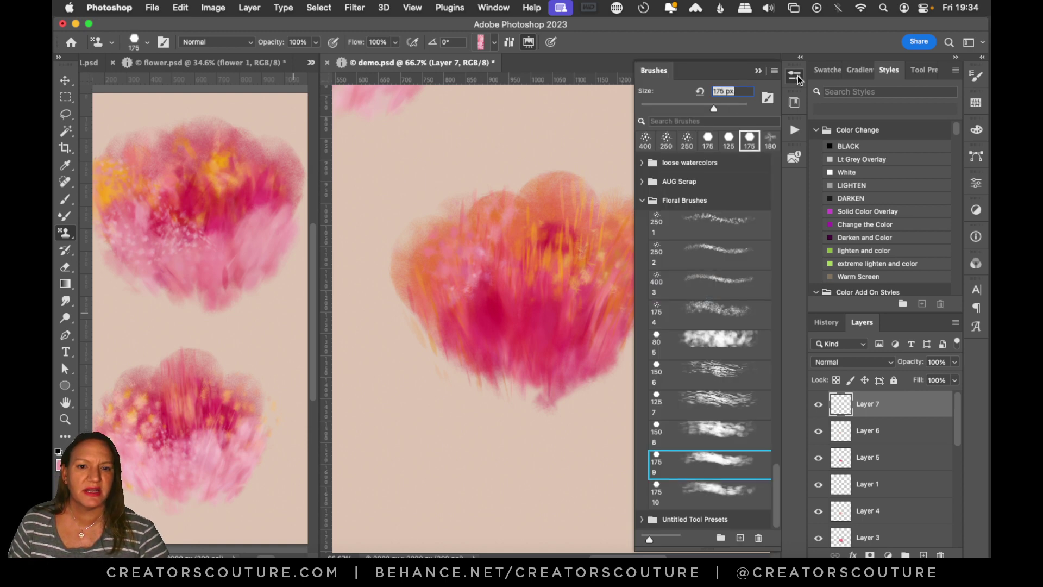
left_click(797, 78)
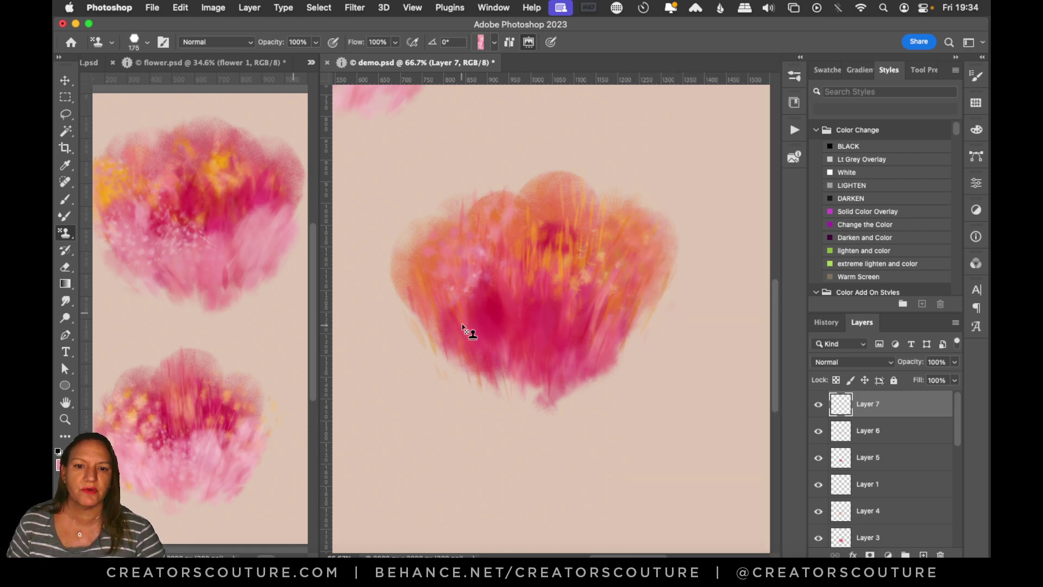
left_click_drag(462, 325, 482, 396)
key("super+z")
mouse_move(462, 337)
left_mouse_down()
mouse_move(504, 375)
mouse_move(474, 391)
mouse_move(503, 367)
mouse_move(512, 343)
mouse_move(529, 381)
mouse_move(528, 331)
mouse_move(535, 398)
left_mouse_up()
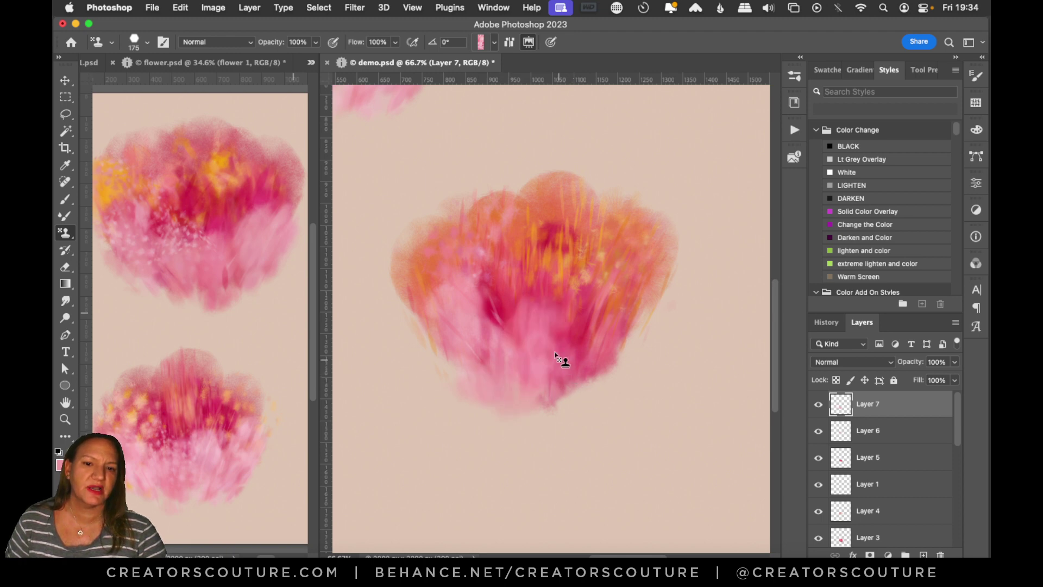
Step: Extend the soft pale pink strokes across the lower centre and lower-right petals on Layer 7
mouse_move(555, 352)
left_mouse_down()
mouse_move(552, 400)
mouse_move(594, 368)
mouse_move(571, 361)
mouse_move(585, 337)
mouse_move(565, 399)
mouse_move(628, 389)
mouse_move(633, 382)
mouse_move(606, 379)
mouse_move(619, 335)
mouse_move(605, 391)
left_mouse_up()
key("super+z")
key("super+z")
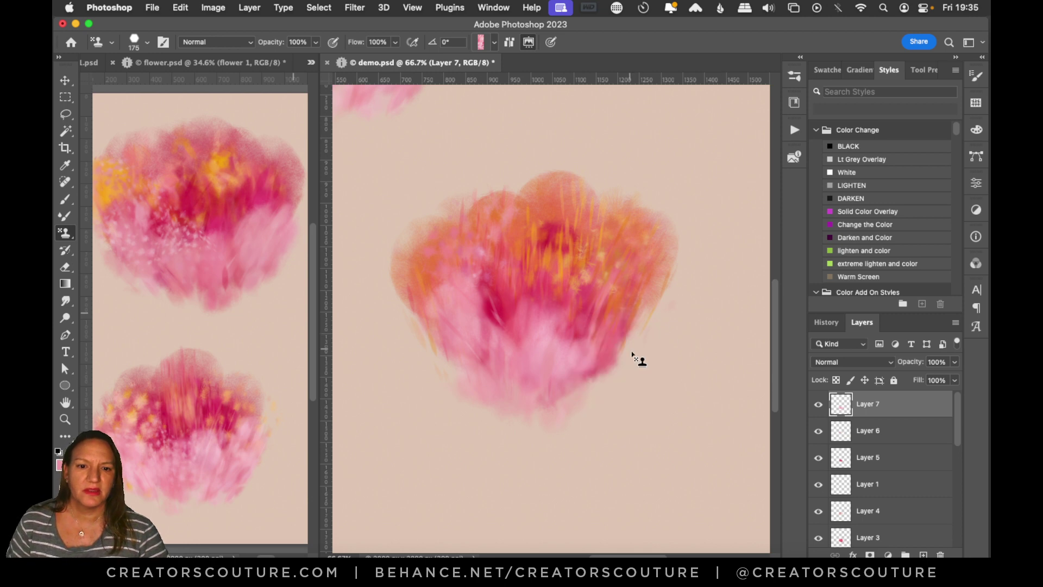
mouse_move(636, 333)
left_mouse_down()
mouse_move(584, 378)
mouse_move(598, 407)
left_mouse_up()
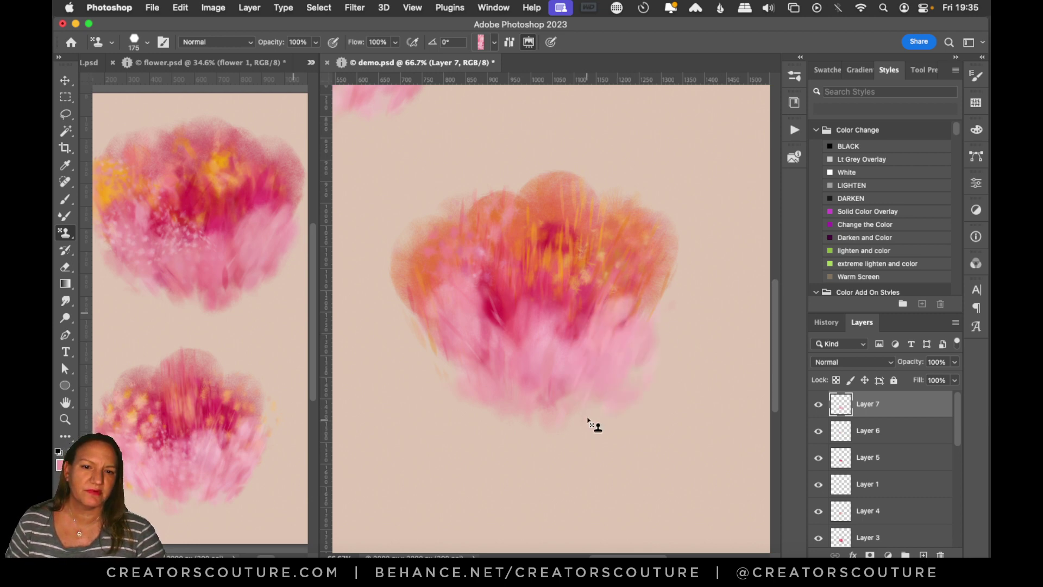
left_click_drag(598, 331, 606, 325)
key("super+z")
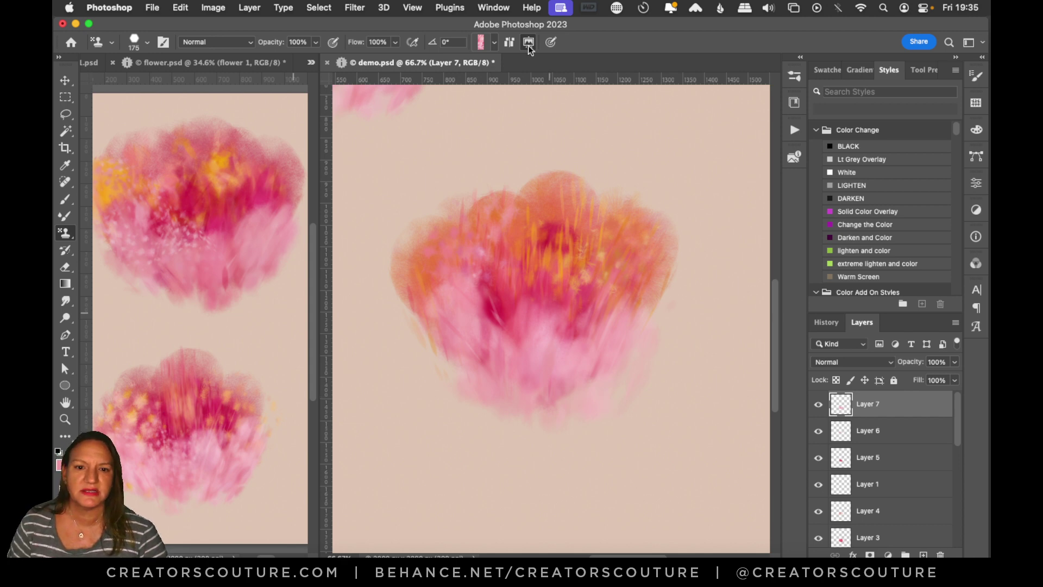
Step: Try painting the wide red petal pattern over the lower-left petals on Layer 7
left_click(492, 41)
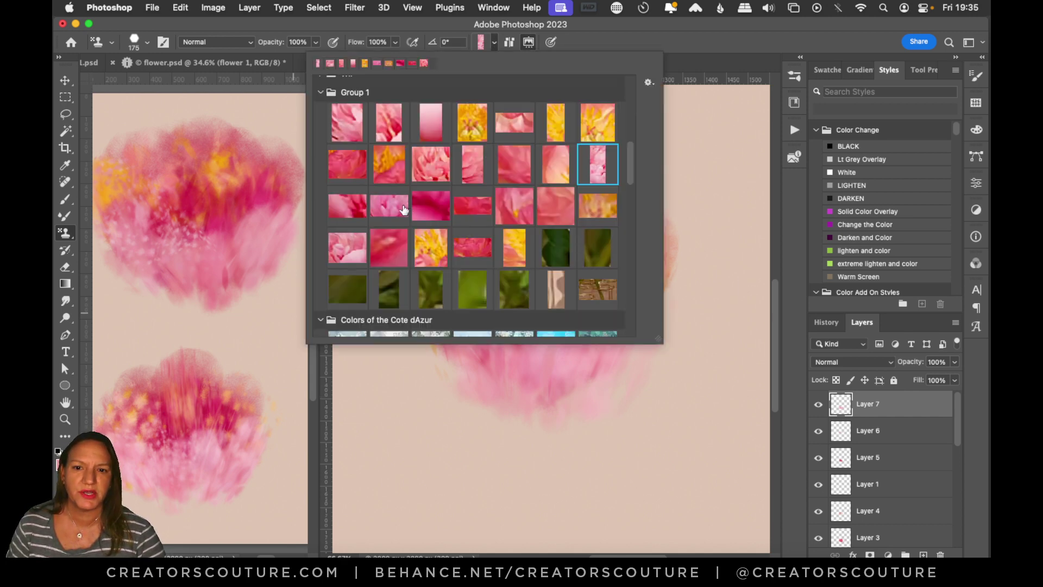
left_click(470, 211)
left_click(588, 282)
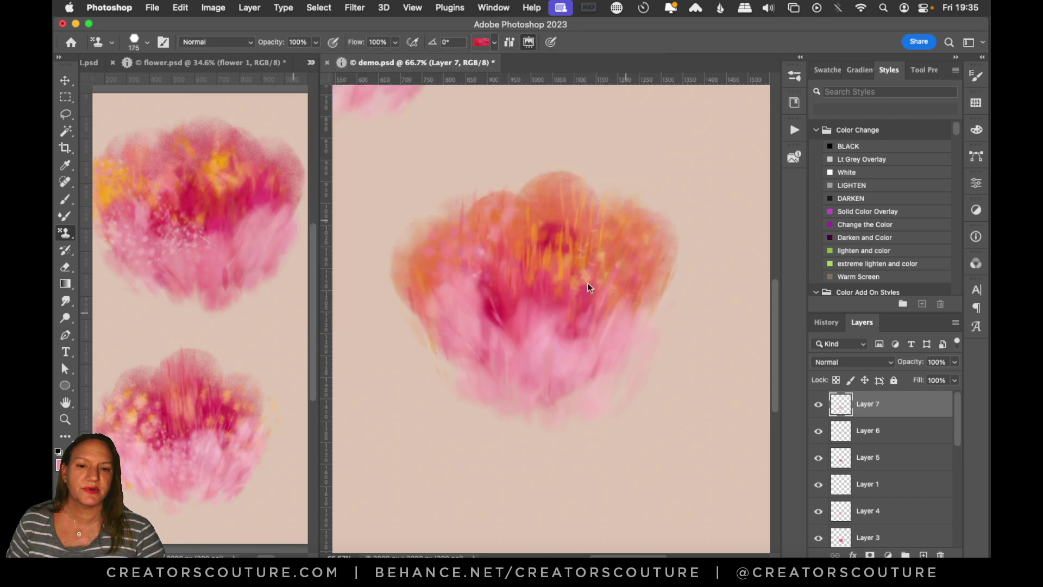
left_click_drag(463, 329, 516, 413)
key("super+z")
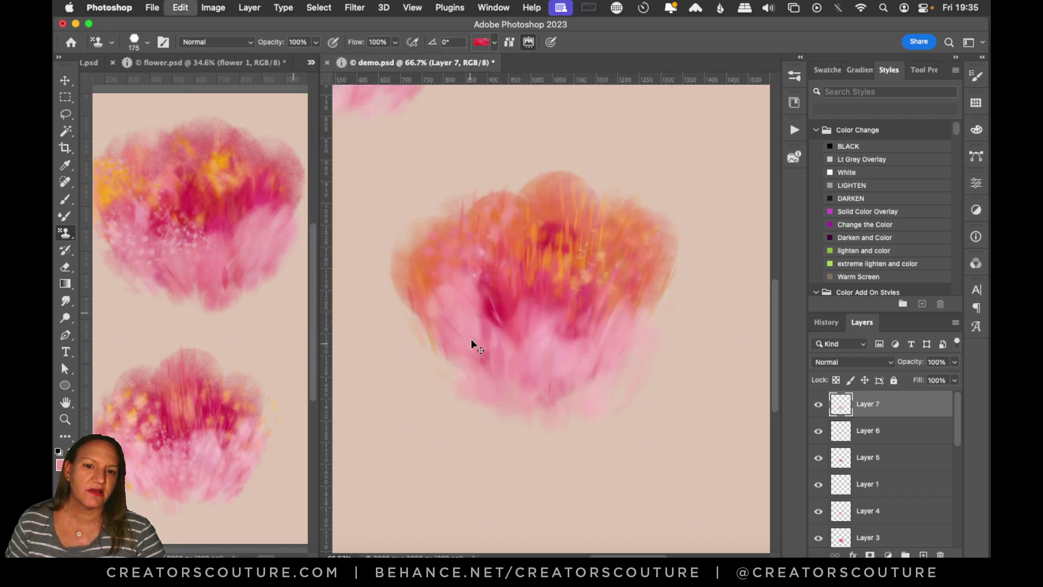
Step: Try painting the deep magenta pattern over the lower-left petals on Layer 7
left_click(482, 44)
left_click(435, 211)
left_click(602, 38)
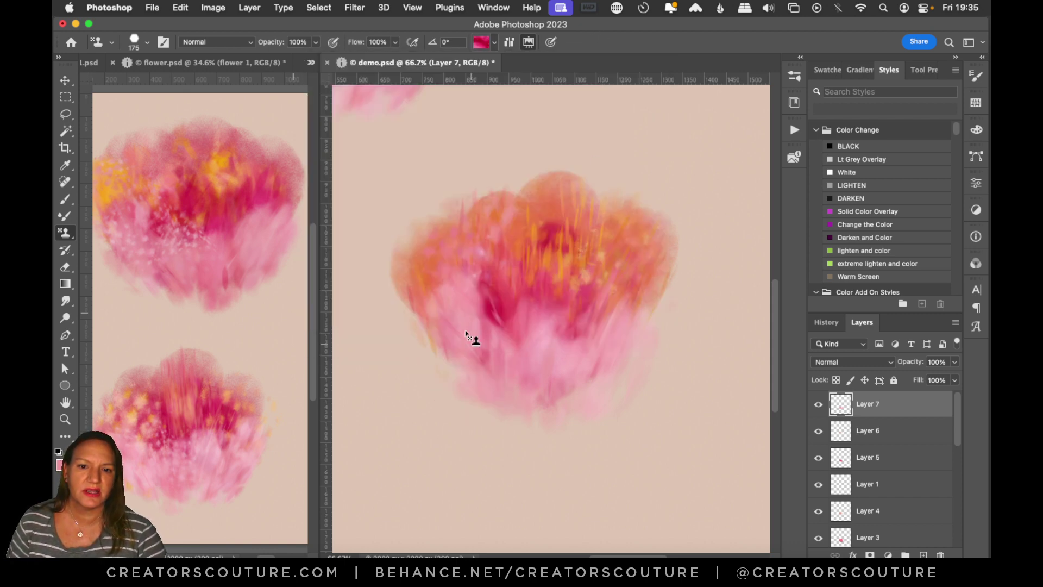
left_click_drag(467, 340, 494, 410)
key("super+z")
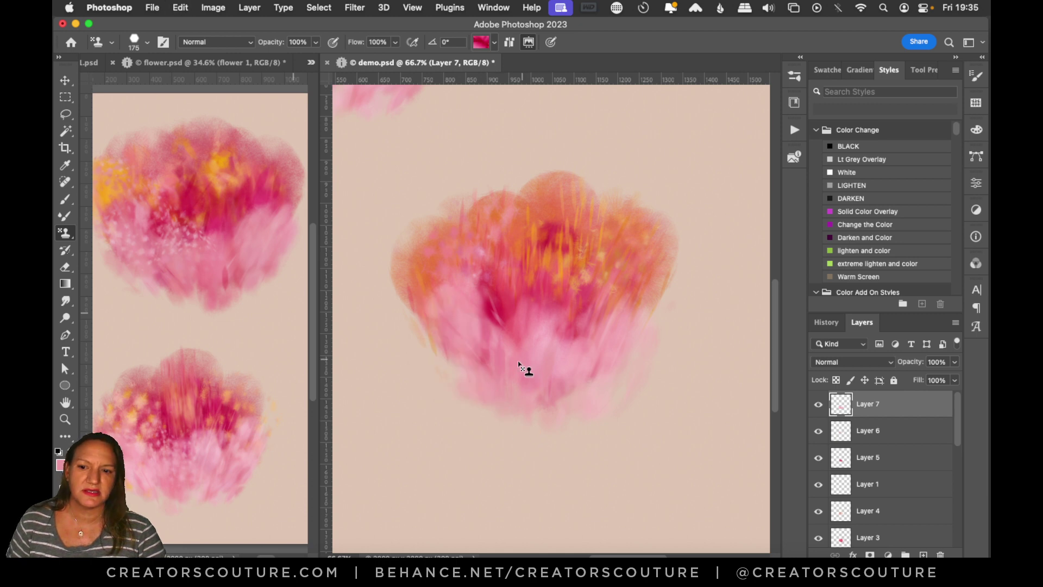
Step: Reduce the brush to 150 px and try the deep magenta strokes again on the lower-left petals
key("bracketleft")
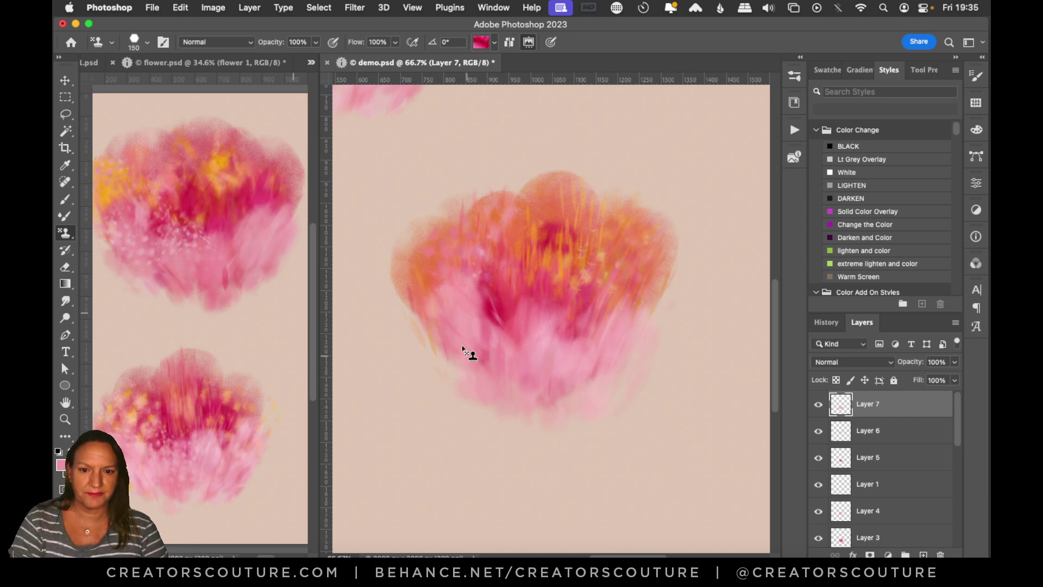
left_click_drag(468, 354, 503, 410)
key("super+z")
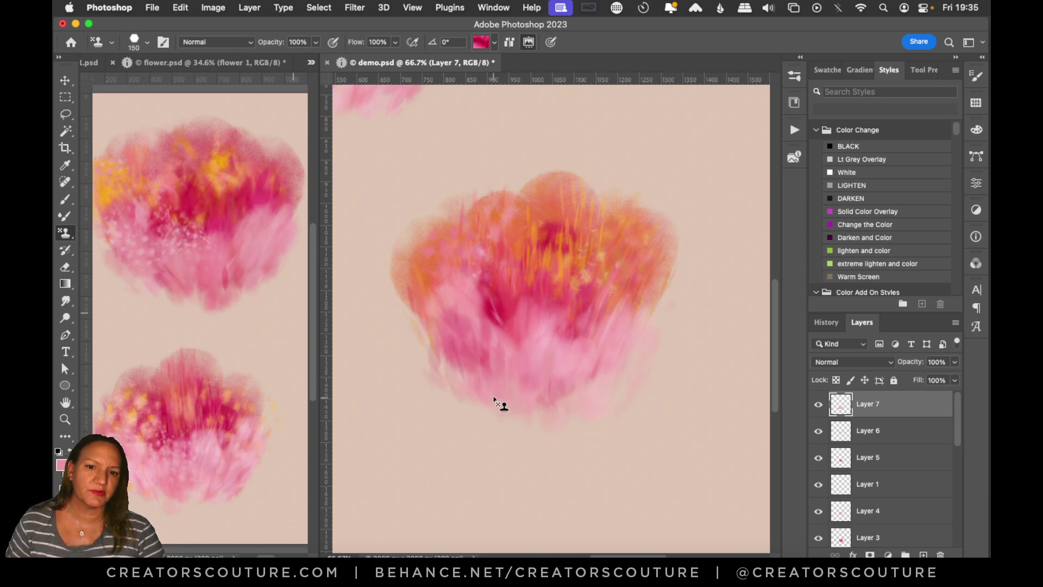
key("super+z")
Step: Paint the narrow pale pink flower pattern along the lower-left and lower-right petal edges on Layer 7 at 150 px
left_click(485, 44)
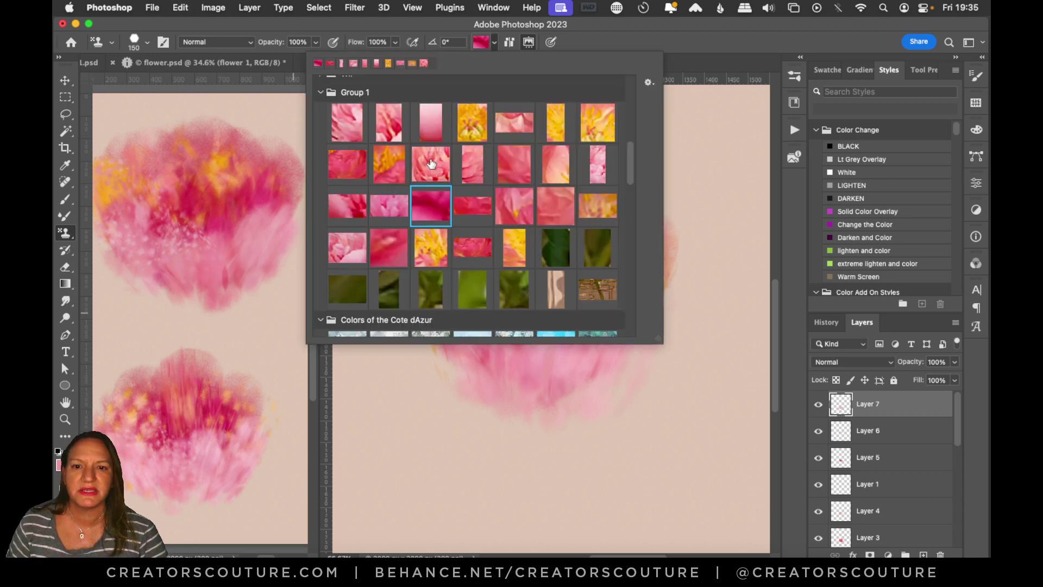
left_click(598, 164)
key("Return")
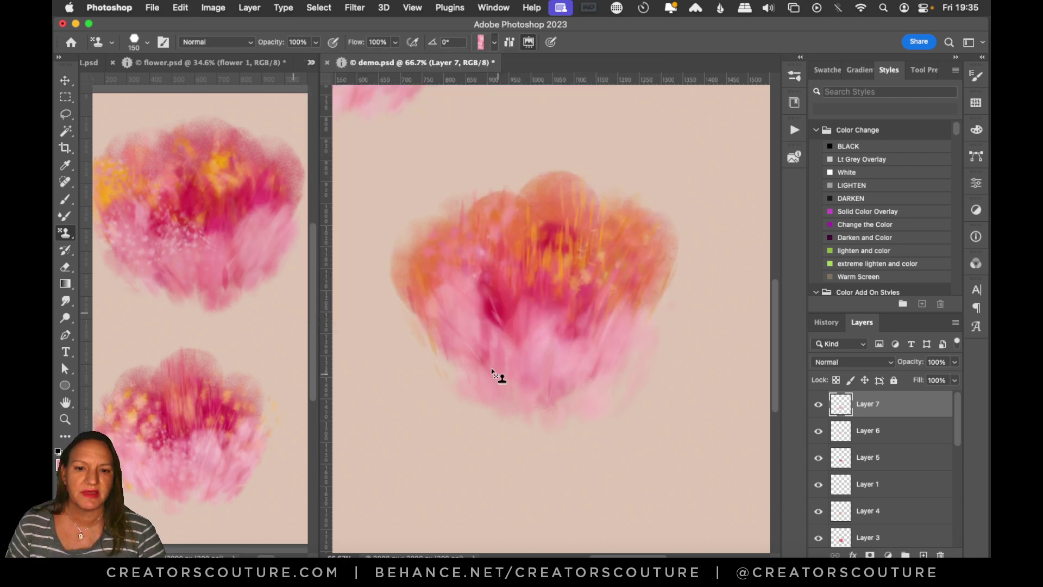
mouse_move(461, 354)
left_mouse_down()
mouse_move(496, 391)
mouse_move(454, 353)
mouse_move(487, 374)
mouse_move(473, 361)
mouse_move(445, 353)
left_mouse_up()
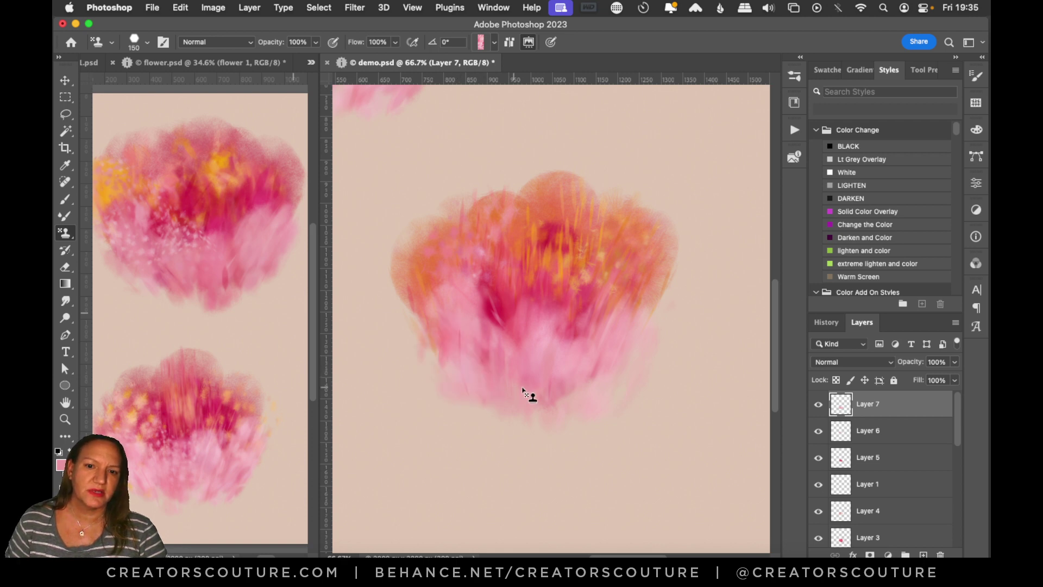
mouse_move(638, 326)
left_mouse_down()
mouse_move(604, 364)
mouse_move(648, 301)
mouse_move(630, 344)
left_mouse_up()
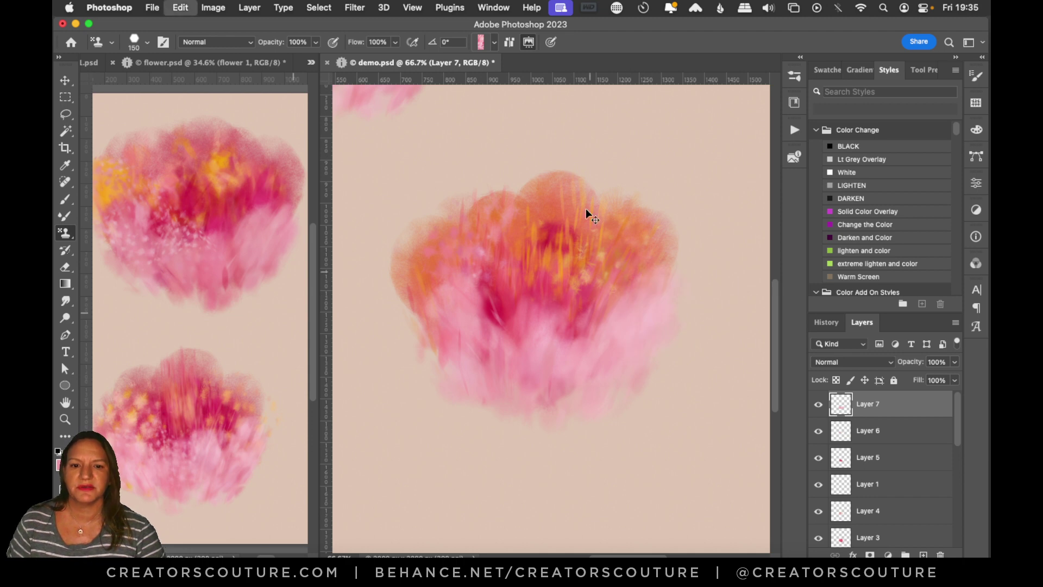
Step: Choose the first pink petal pattern in Group 1 for stamping on Layer 7
left_click(482, 44)
left_click(352, 129)
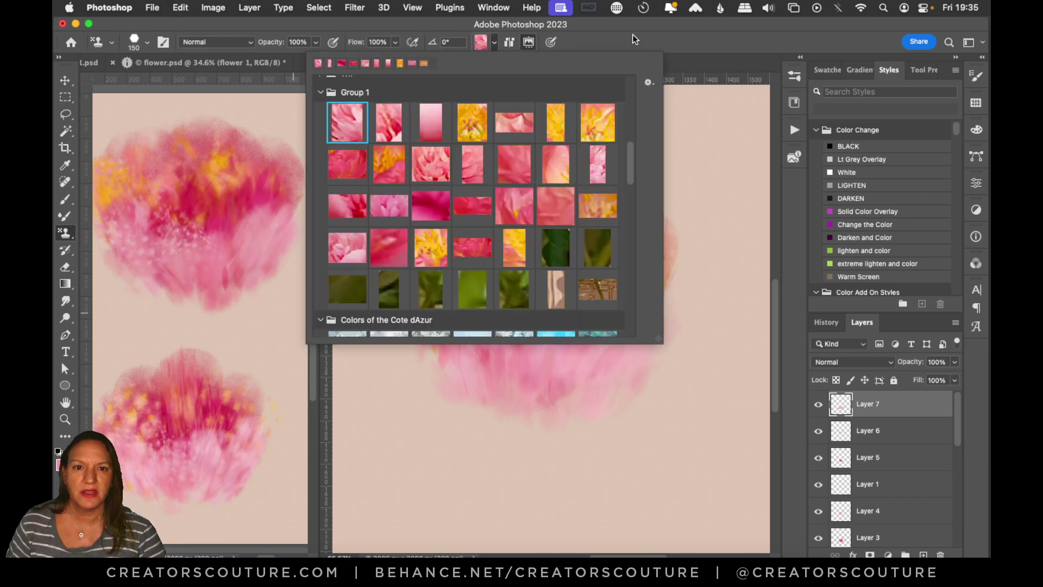
key("Return")
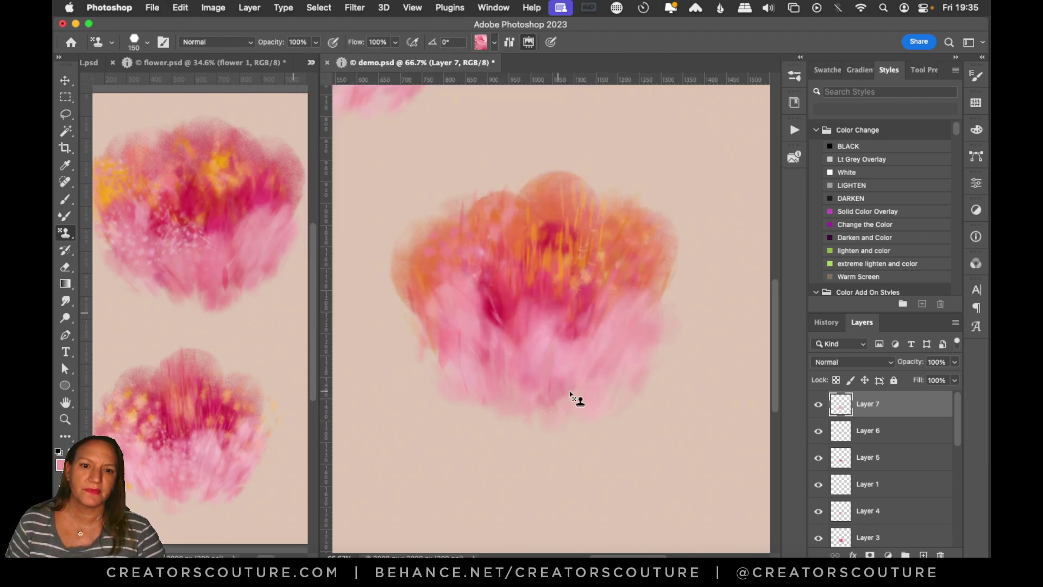
Step: Examine what layers 4 and 10 of the layered 2 group add to the finished flower by hiding and showing each
left_click_drag(955, 428, 957, 487)
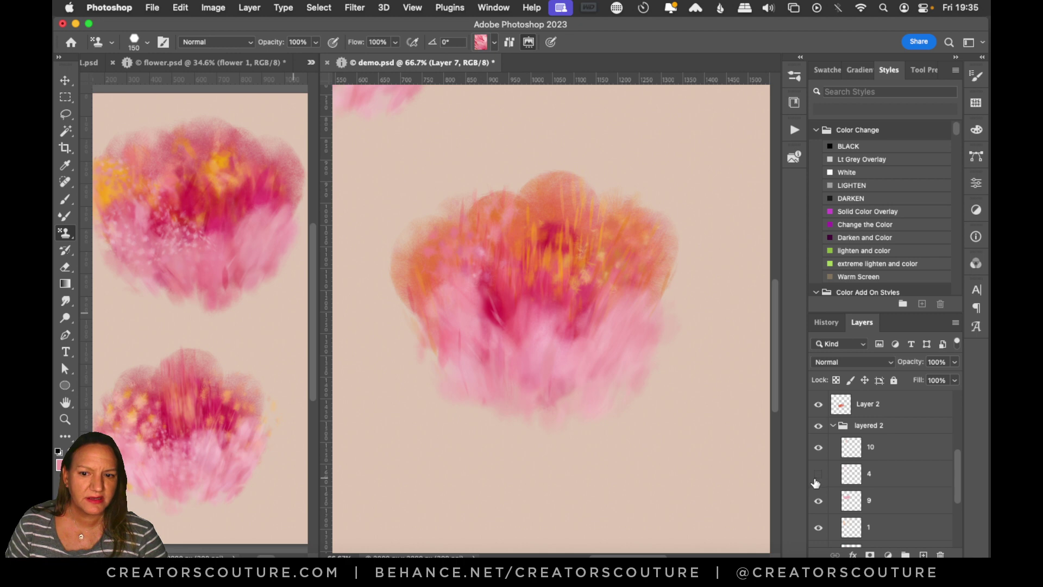
left_click_drag(774, 347, 769, 267)
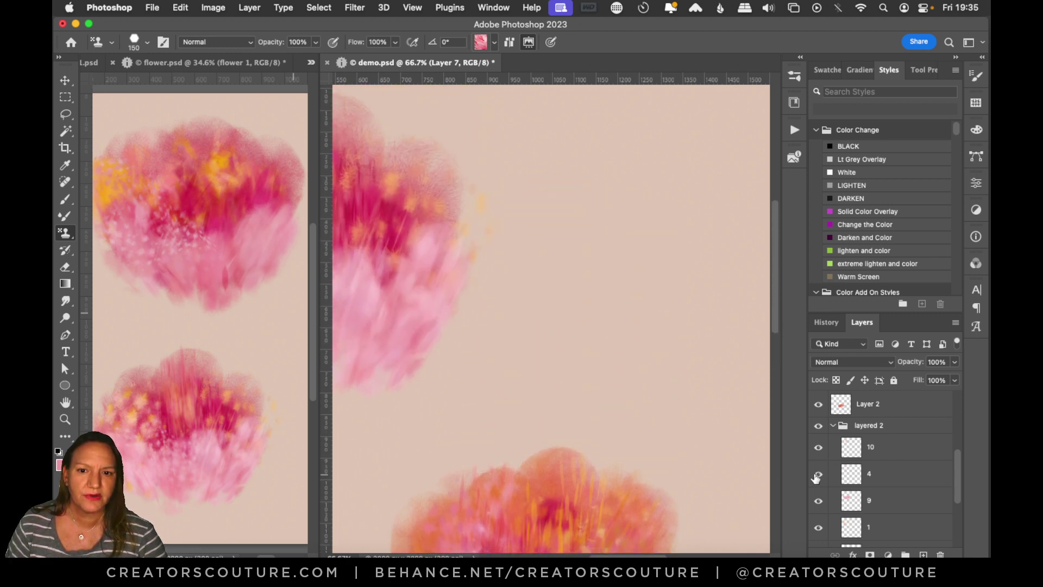
left_click_drag(625, 555, 604, 549)
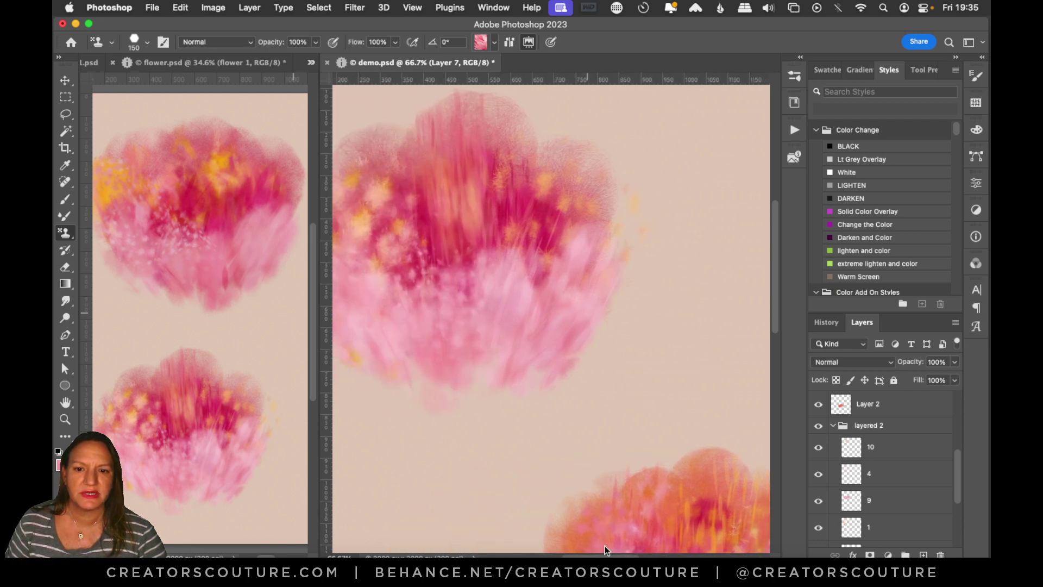
left_click(819, 475)
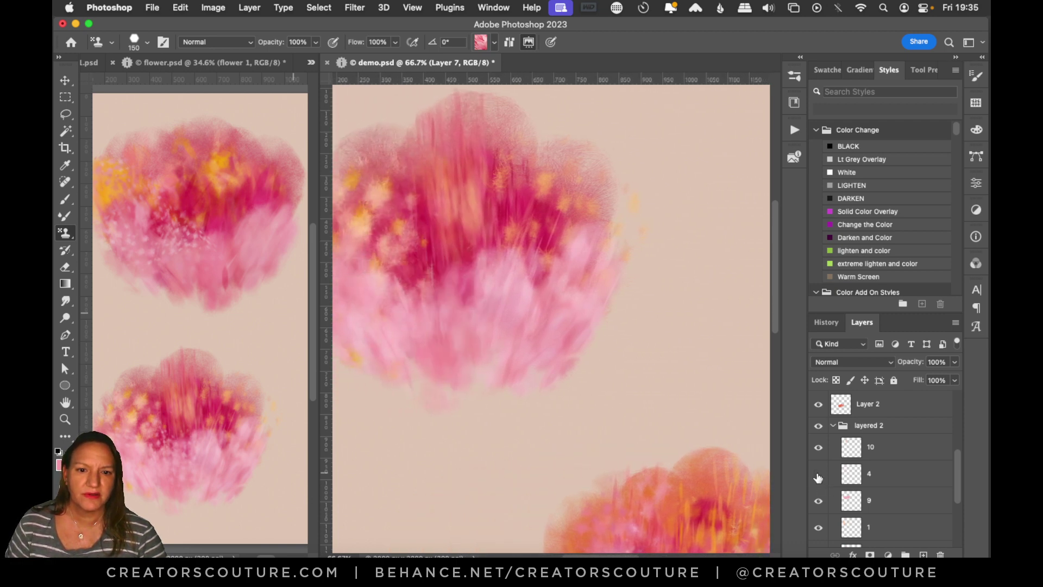
left_click(818, 475)
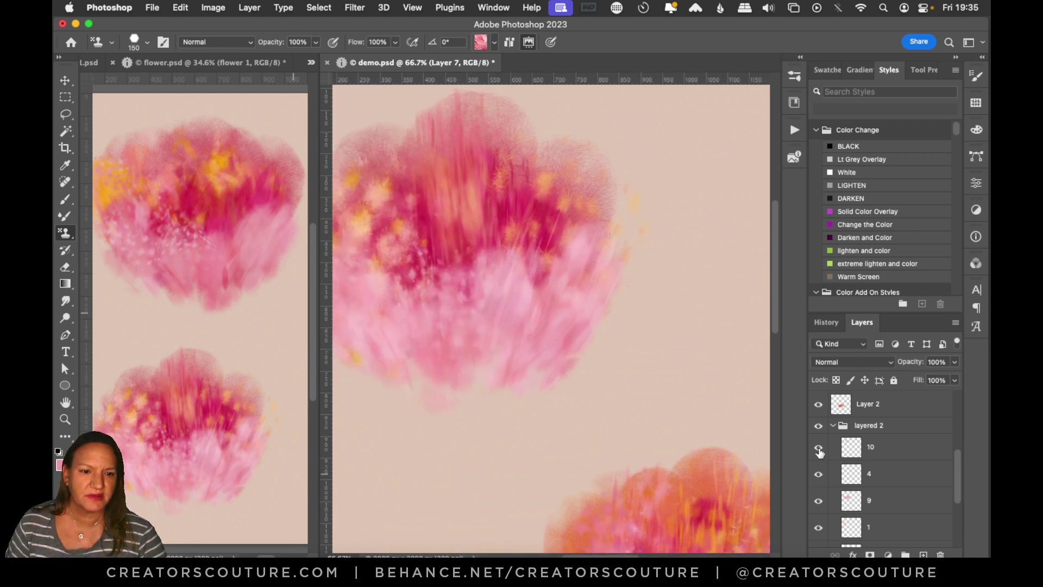
left_click(819, 450)
left_click(820, 449)
left_click_drag(775, 286, 771, 347)
left_click_drag(605, 556, 647, 554)
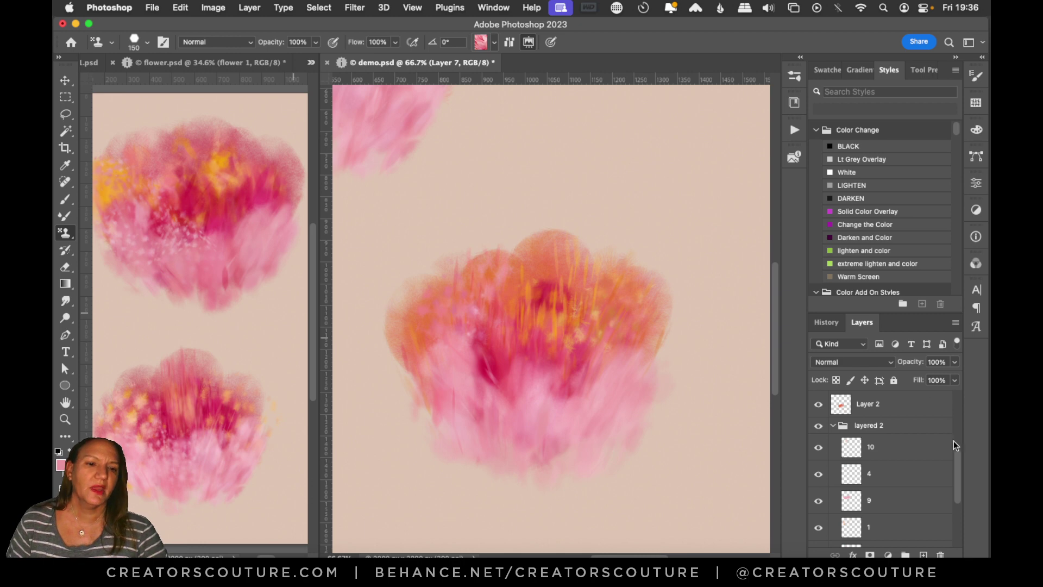
Step: Add a new layer above Layer 7 and set up floral brush 4 at 175 px with the light pink peony pattern
left_click_drag(958, 474, 957, 363)
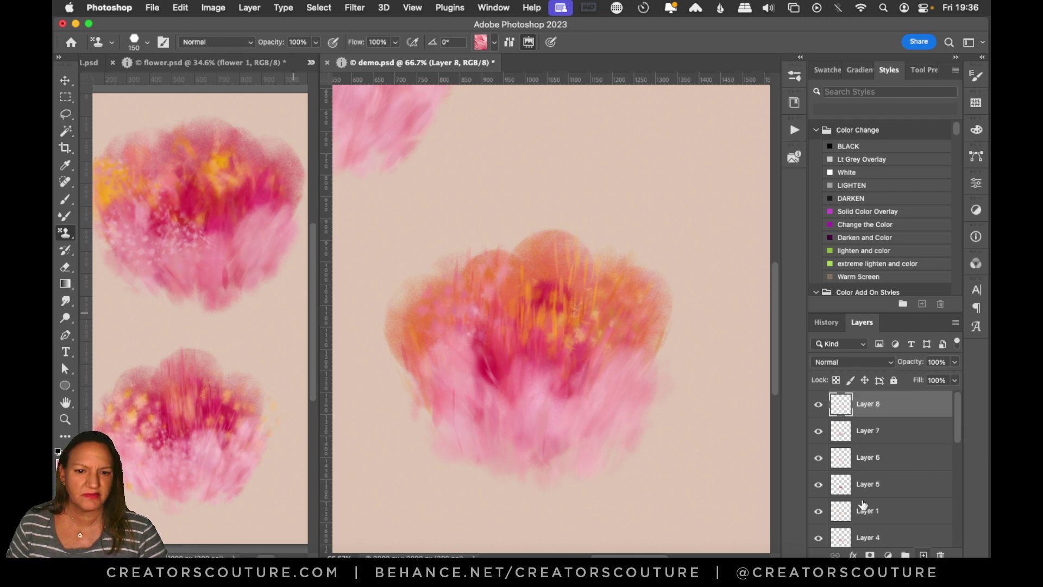
left_click(483, 46)
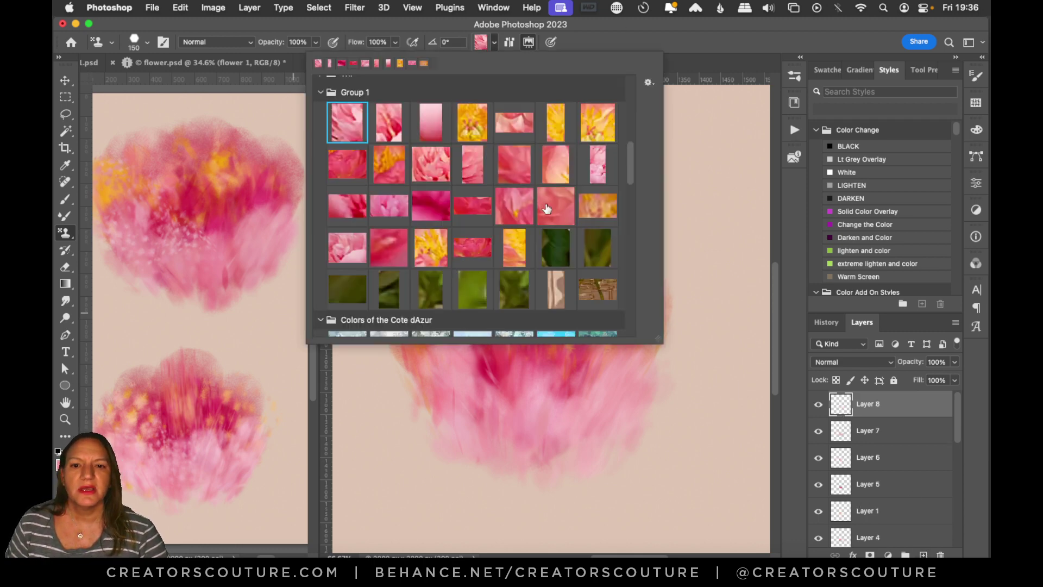
left_click(359, 249)
left_click(796, 102)
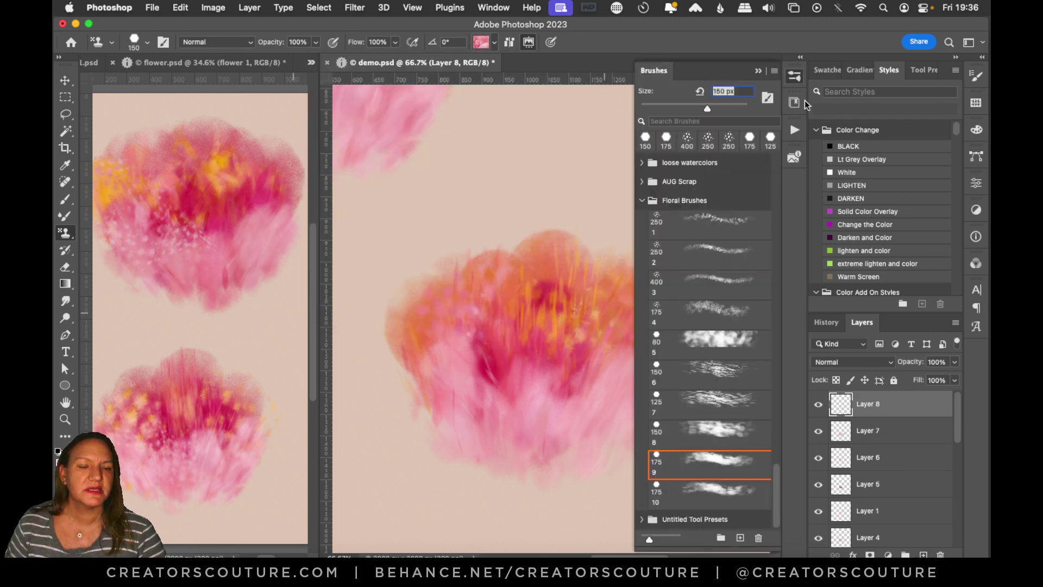
left_click(699, 315)
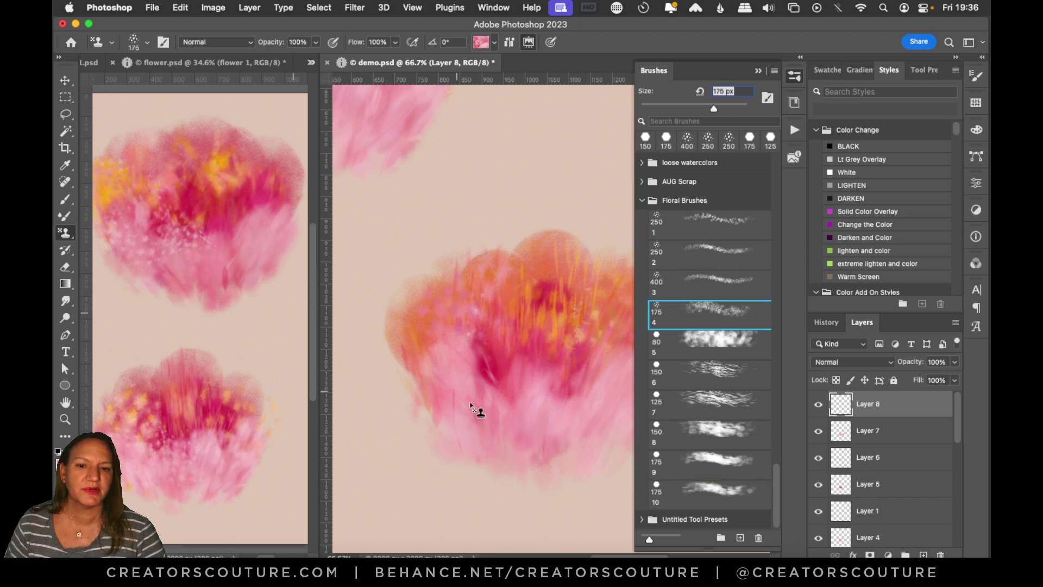
Step: Stamp speckles of the light pink peony pattern over the left petals on Layer 8
left_click(467, 405)
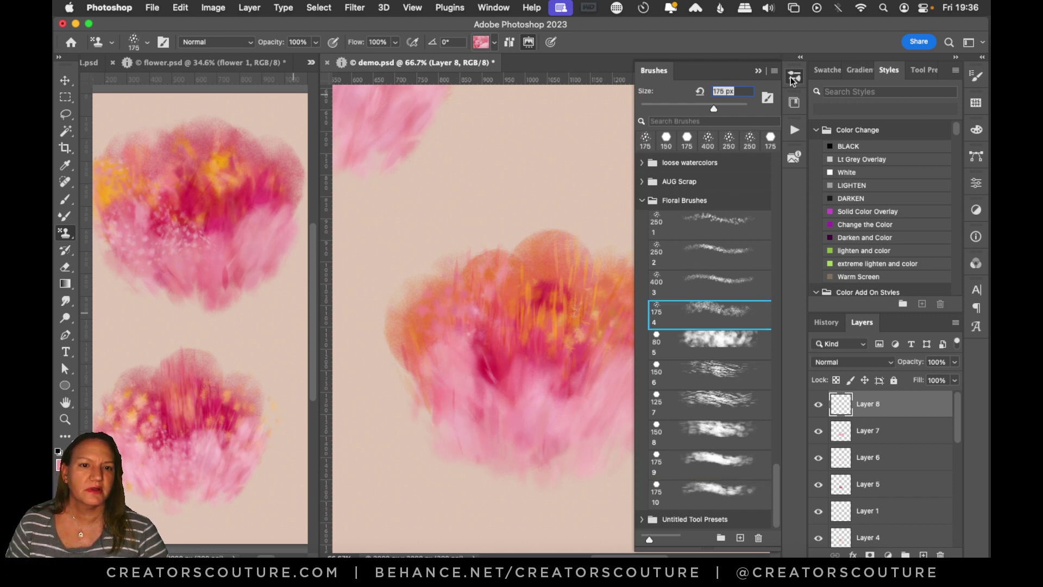
left_click(794, 103)
left_click(427, 348)
left_click(387, 357)
left_click_drag(613, 384, 628, 429)
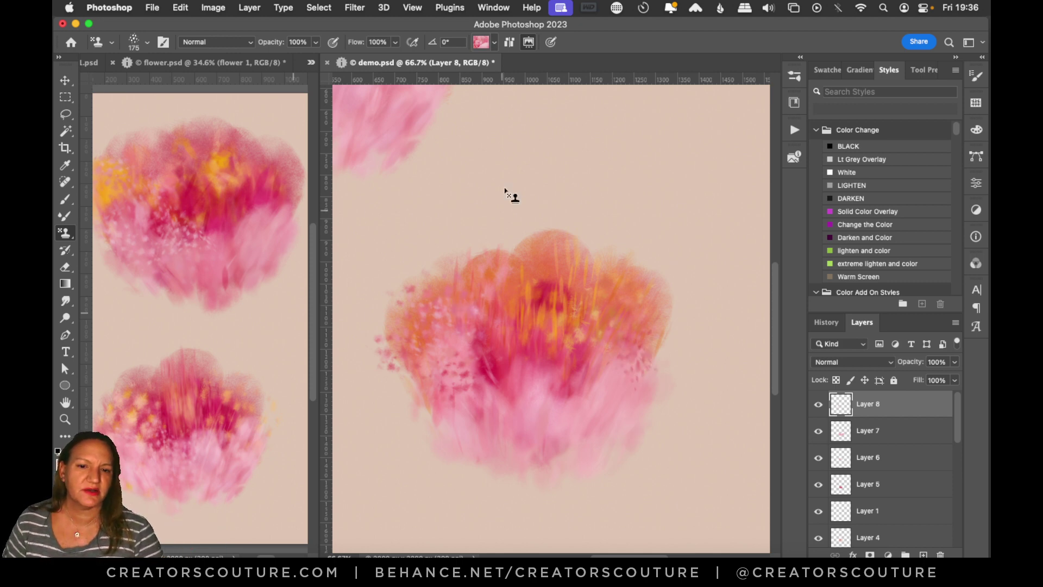
mouse_move(472, 331)
left_mouse_down()
mouse_move(456, 357)
mouse_move(552, 361)
mouse_move(629, 380)
mouse_move(590, 402)
left_mouse_up()
Step: Try the pink gradient pattern for speckles on Layer 8, undo it, and return to the light pink peony pattern
left_click(493, 42)
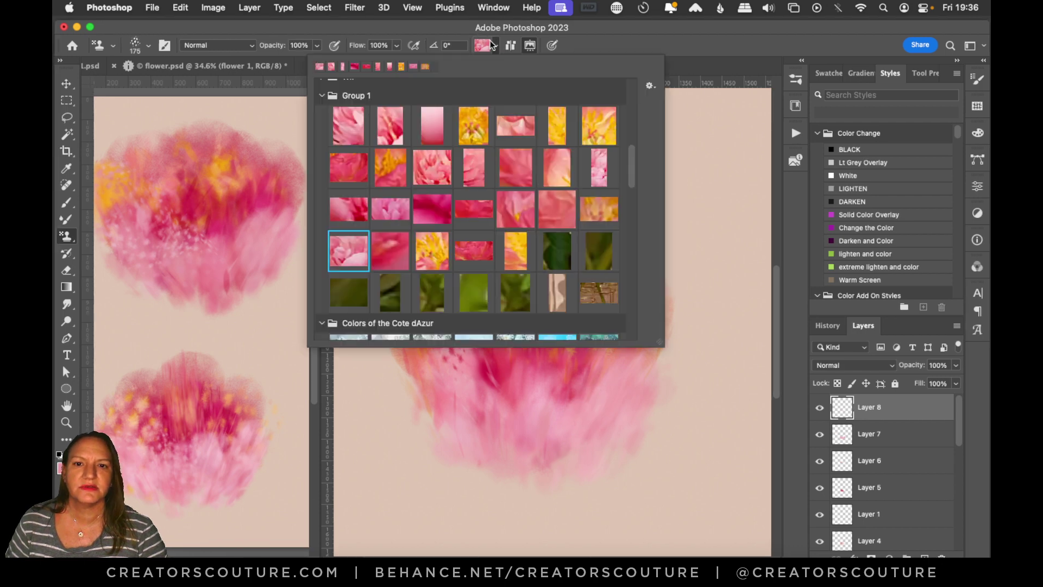
left_click(433, 138)
left_click_drag(629, 25, 630, 21)
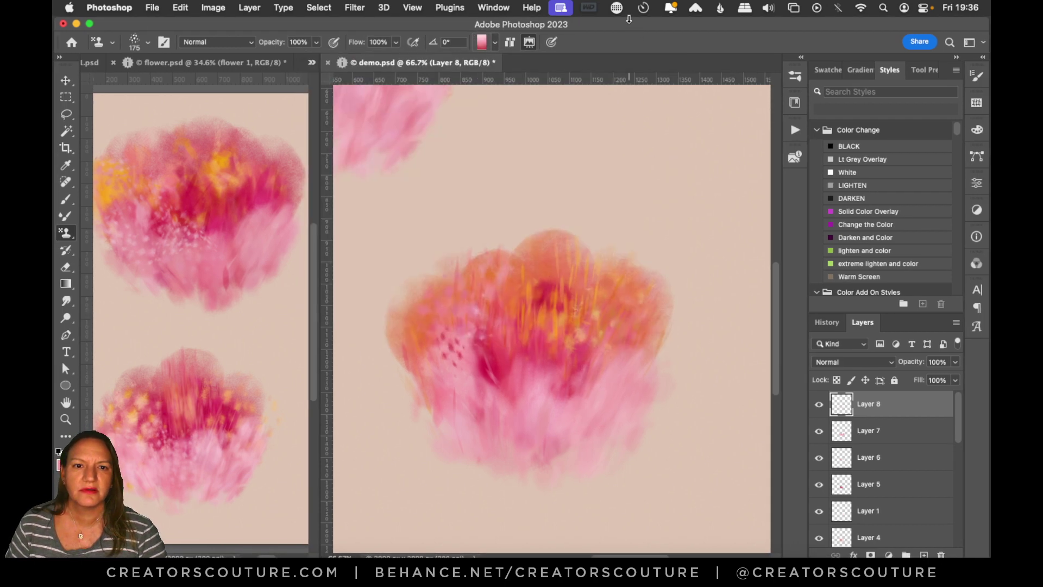
left_click(566, 396)
key("ctrl+z")
left_click(487, 47)
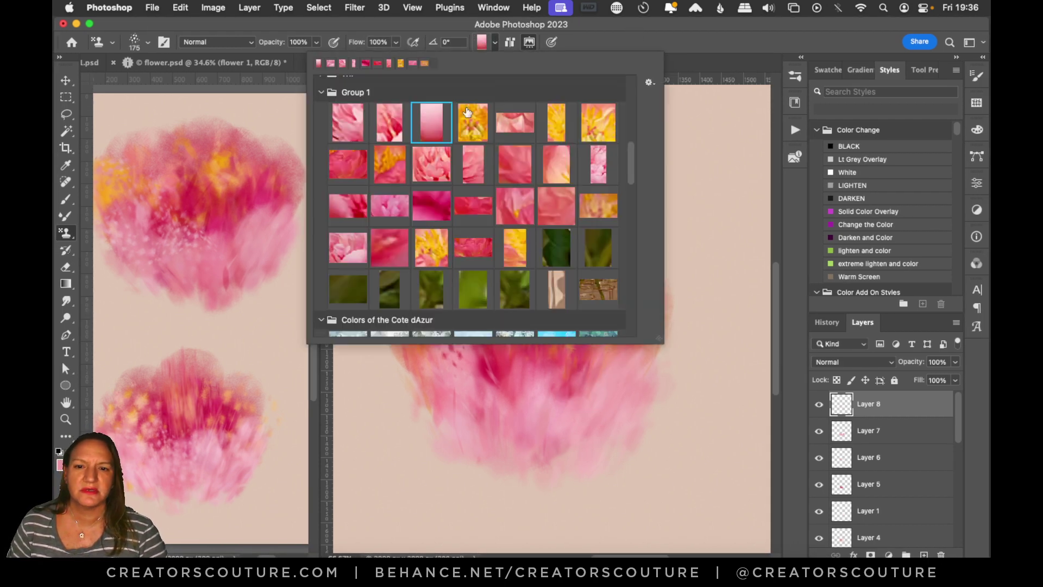
left_click(347, 247)
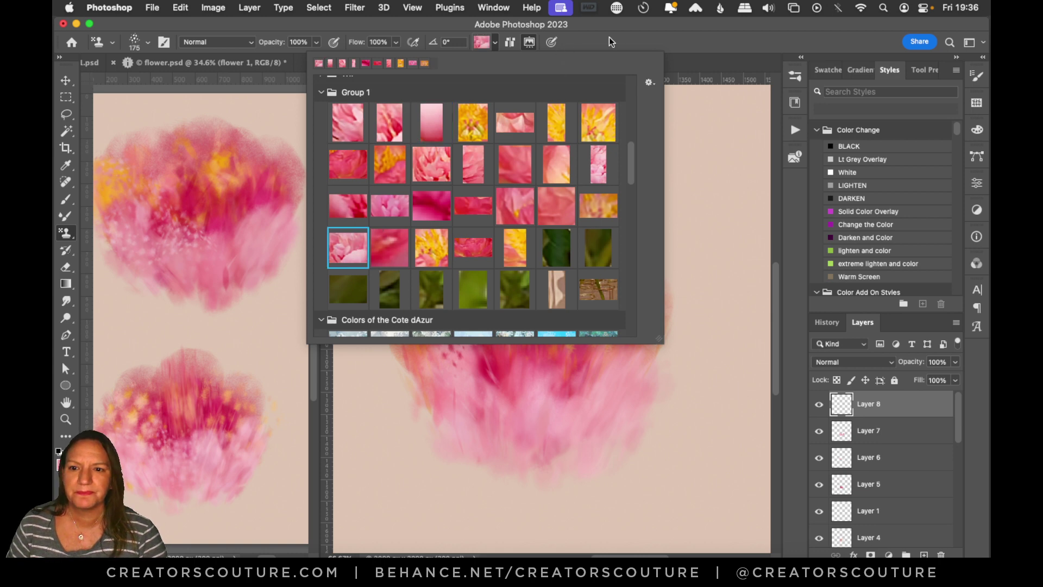
left_click(623, 29)
Step: Stamp speckles of the narrow pale pink flower pattern over the left and right petals on Layer 8
left_click(495, 42)
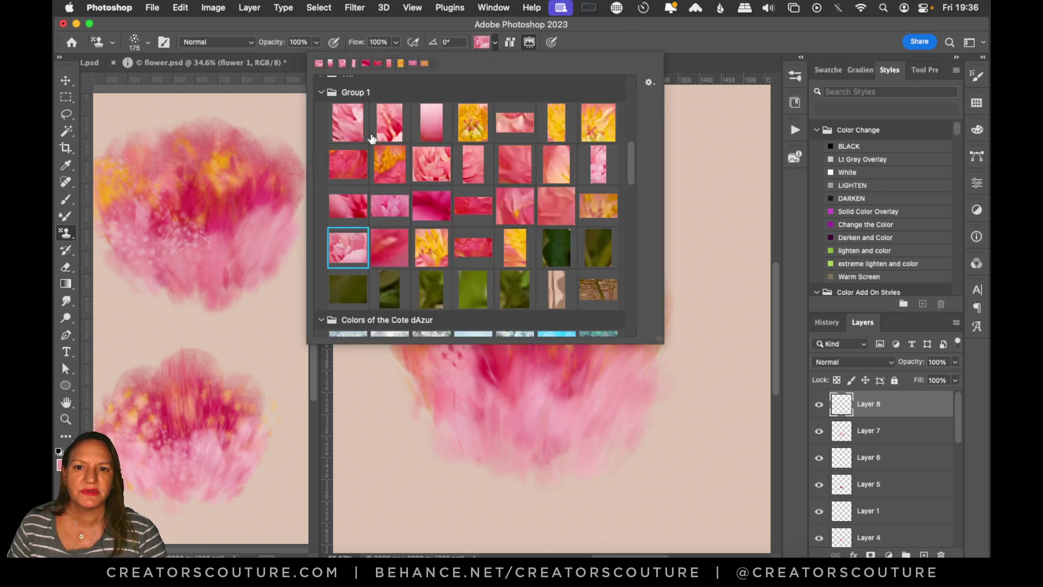
left_click(598, 164)
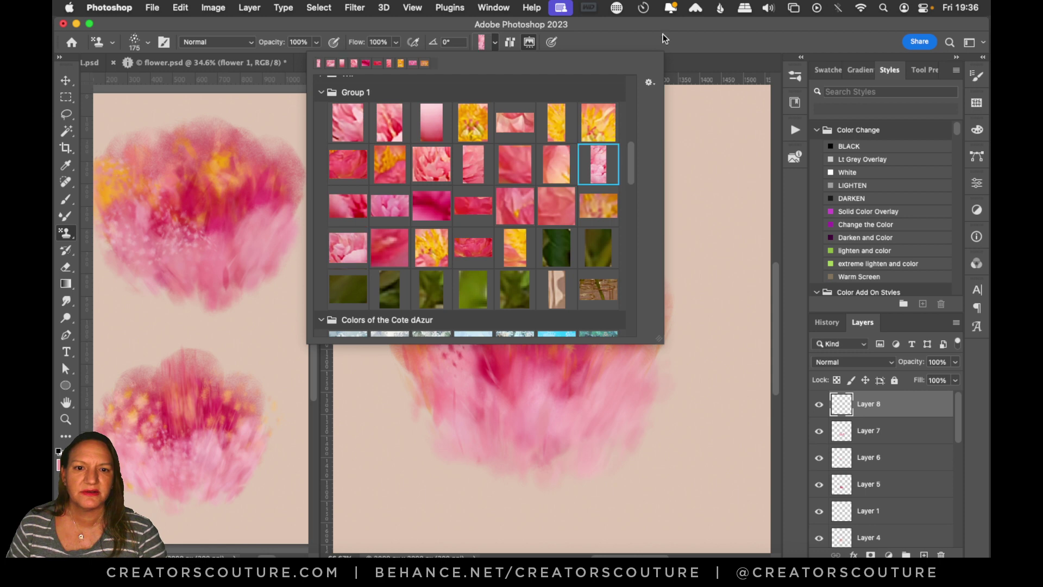
left_click(663, 38)
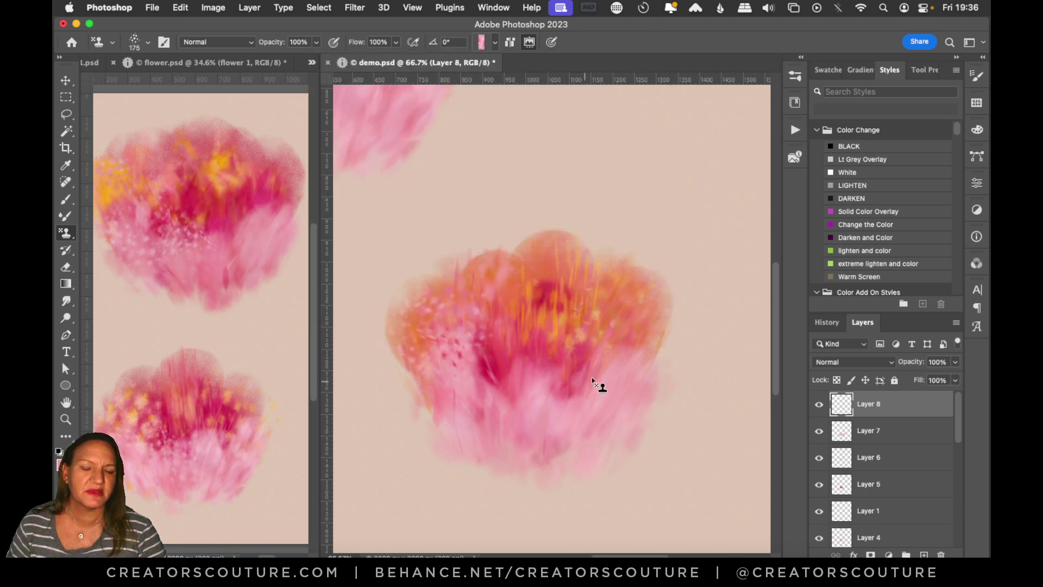
left_click(639, 343)
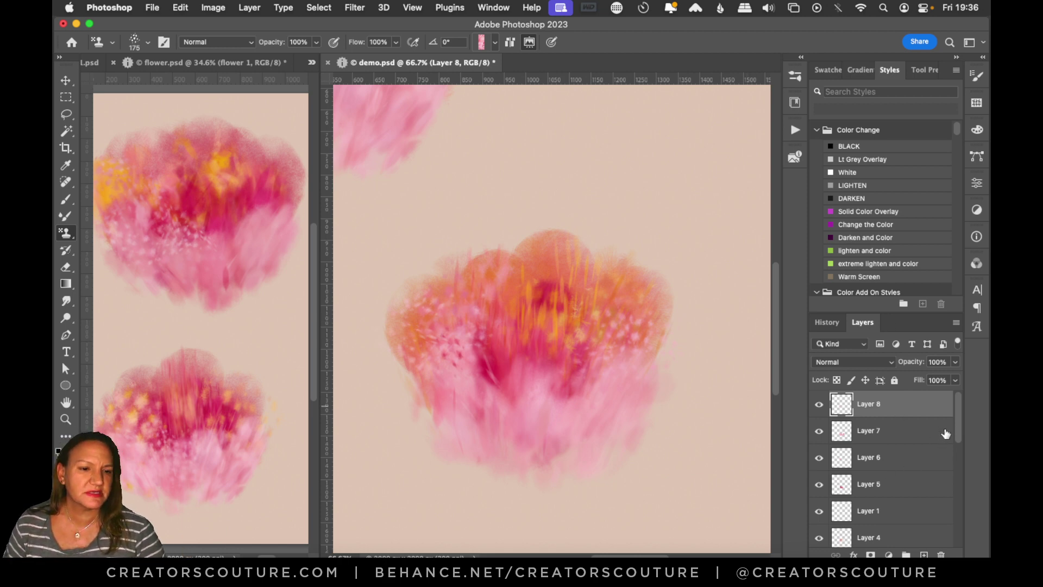
Step: Add a new layer above Layer 8 and choose floral brush 10 at 175 px
left_click(925, 554)
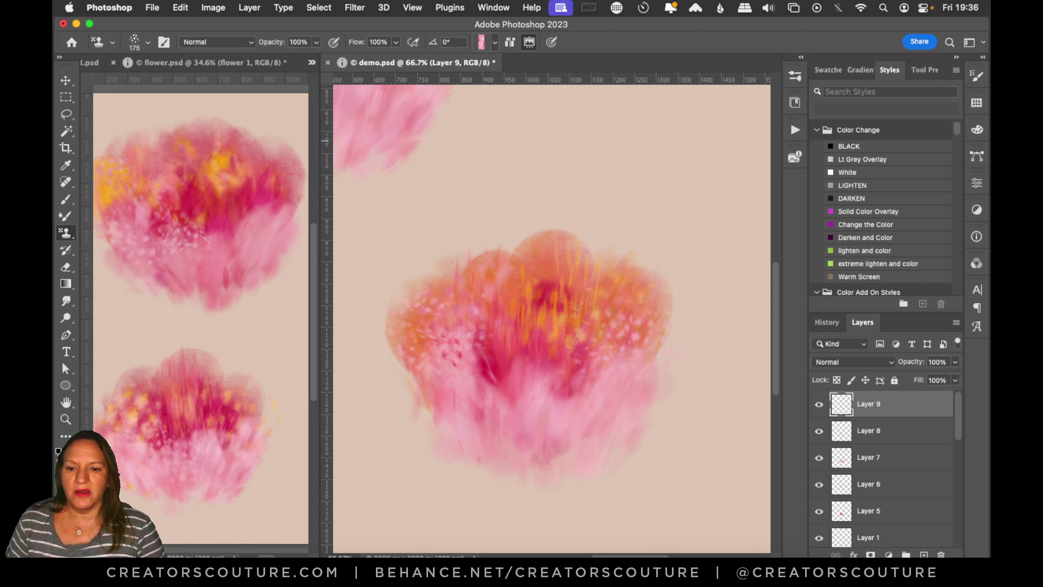
mouse_move(261, 548)
left_mouse_down()
mouse_move(245, 548)
mouse_move(277, 548)
mouse_move(259, 548)
left_mouse_up()
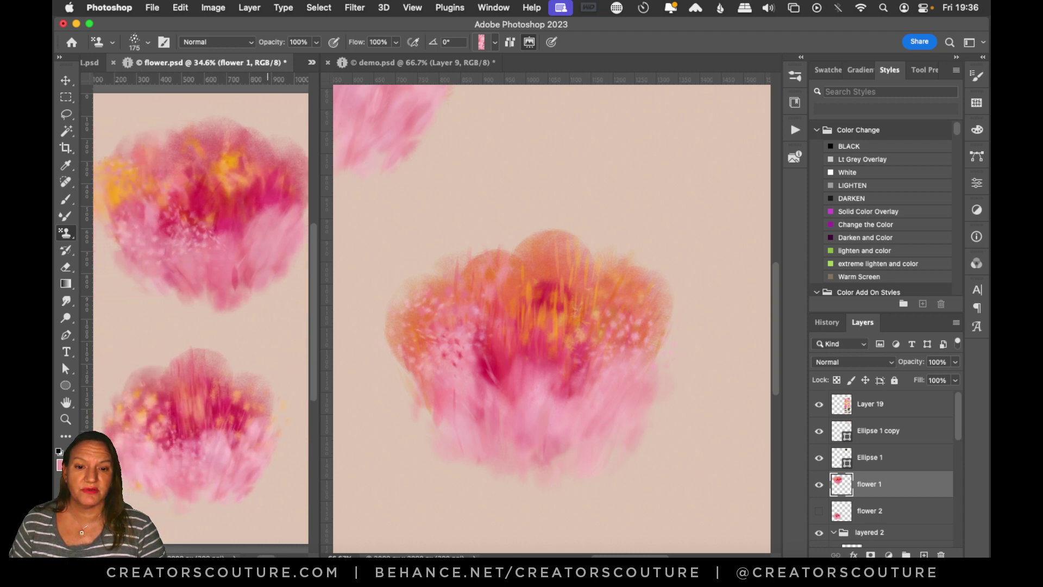
left_click(580, 266)
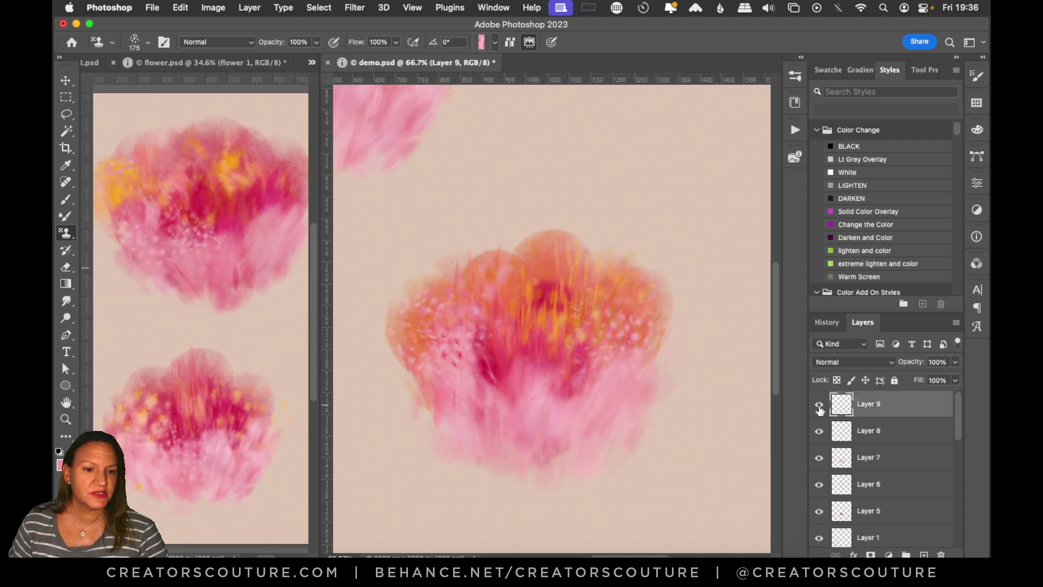
scroll(945, 478, "down", 5)
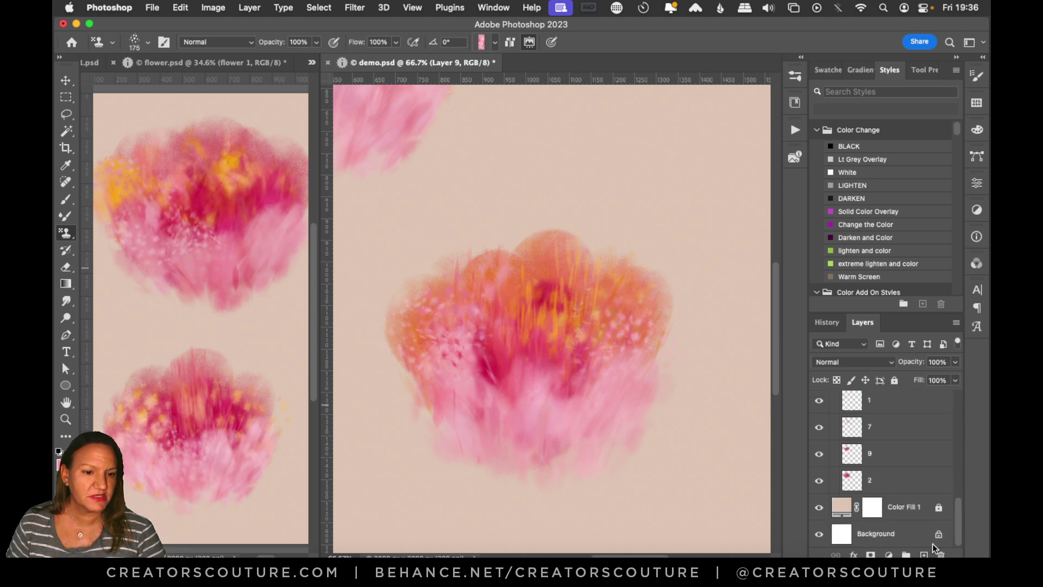
scroll(943, 484, "up", 5)
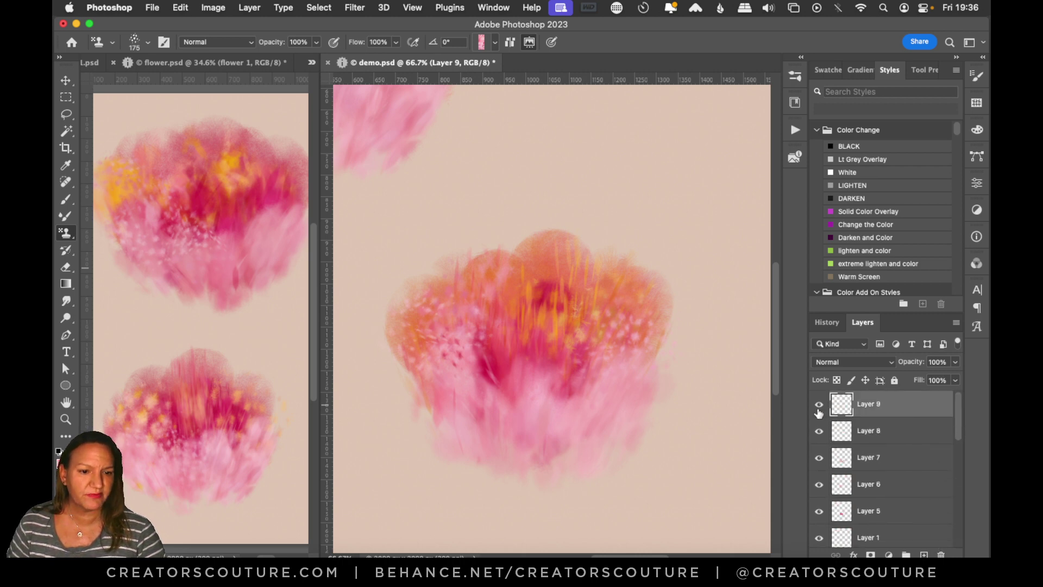
left_click(795, 75)
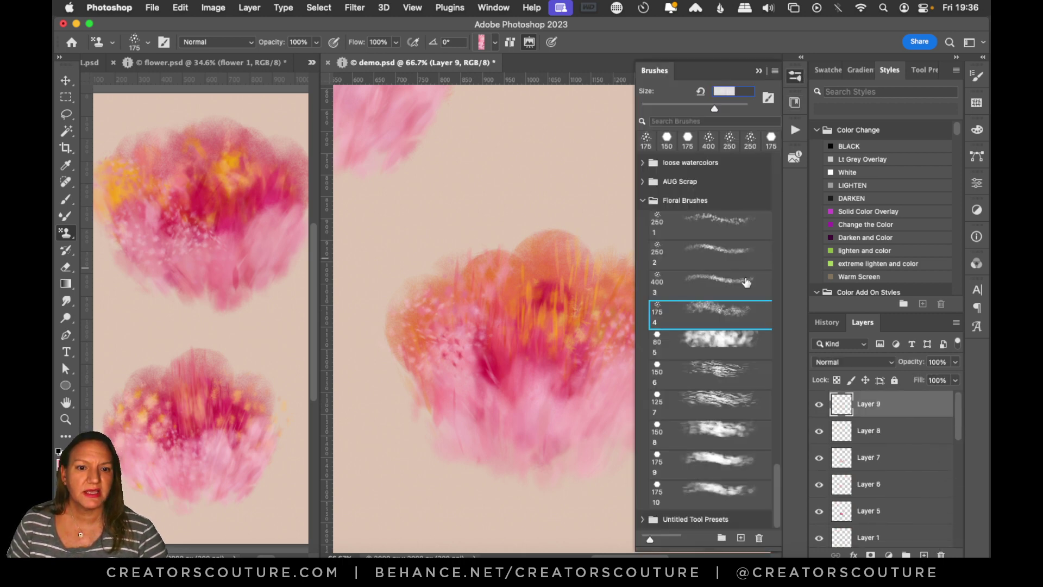
left_click(723, 492)
left_click(544, 64)
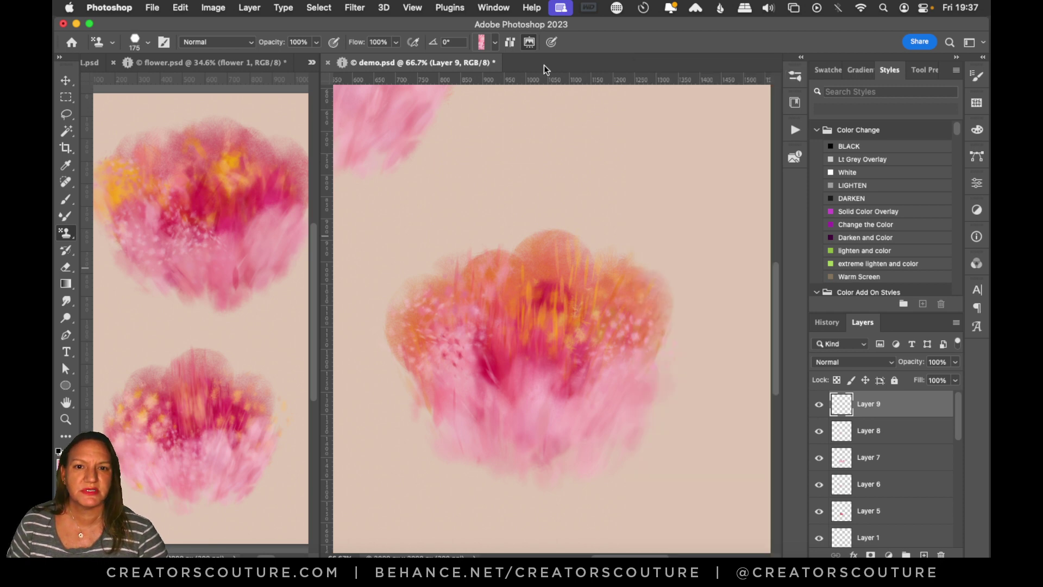
Step: Paint the yellow stamen pattern from the first row of Group 1 over the flower's centre and inner left petals on Layer 9
left_click(495, 42)
left_click(473, 122)
left_click(602, 85)
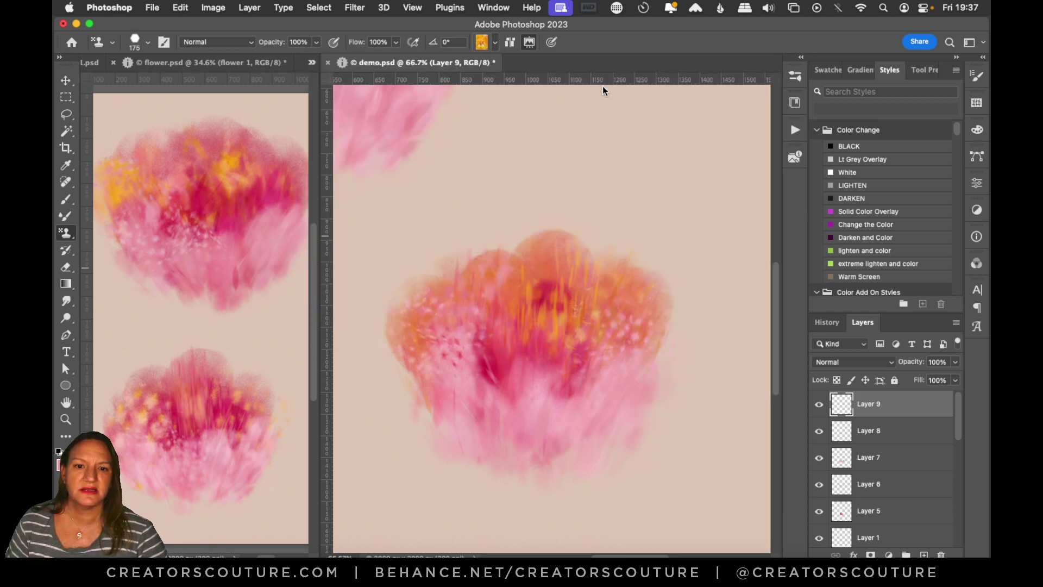
mouse_move(525, 400)
left_mouse_down()
mouse_move(557, 353)
mouse_move(560, 413)
mouse_move(585, 380)
mouse_move(459, 358)
mouse_move(509, 436)
mouse_move(489, 469)
mouse_move(596, 461)
mouse_move(584, 464)
mouse_move(577, 430)
mouse_move(568, 457)
mouse_move(601, 491)
left_mouse_up()
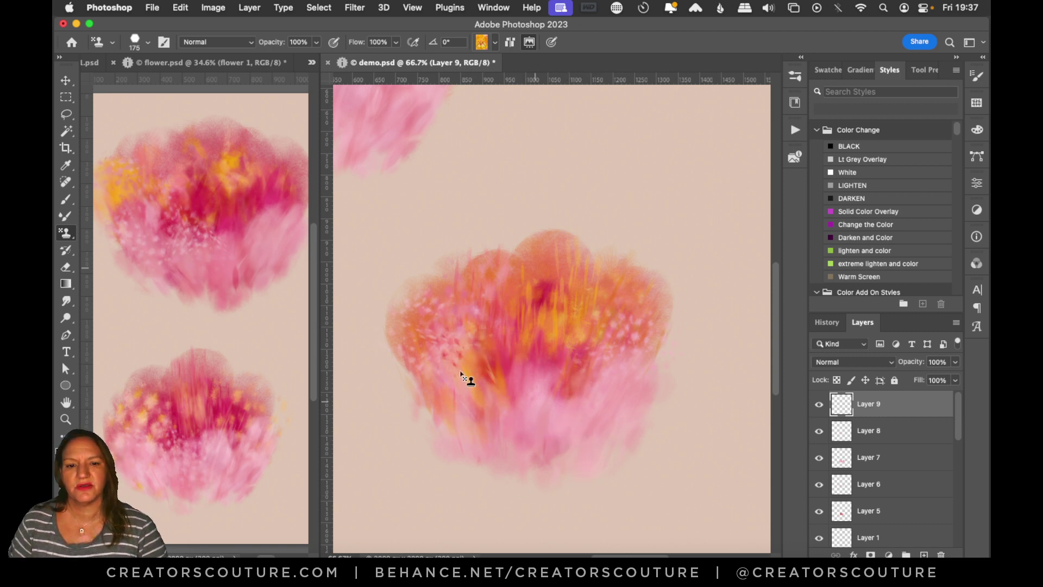
Step: Review the new flower against the whole canvas and close up, and switch to the Move tool
key("super+0")
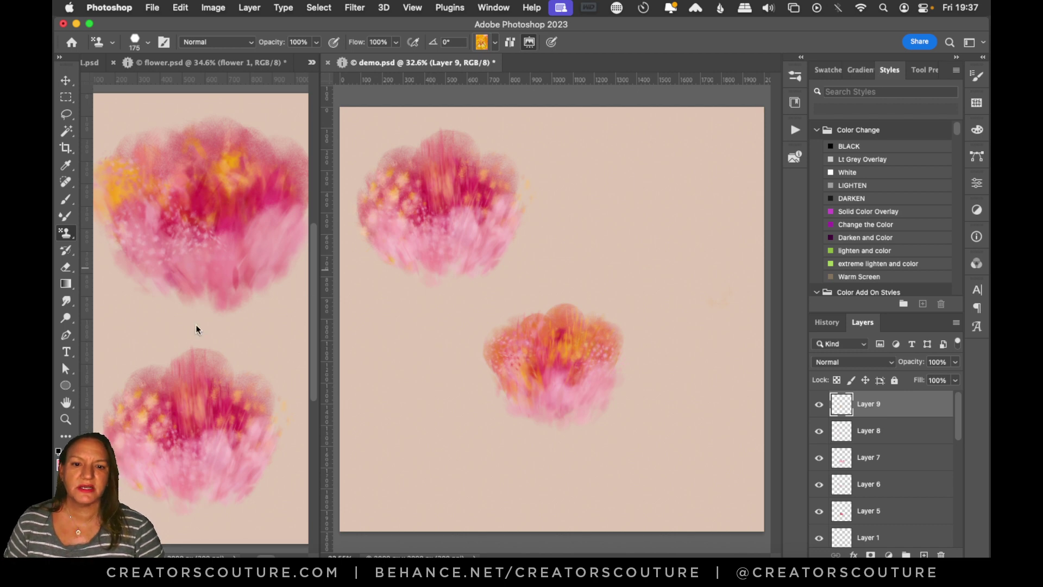
left_click(65, 419)
left_click_drag(570, 362, 607, 348)
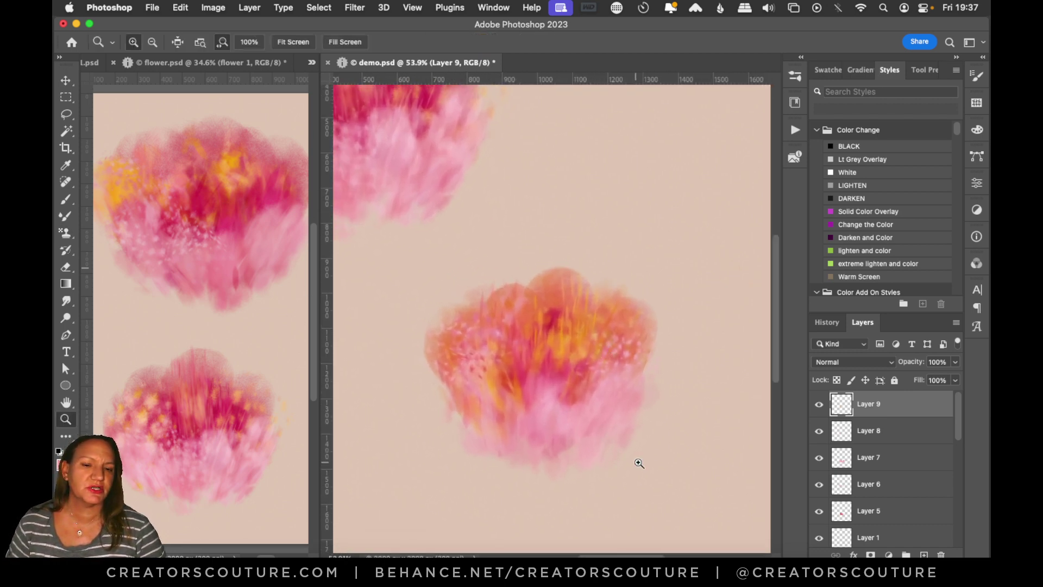
left_click_drag(566, 498, 538, 306)
left_click(538, 305, "alt")
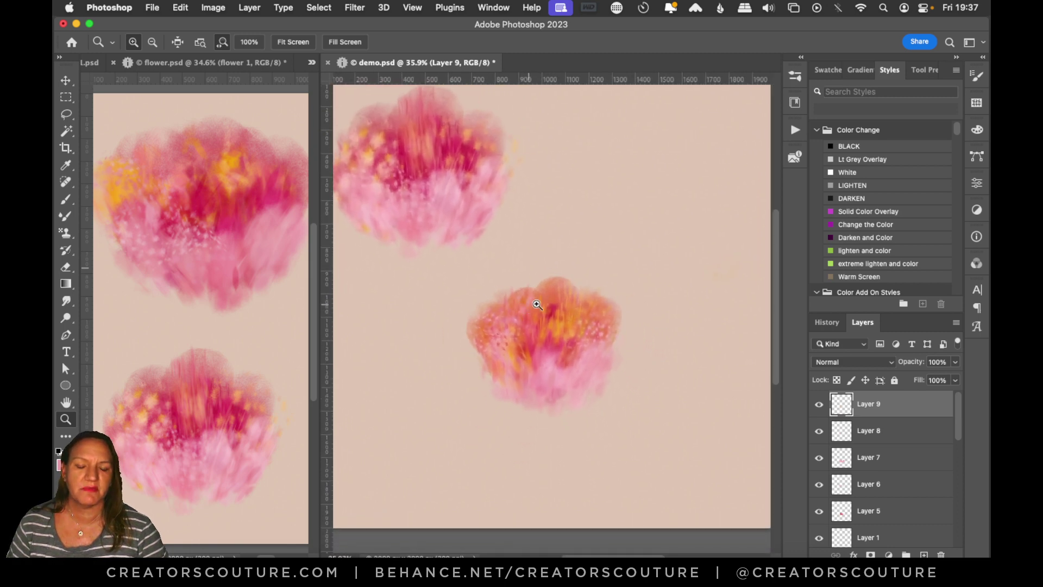
left_click(66, 81)
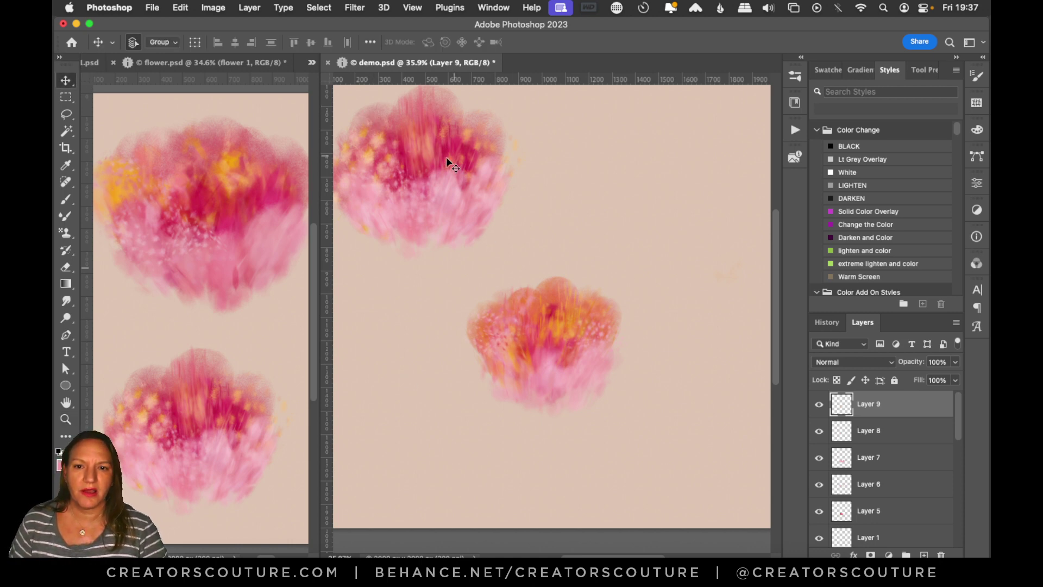
Step: Save demo.psd and merge it back into a single tab group with the other open documents
key("super+s")
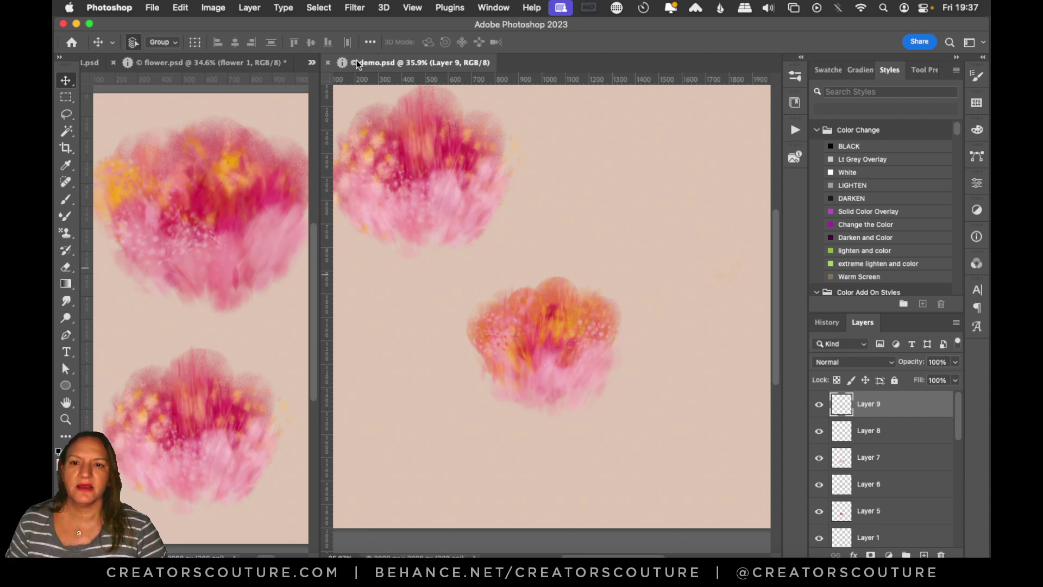
left_click_drag(356, 60, 254, 60)
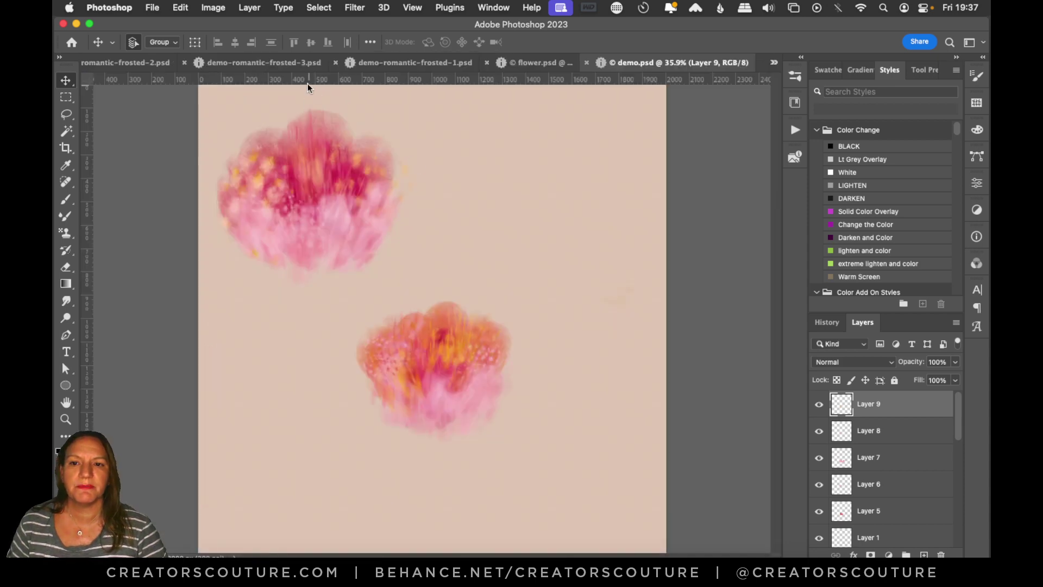
Step: Compare the finished compositions in demo-romantic-frosted-2.psd, demo-romantic-frosted-3.psd and demo-romantic-frosted-1.psd, ending on demo-romantic-frosted-1.psd
left_click(774, 63)
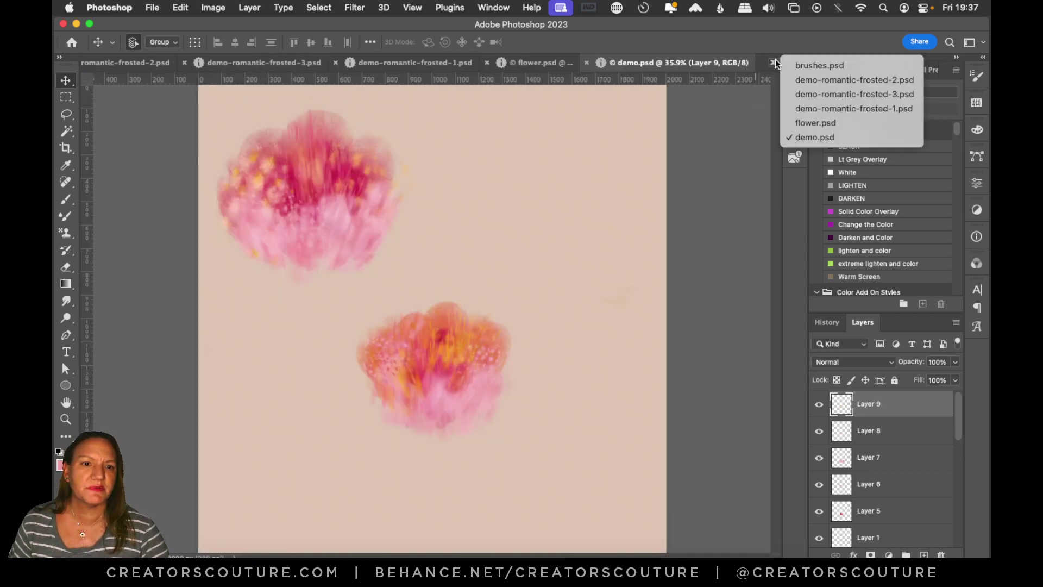
left_click(811, 80)
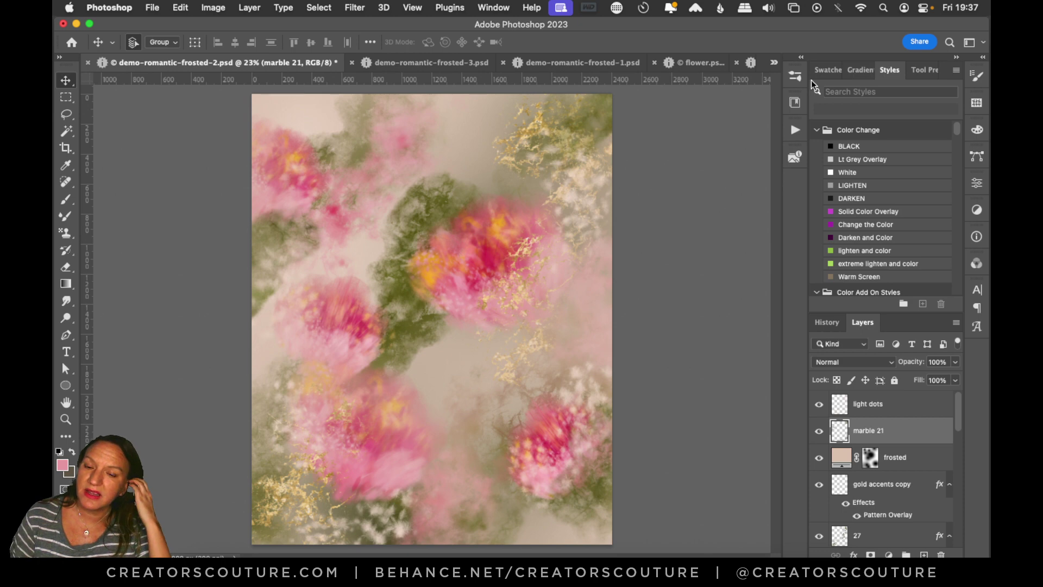
left_click(464, 63)
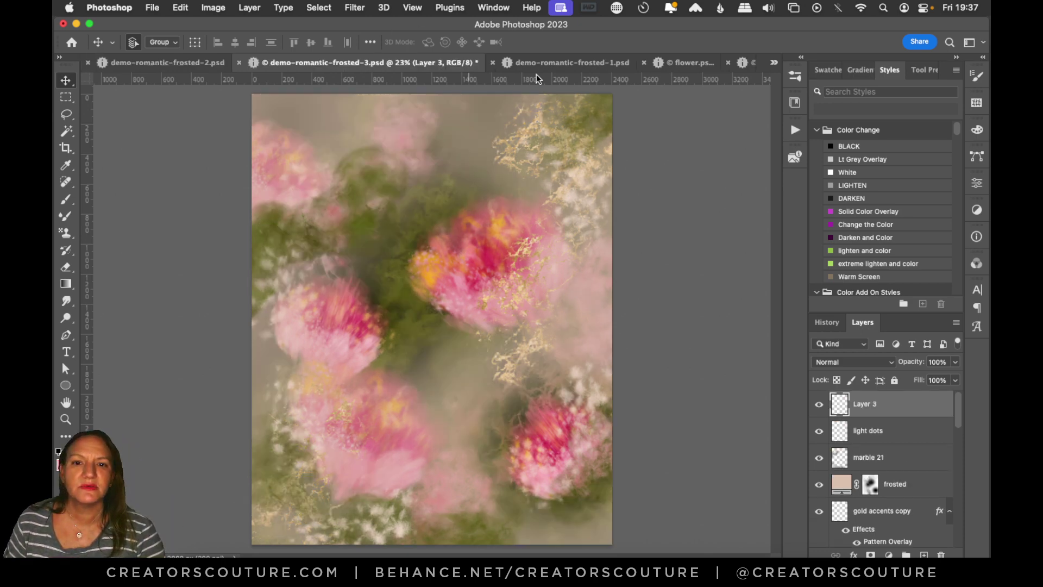
left_click(551, 64)
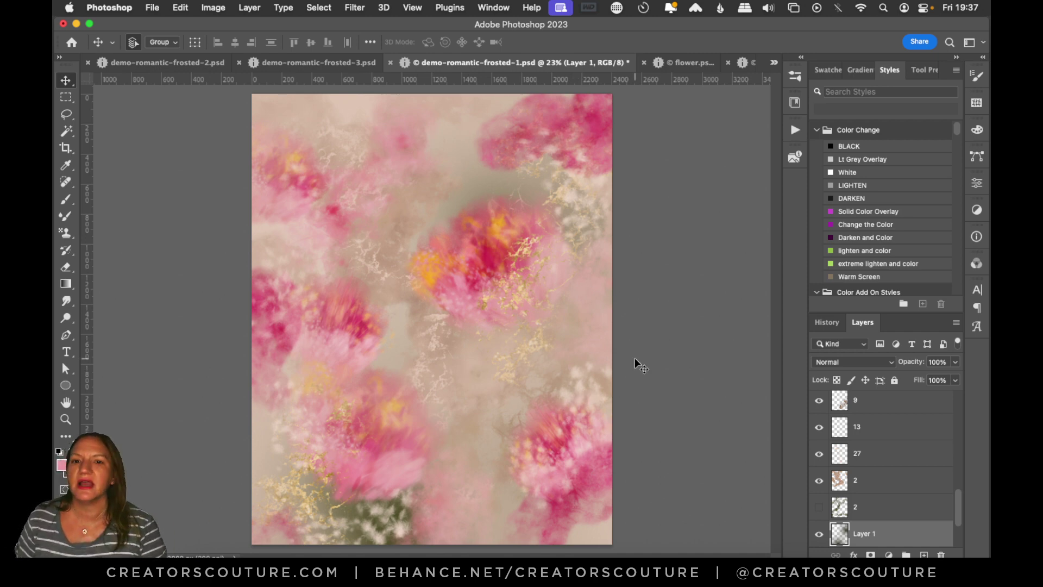
left_click(333, 63)
left_click(210, 63)
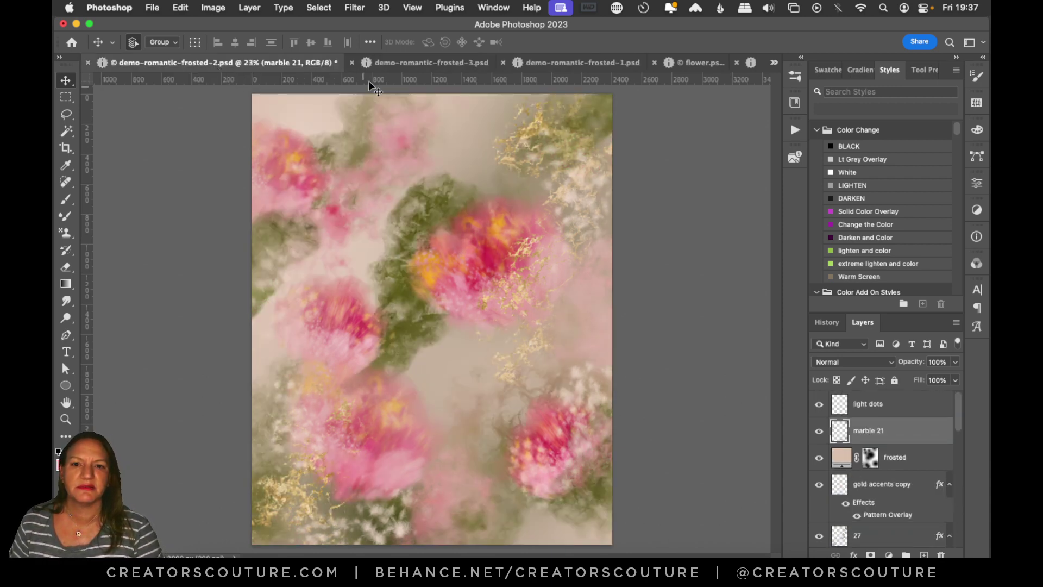
left_click(570, 61)
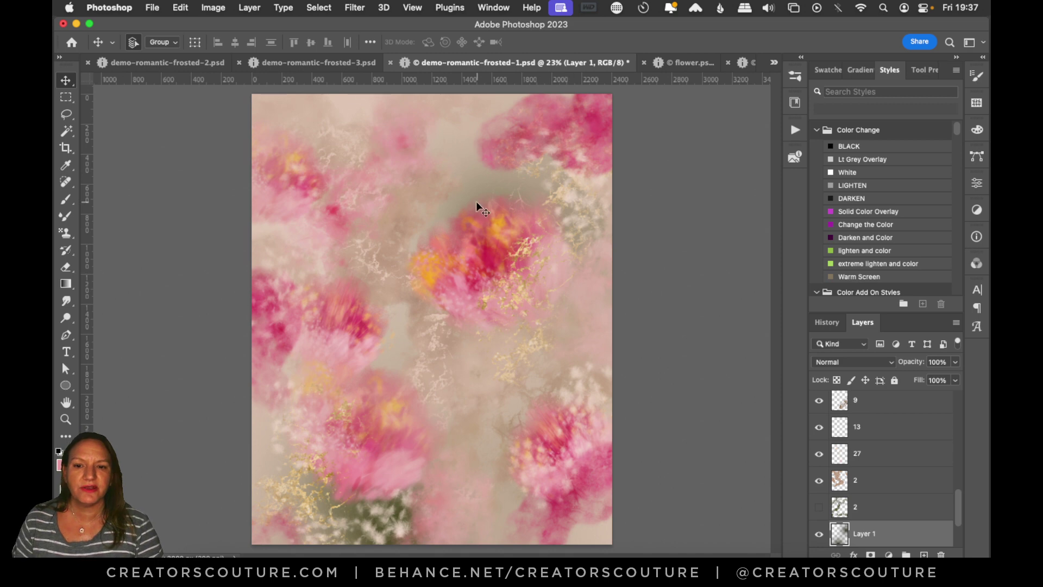